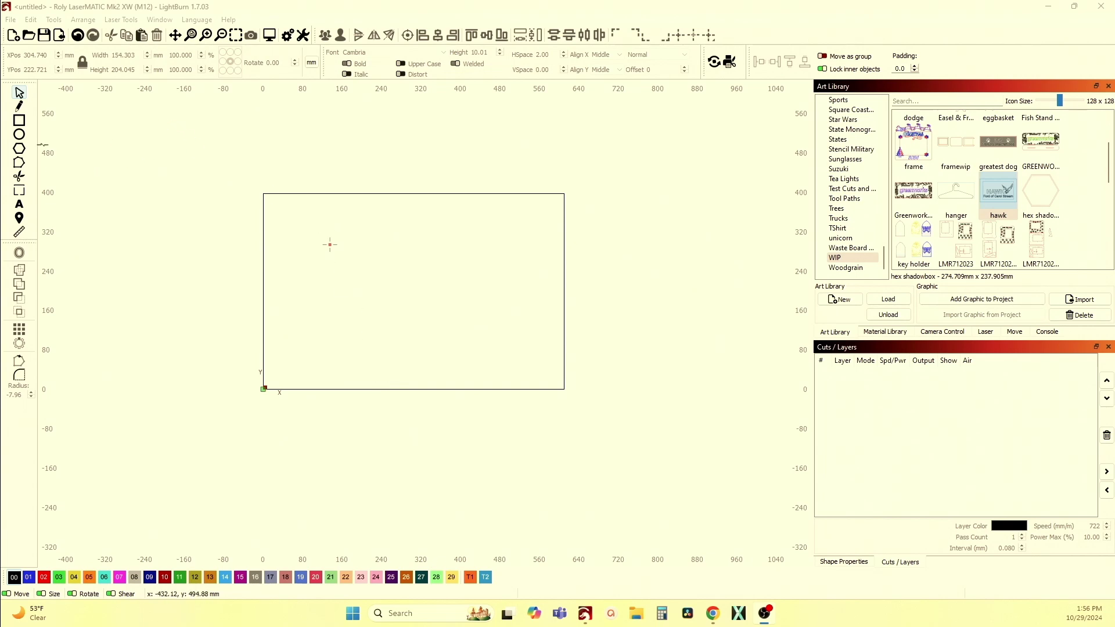
Draw a large circle in the work area with the Ellipse tool.
left_click(19, 136)
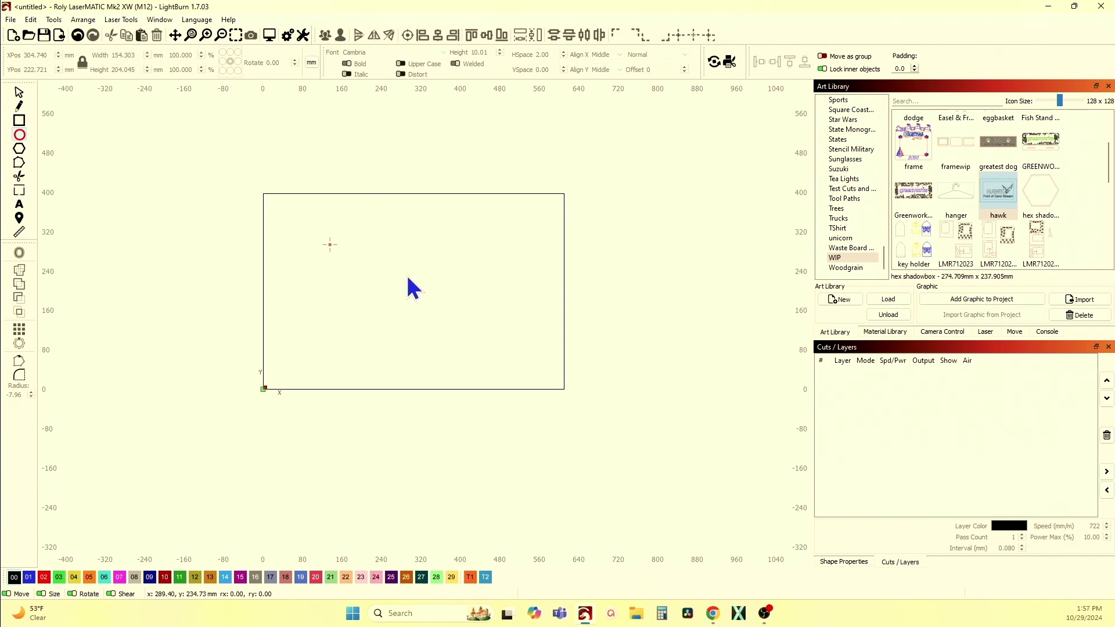
left_click_drag(415, 282, 460, 333)
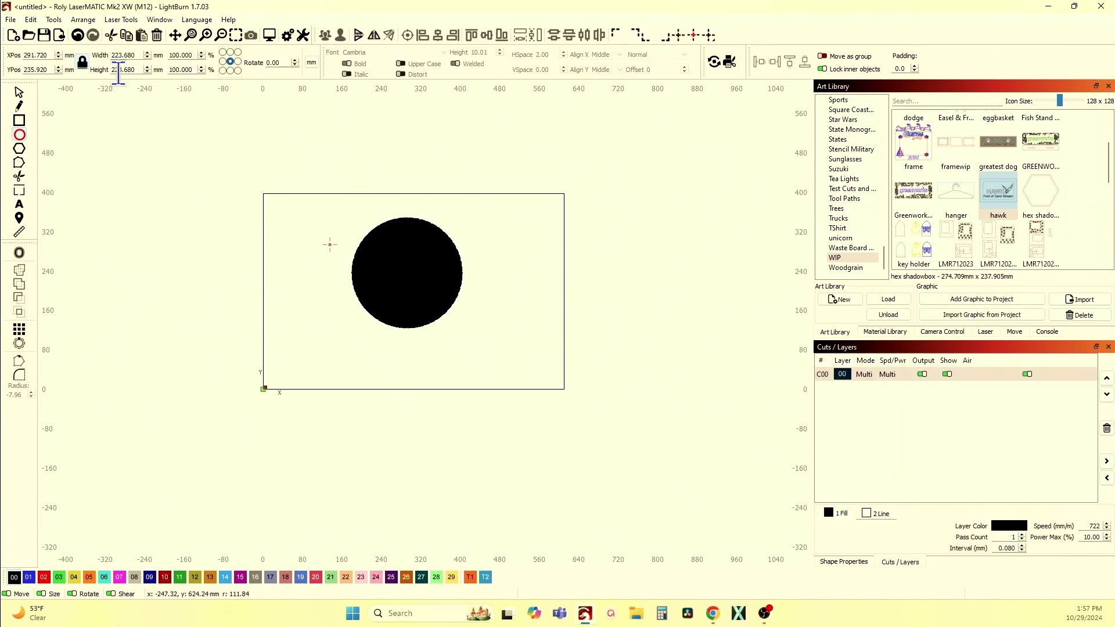
left_click(19, 94)
Switch units to inches and size the circle to 8 inches wide.
left_click(311, 68)
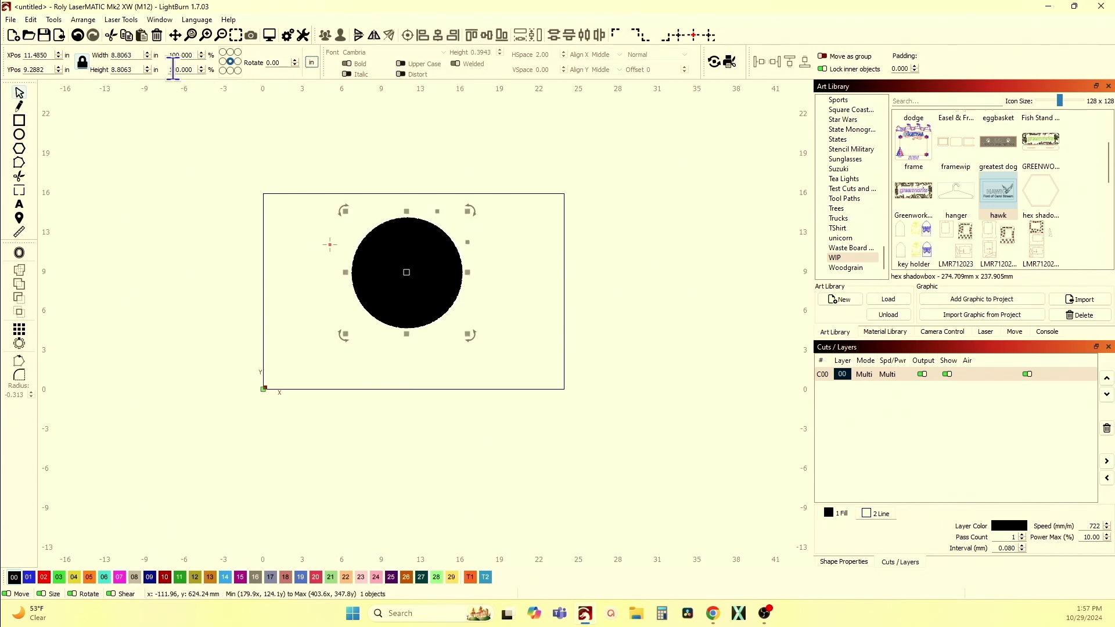
key("Tab")
type("8")
key("Return")
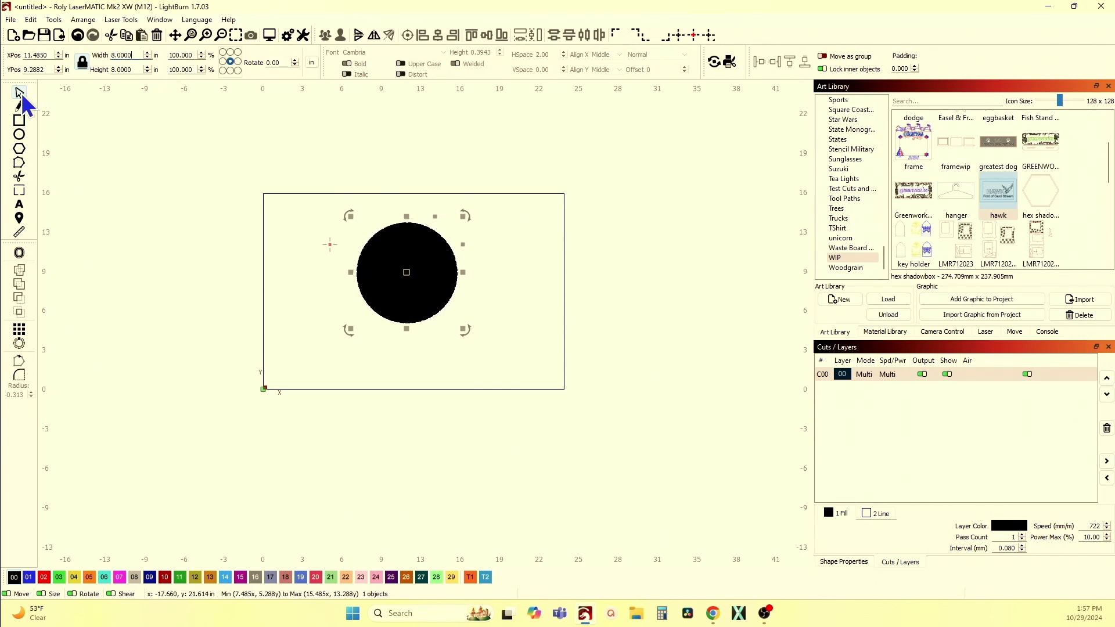
left_click(348, 240)
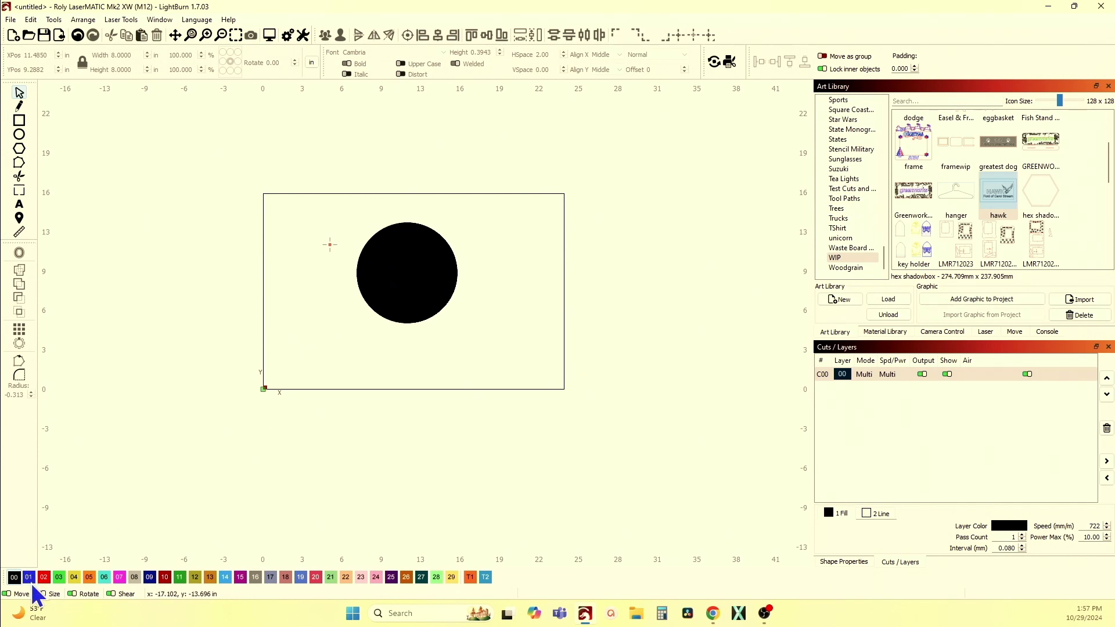
left_click(393, 300)
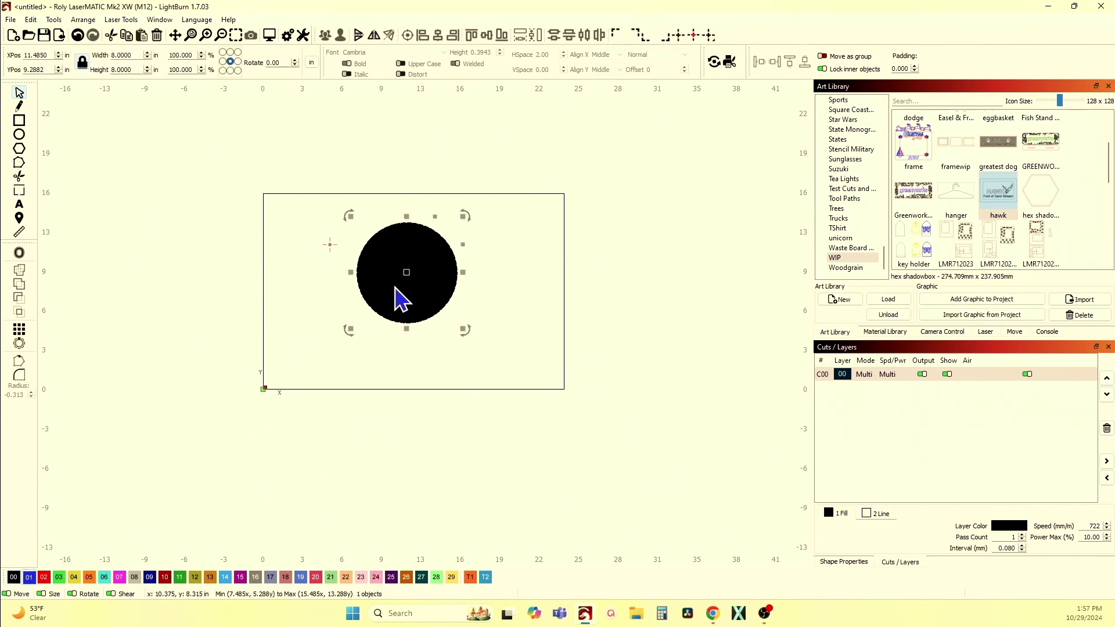
Assign the circle to red cut layer 02, switch to millimetres, and add two larger rings.
left_click(45, 581)
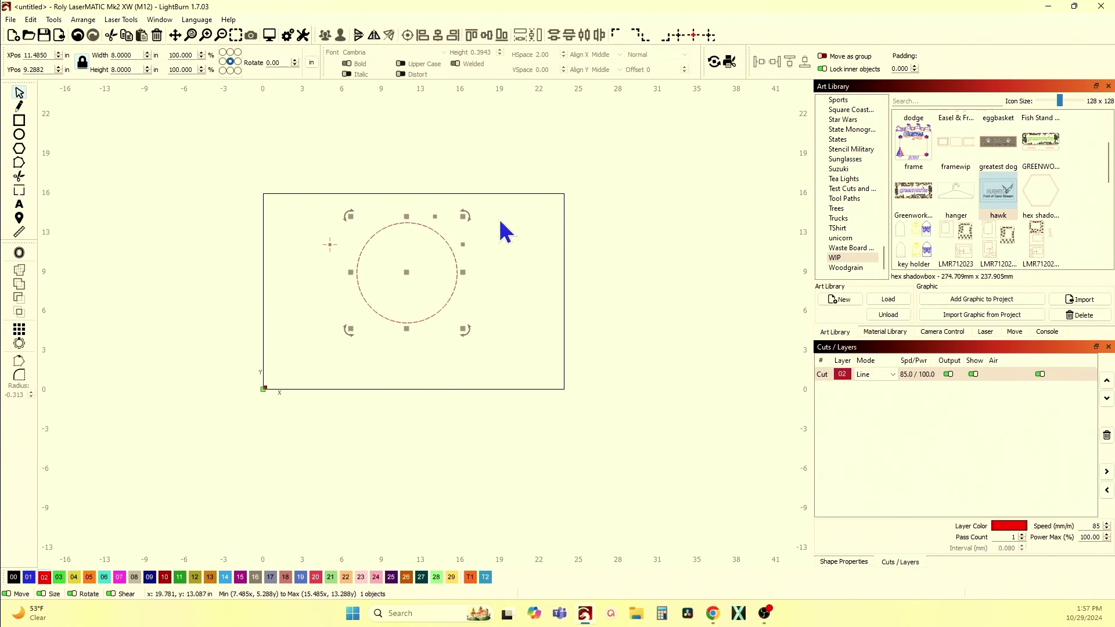
scroll(435, 283, "up", 2)
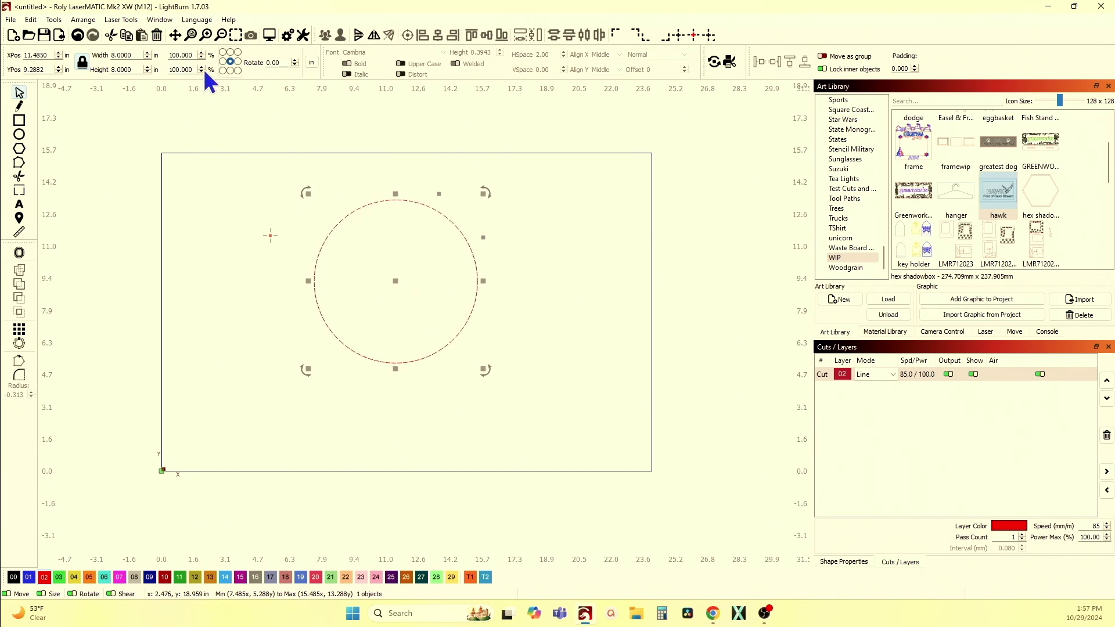
left_click(311, 63)
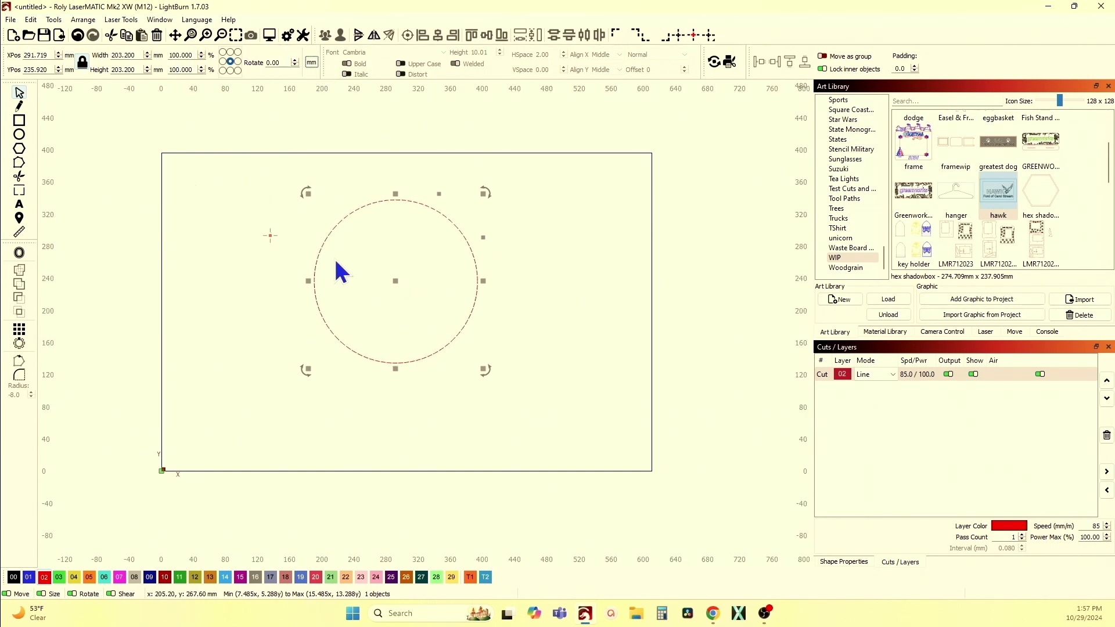
left_click(395, 283)
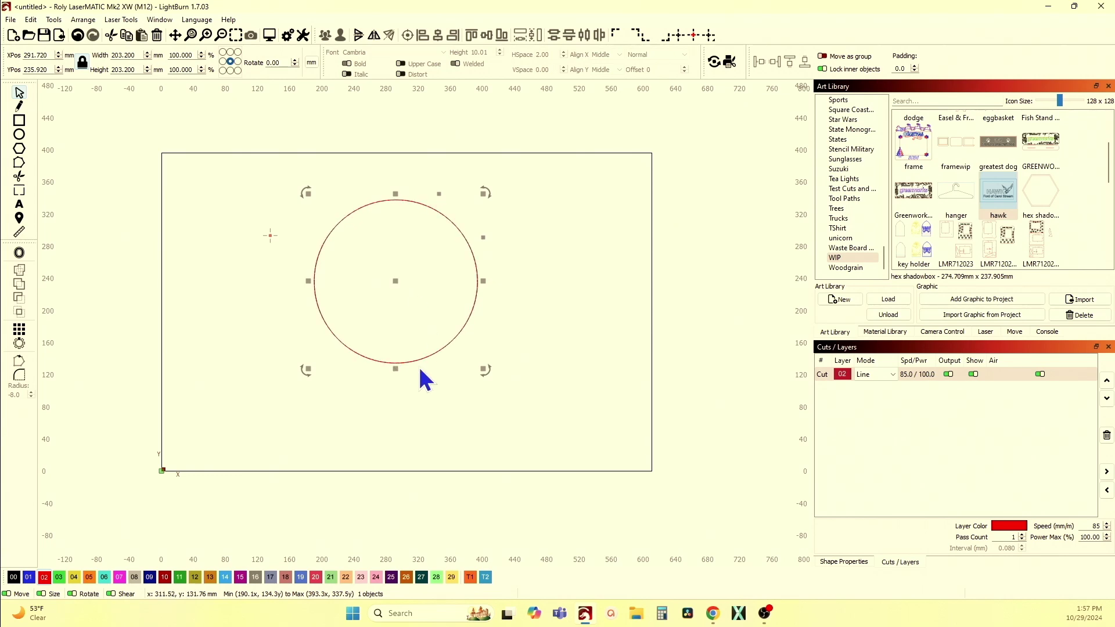
scroll(443, 378, "up", 3)
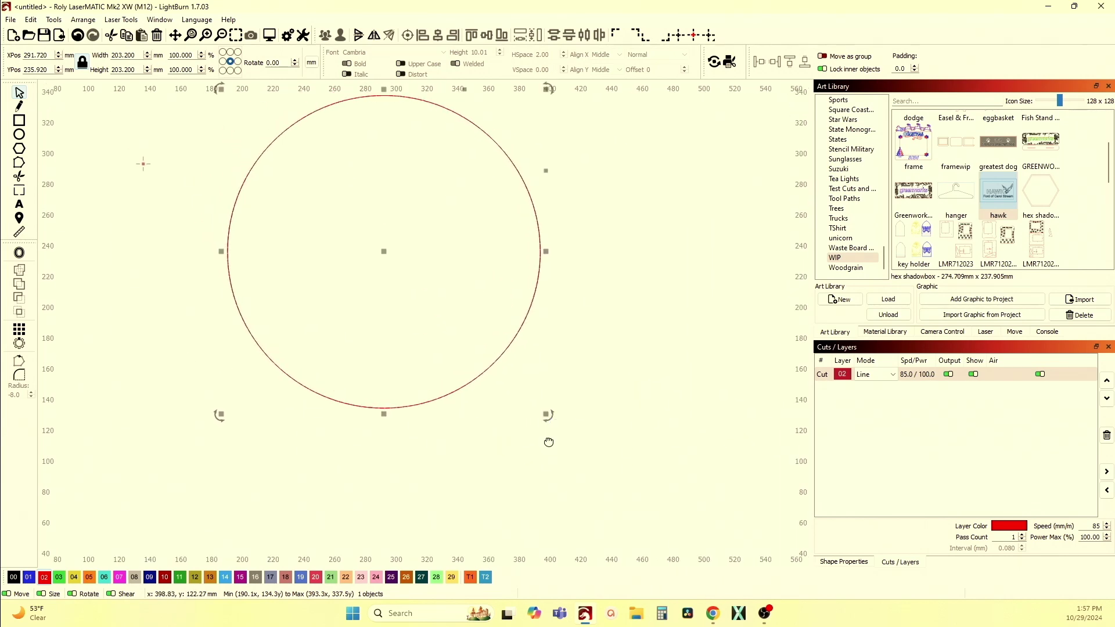
left_click_drag(547, 442, 554, 452)
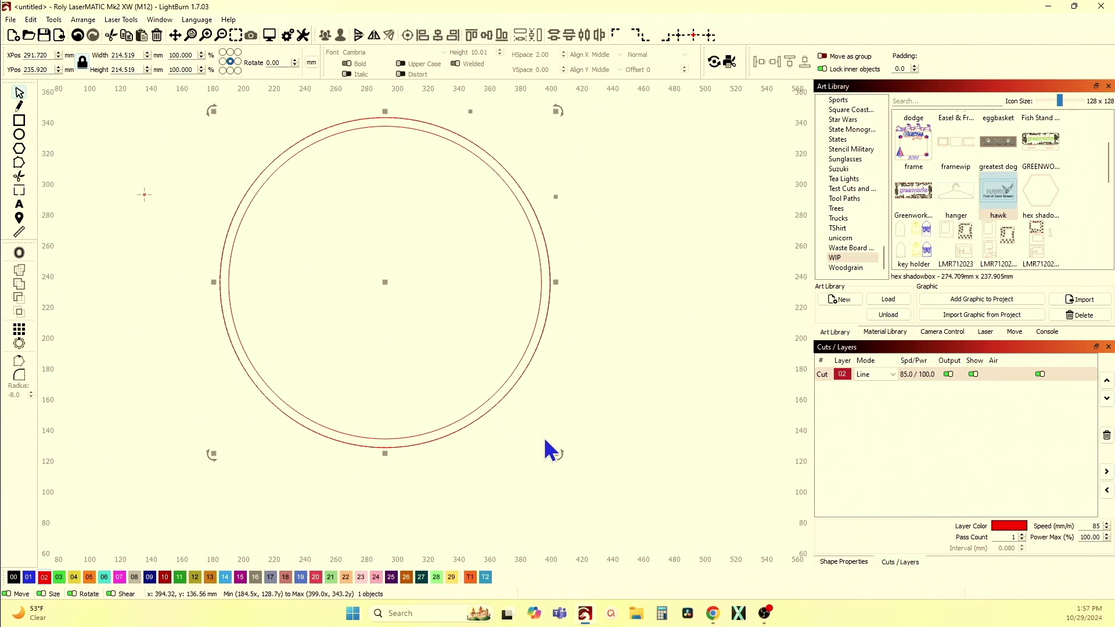
left_click_drag(558, 452, 559, 467)
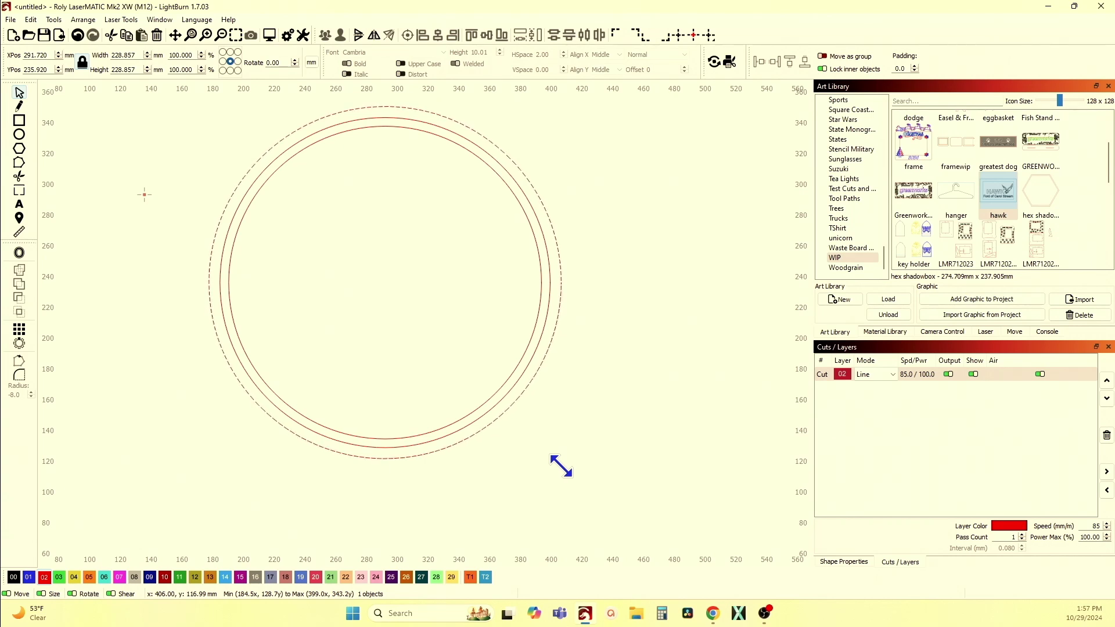
left_click_drag(560, 467, 560, 467)
Select the outermost ring and edit its width to 229 mm.
left_click(557, 430)
scroll(506, 434, "down", 1)
scroll(515, 430, "down", 1)
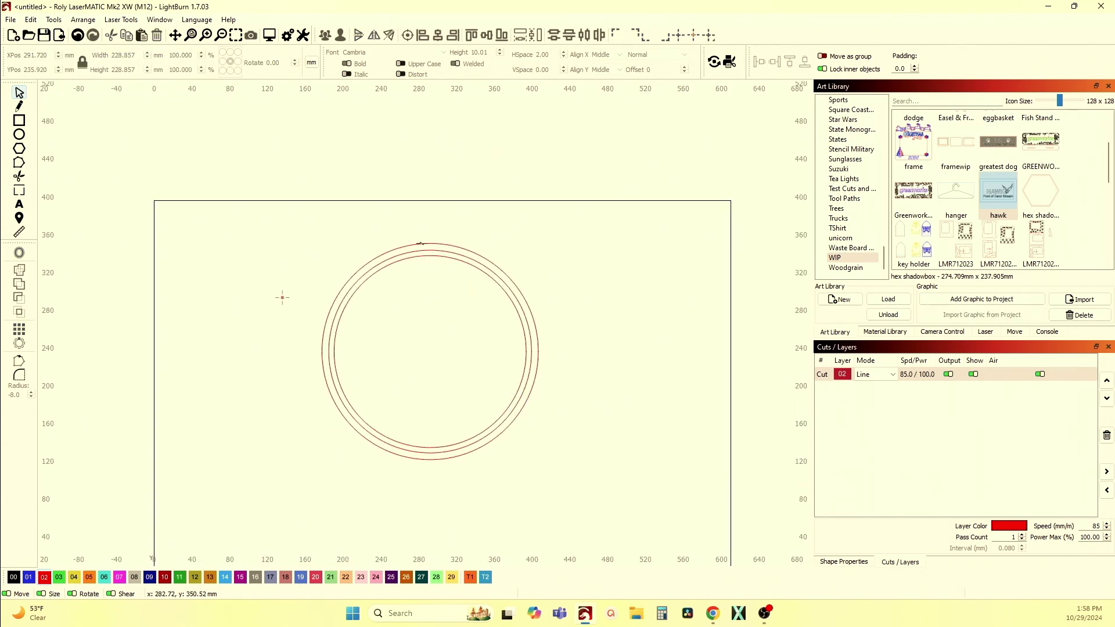
left_click(422, 243)
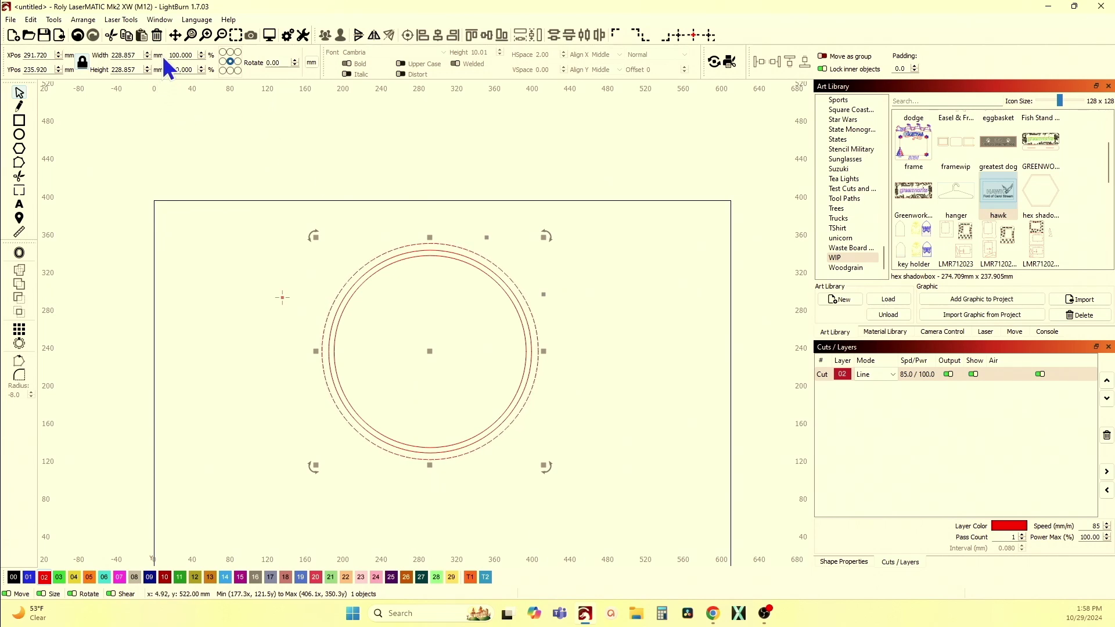
key("Tab")
type("229")
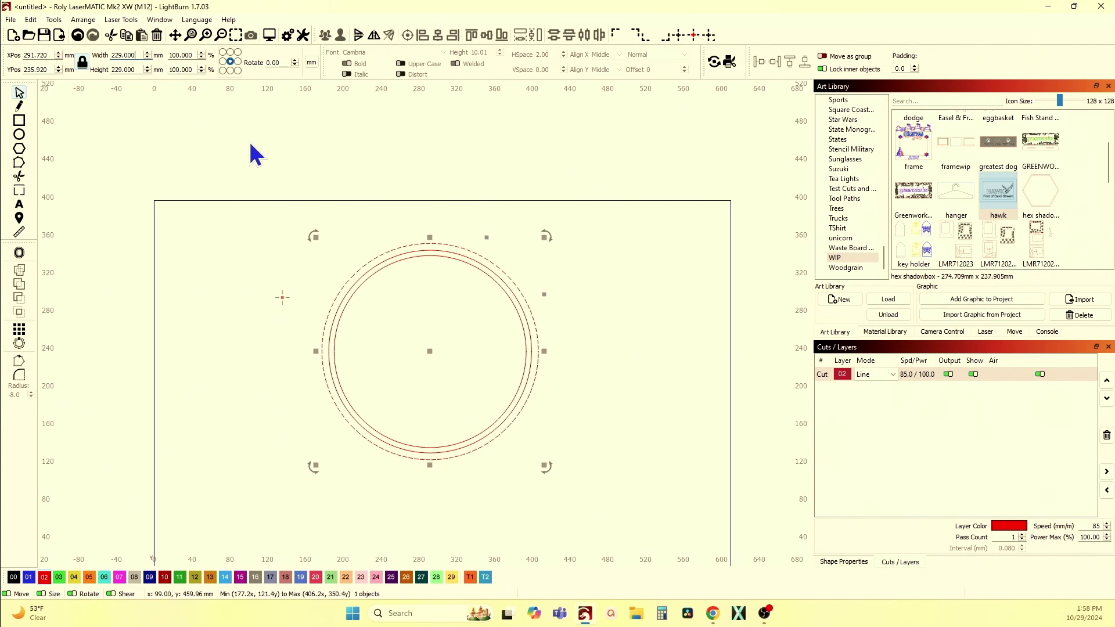
Apply the 229 mm ring width and draw a vertical line down through the circles.
left_click(352, 223)
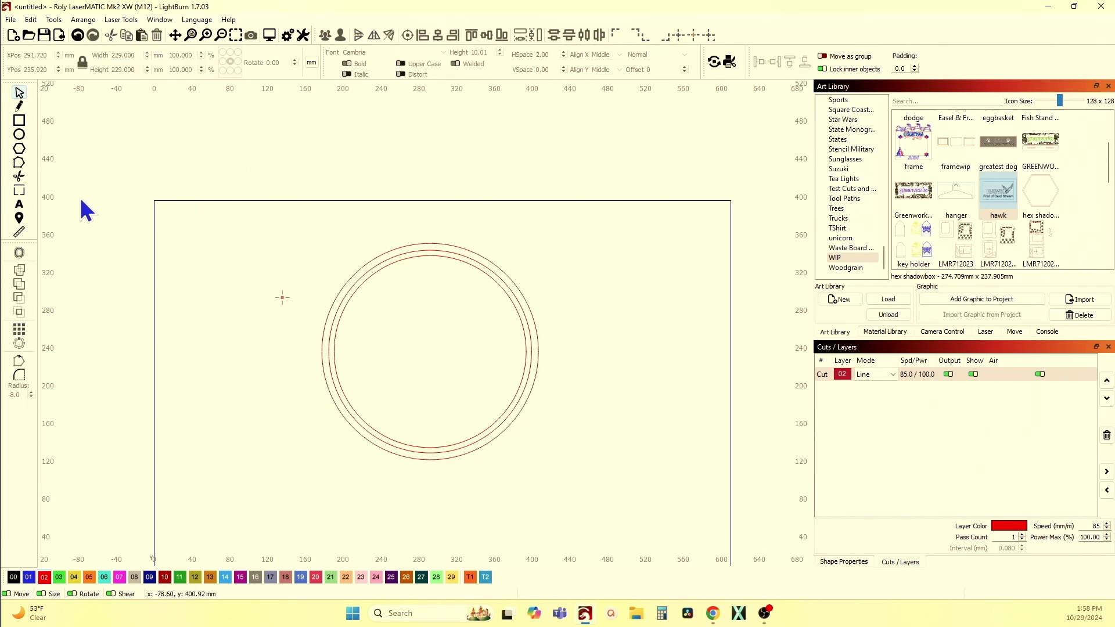
left_click(19, 105)
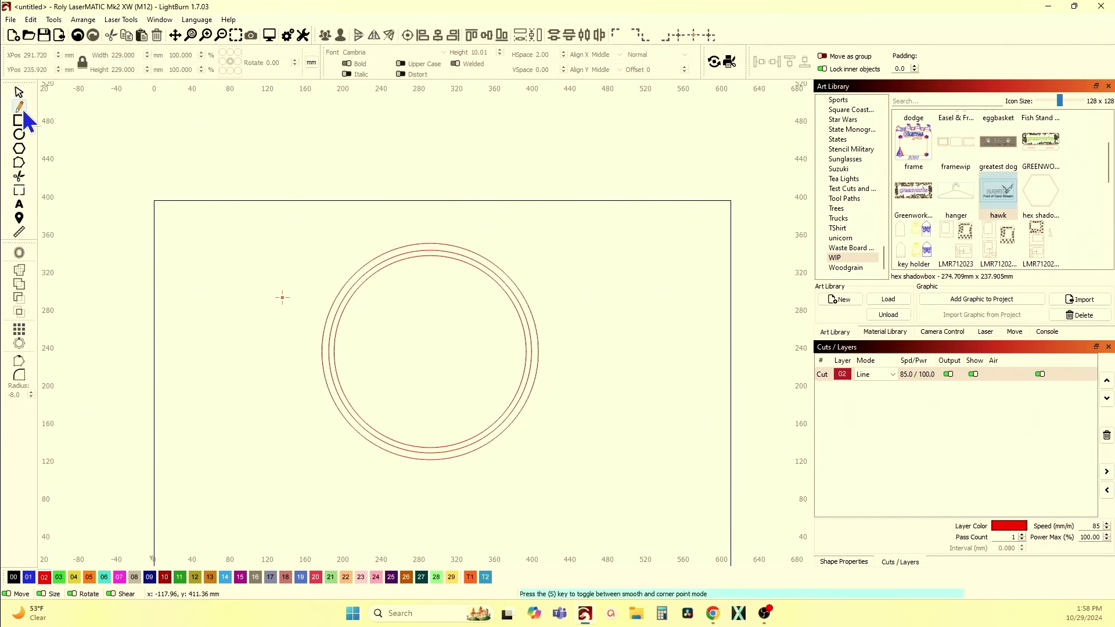
left_click(430, 242)
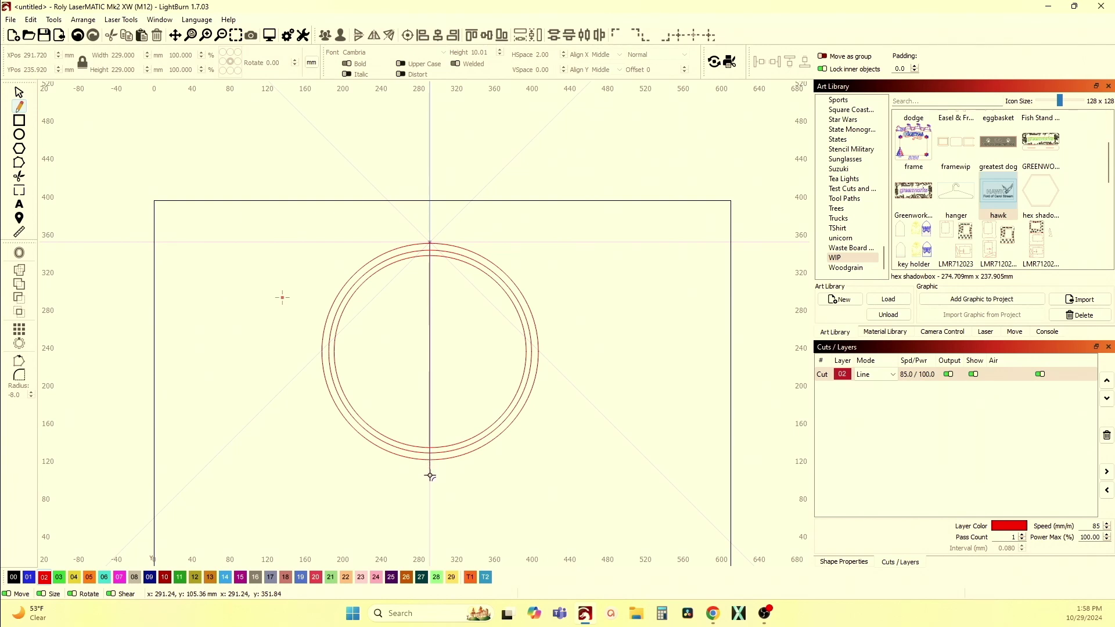
mouse_move(430, 476)
left_mouse_down()
mouse_move(349, 390)
mouse_move(430, 476)
left_mouse_up()
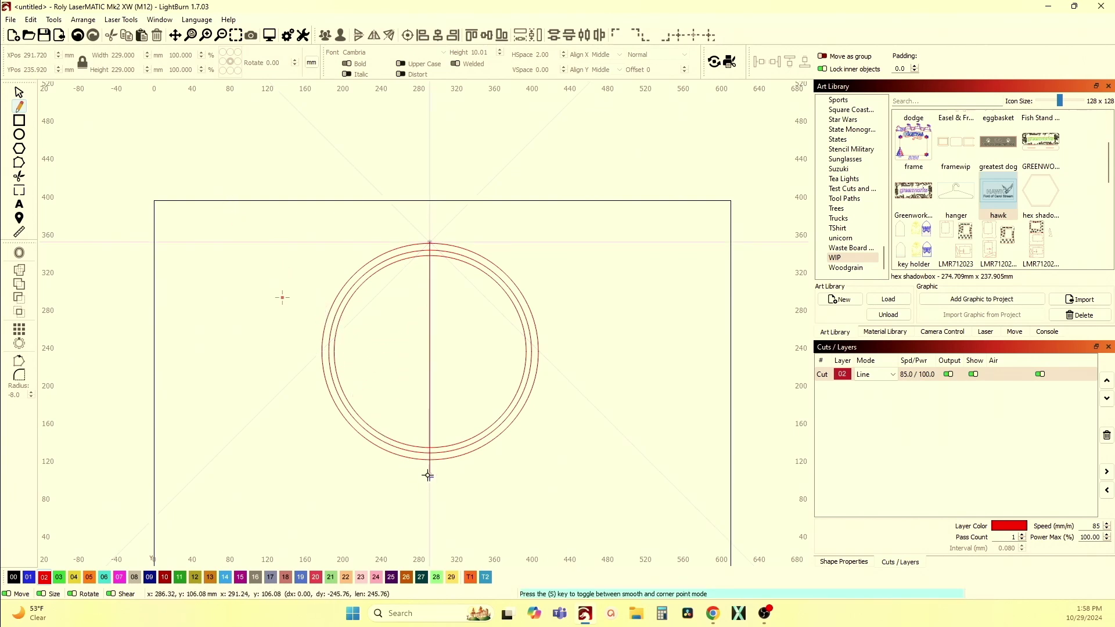
key("Escape")
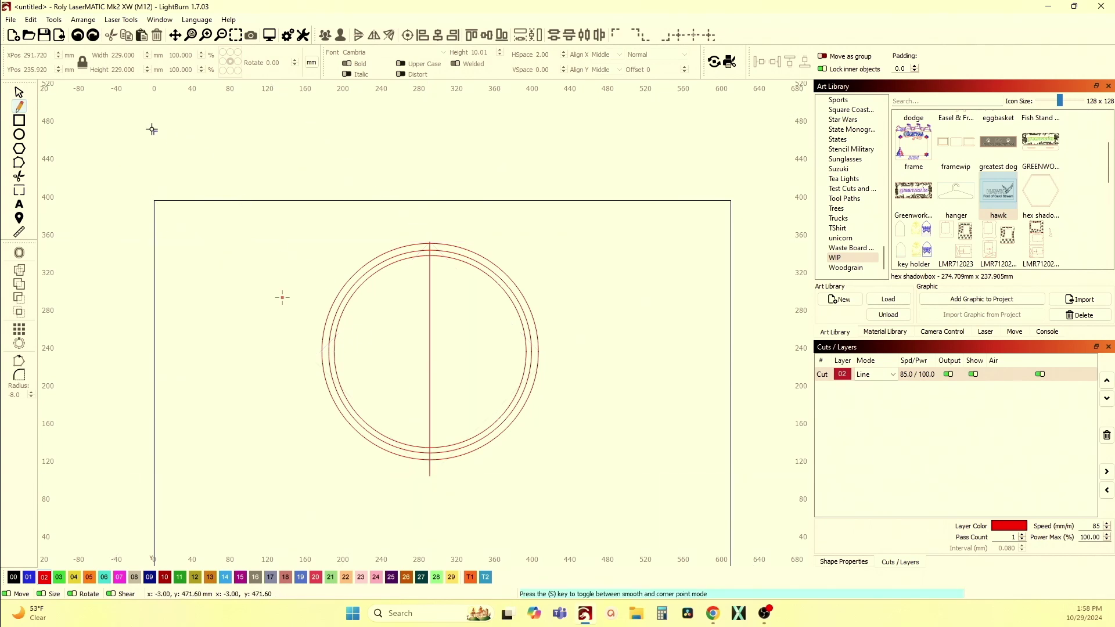
Set the vertical line's height to 239 mm.
left_click(19, 93)
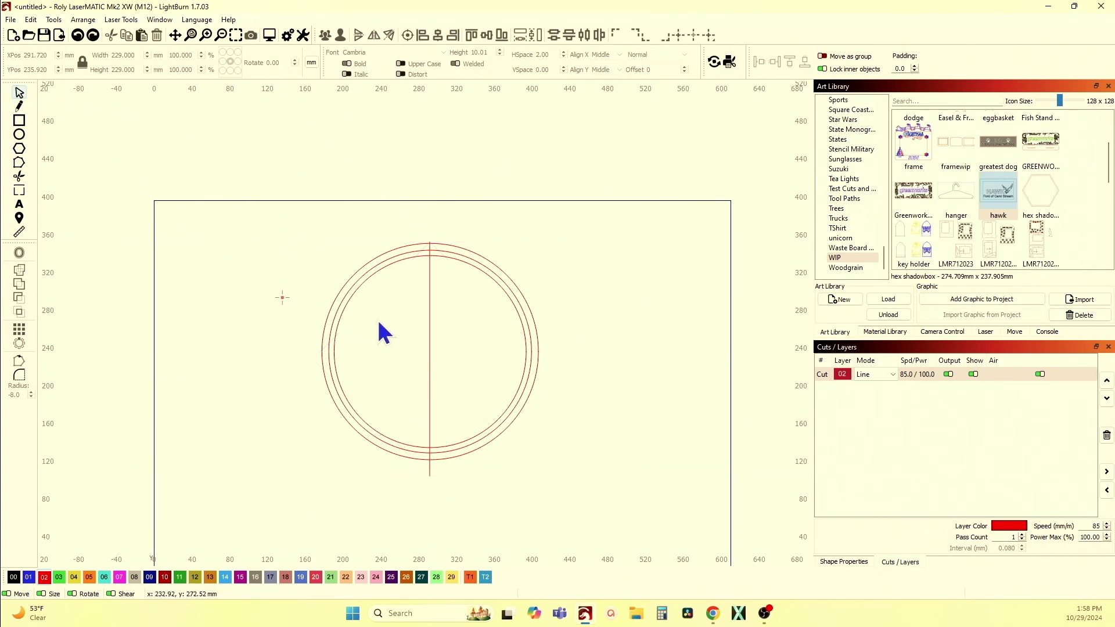
left_click(430, 341)
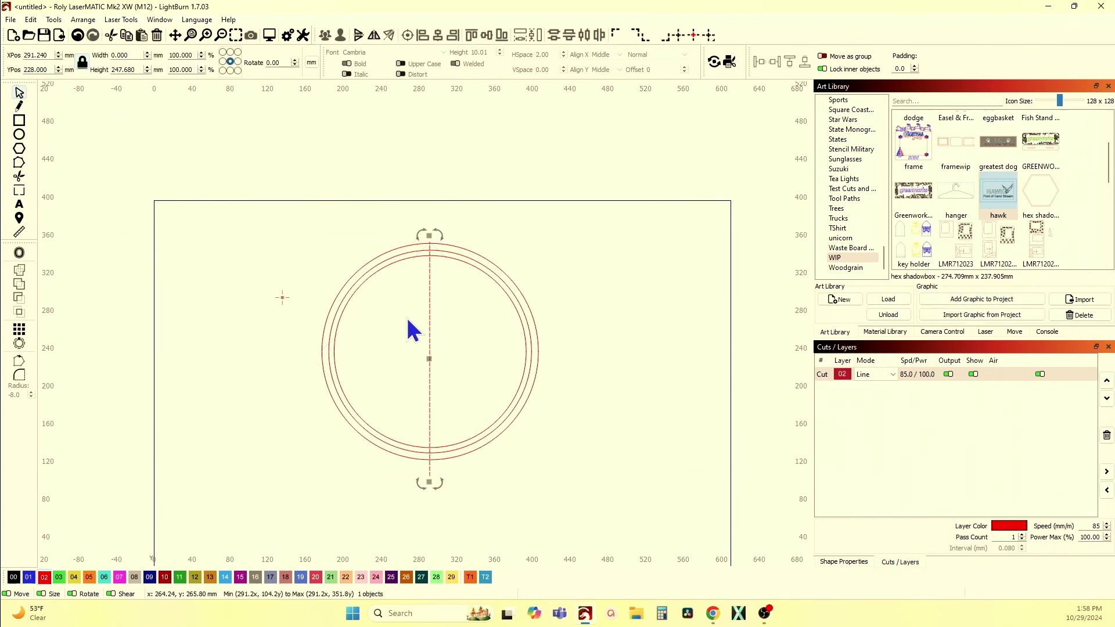
left_click(396, 248, "shift")
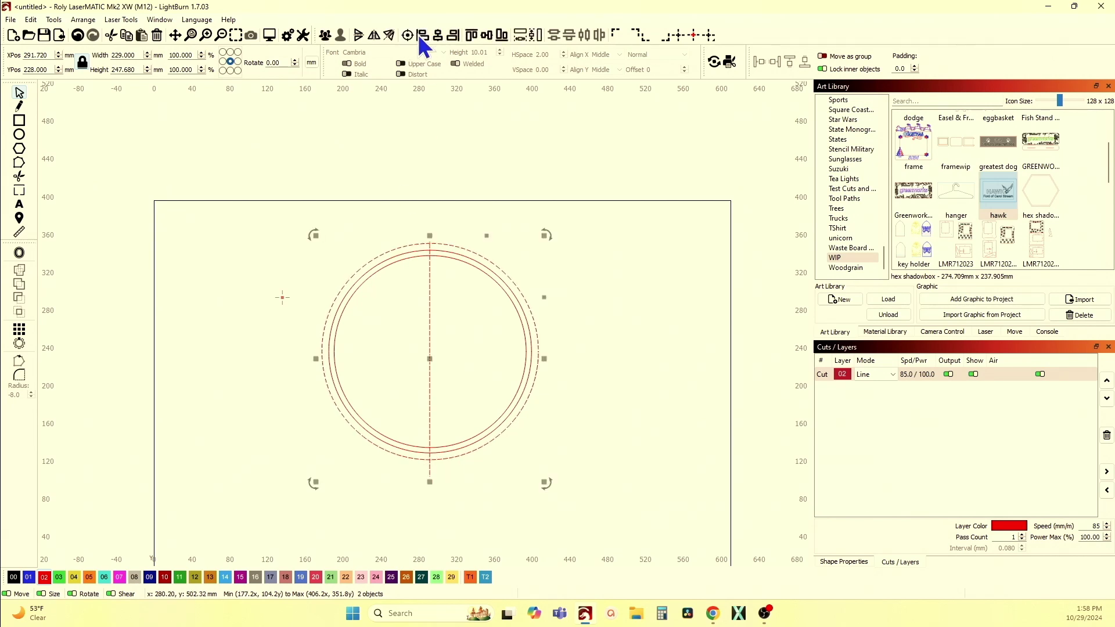
left_click(349, 209)
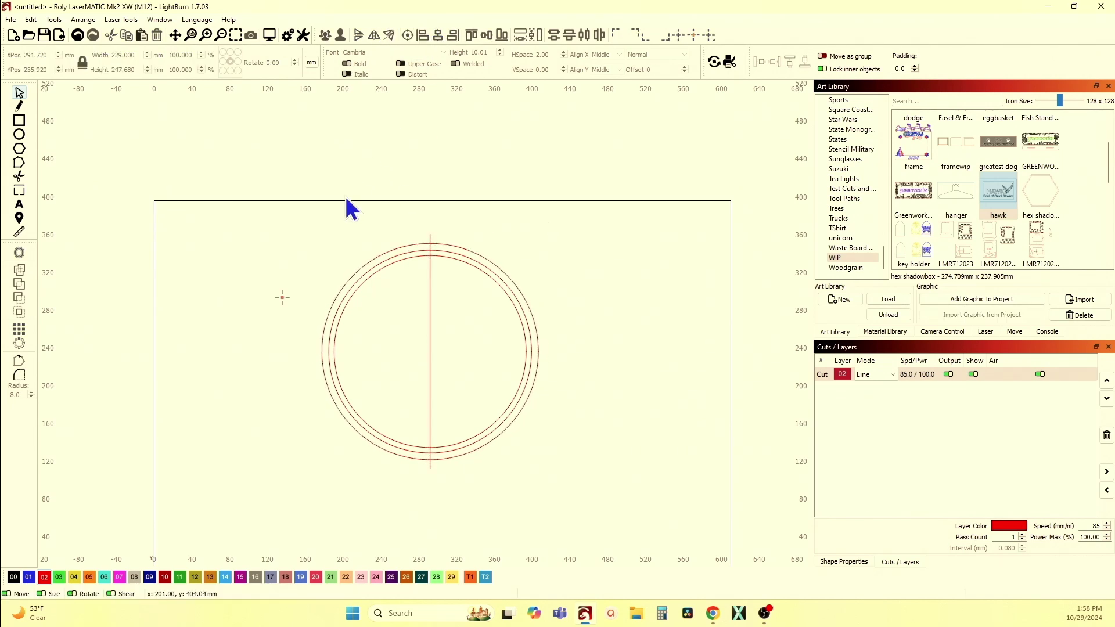
left_click(416, 332)
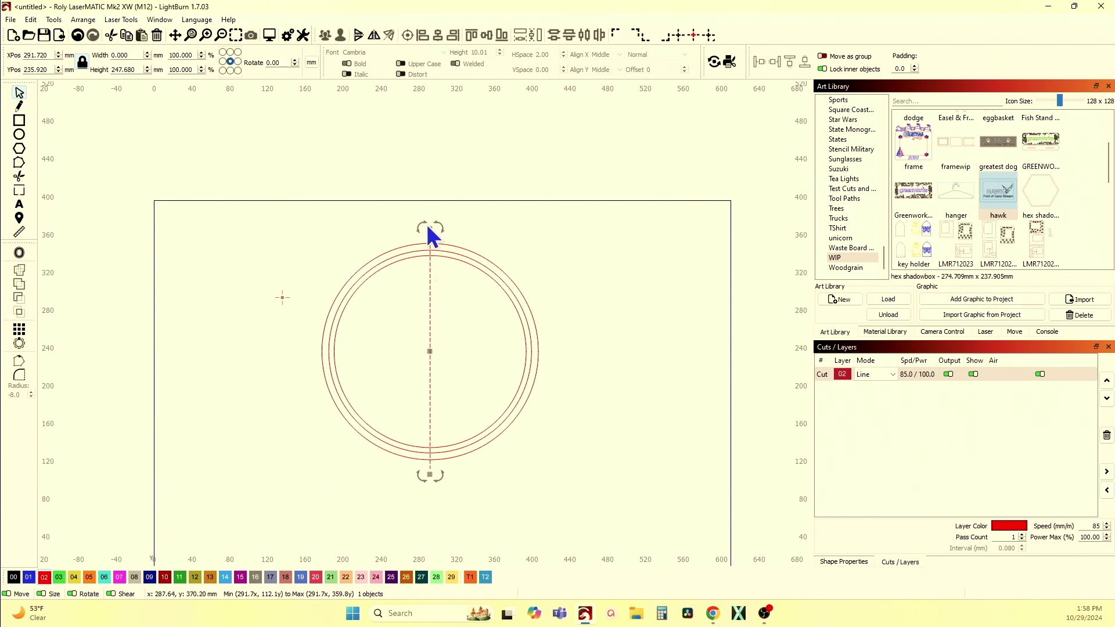
scroll(428, 233, "up", 3)
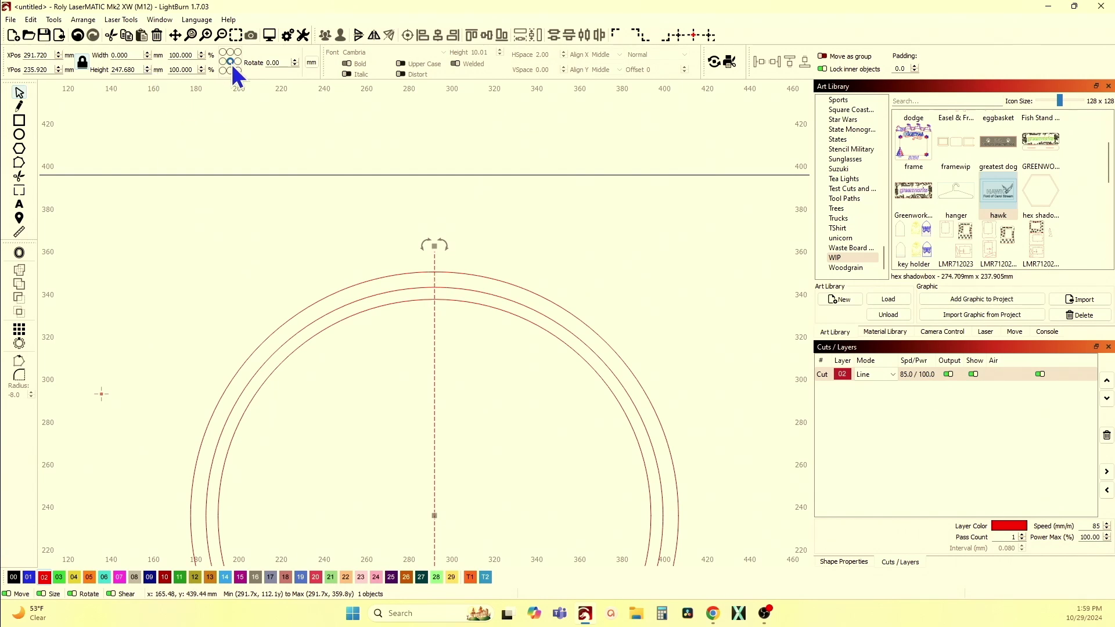
scroll(302, 236, "down", 1)
scroll(349, 299, "down", 3)
scroll(389, 321, "down", 1)
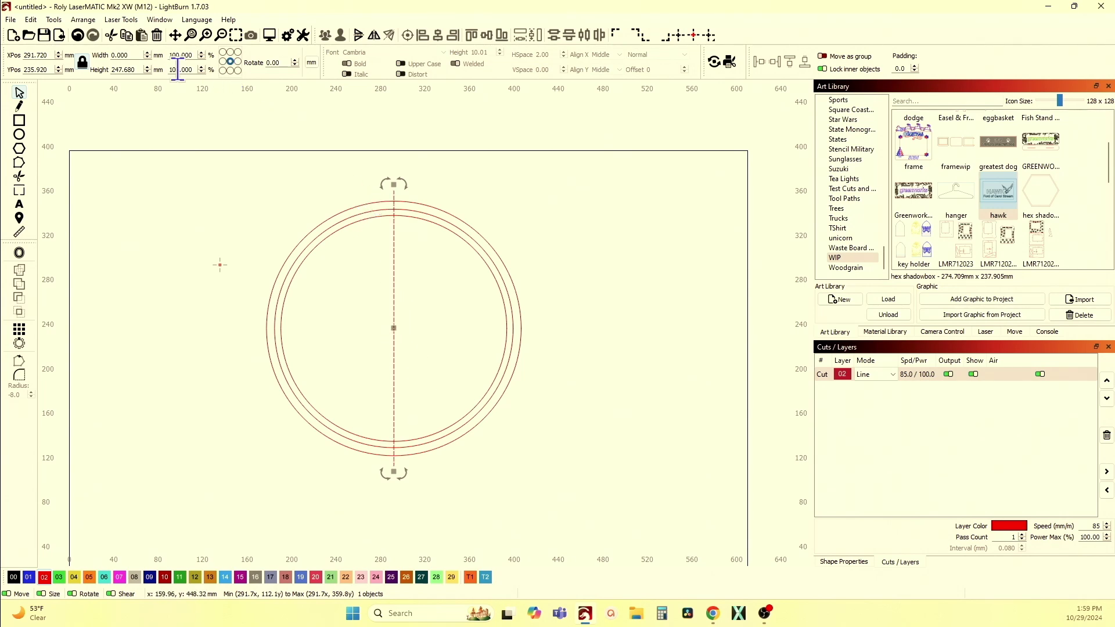
left_click(158, 68)
type("239.0")
key("Return")
scroll(362, 213, "up", 3)
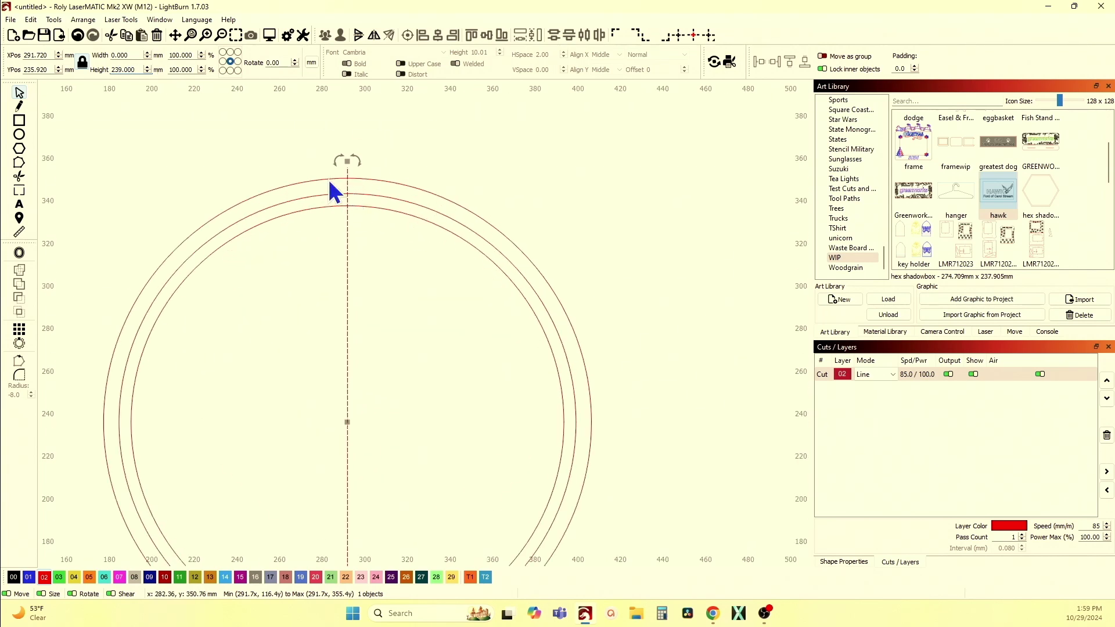
scroll(331, 189, "down", 2)
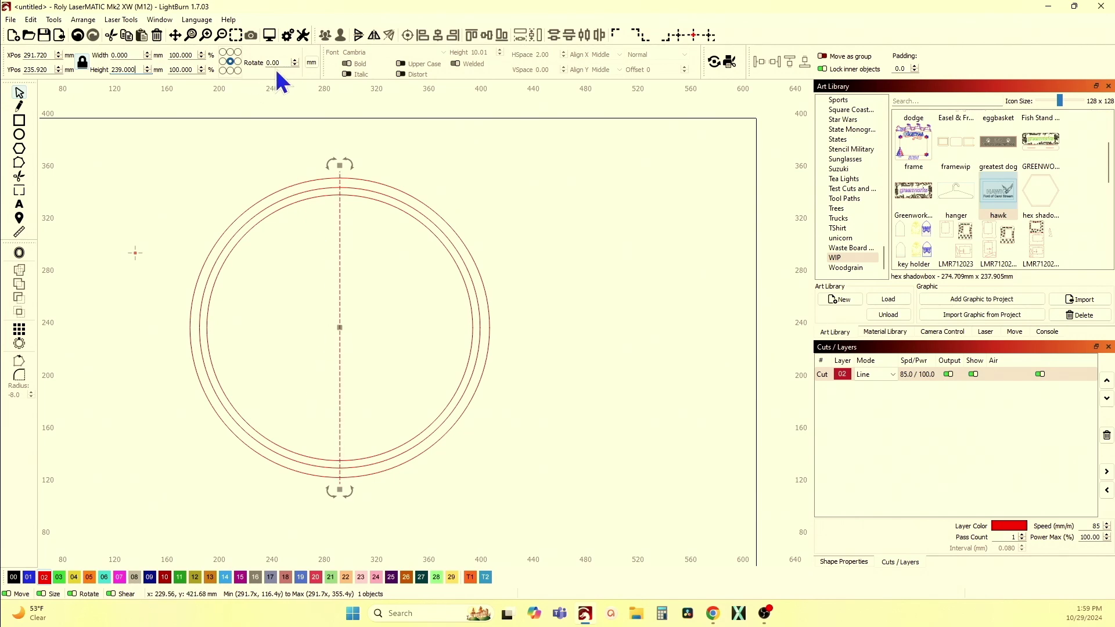
Rotate the line by -23.5 degrees.
left_click_drag(279, 67, 246, 65)
type(".50")
key("Return")
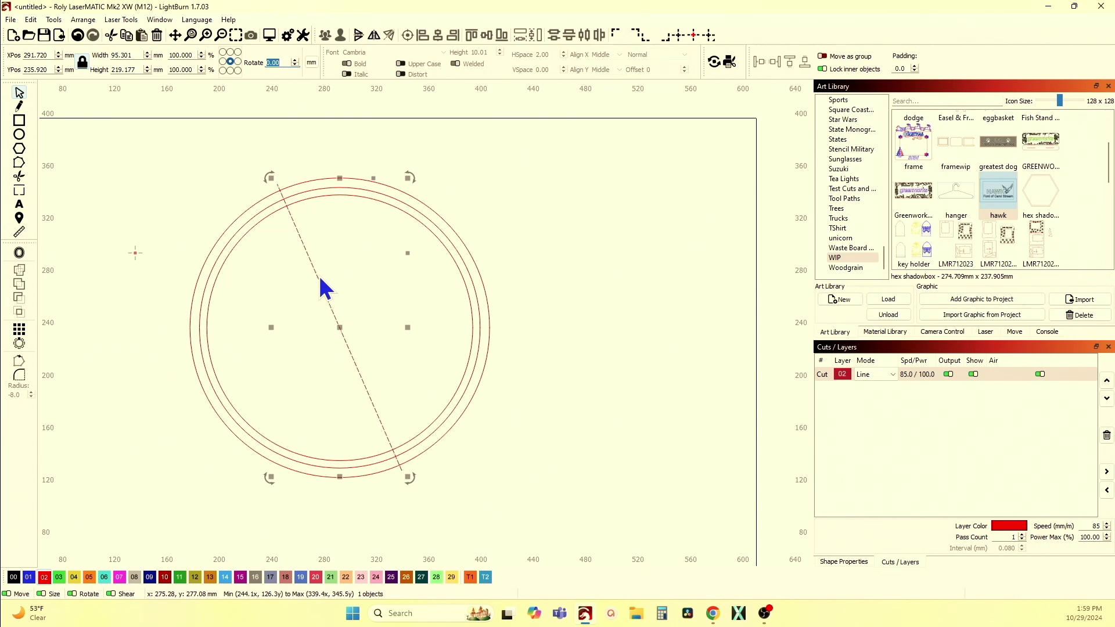
left_click(319, 275)
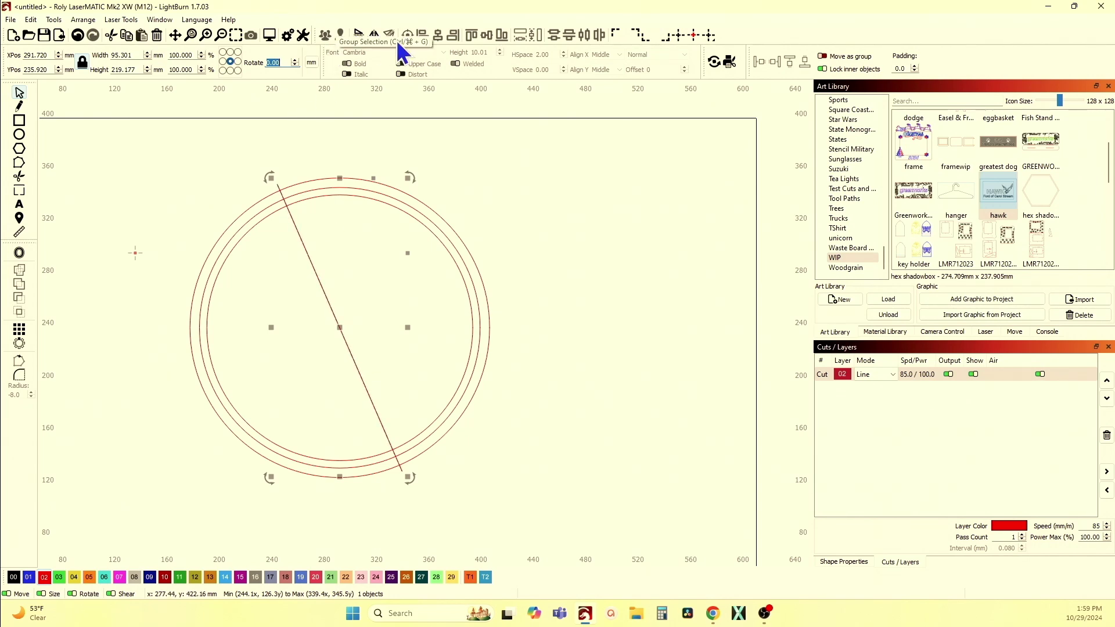
Check the Units and Grids settings, then move the line 10 mm to the right.
left_click(286, 36)
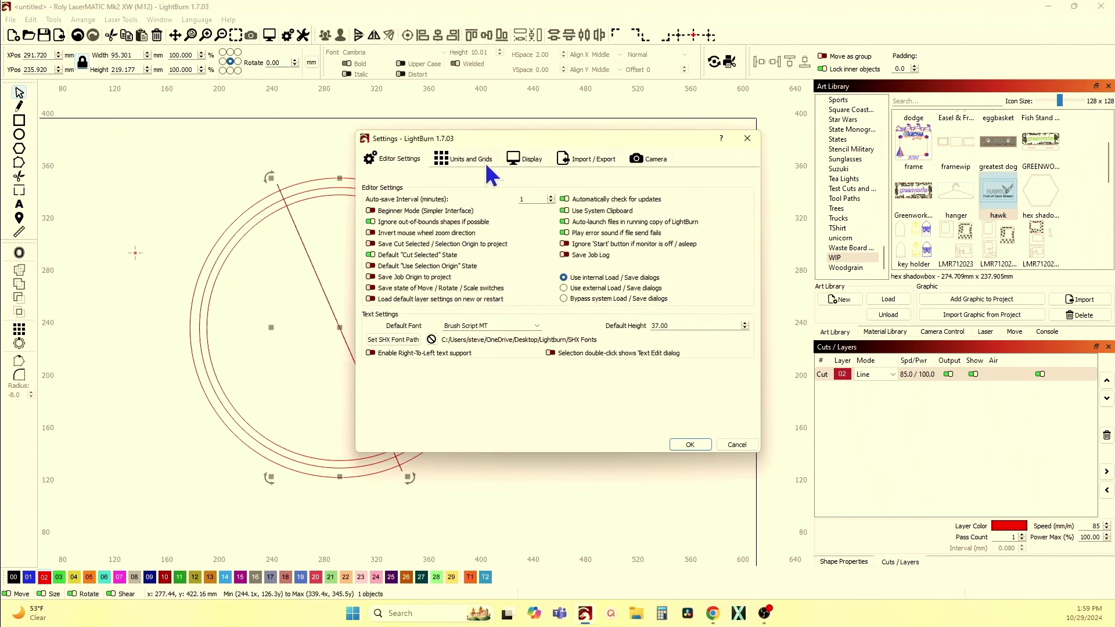
left_click(461, 160)
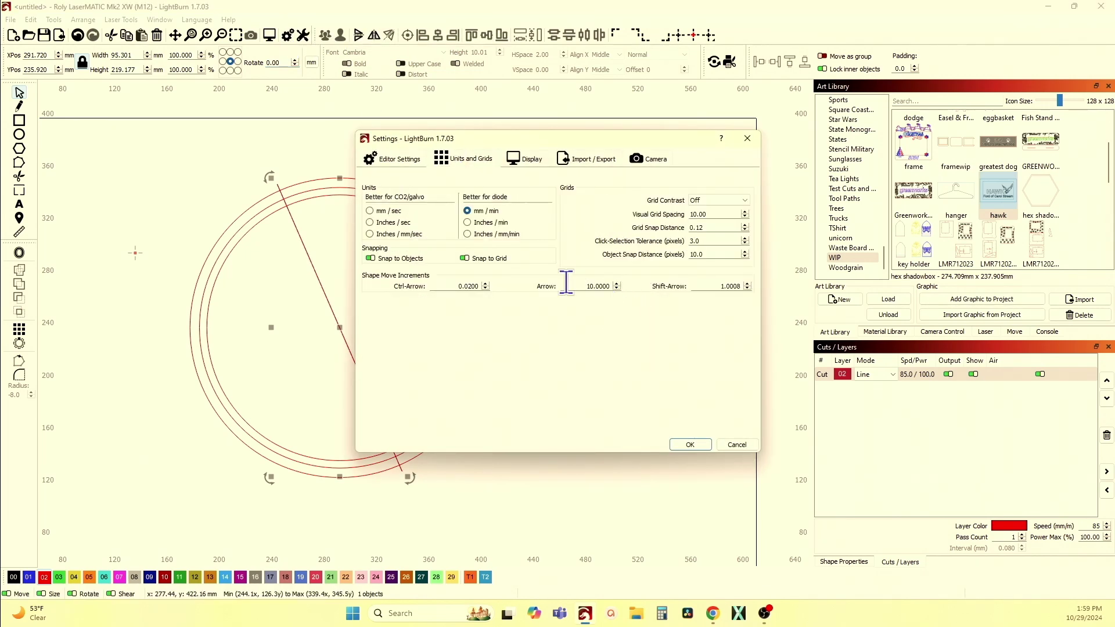
left_click(685, 445)
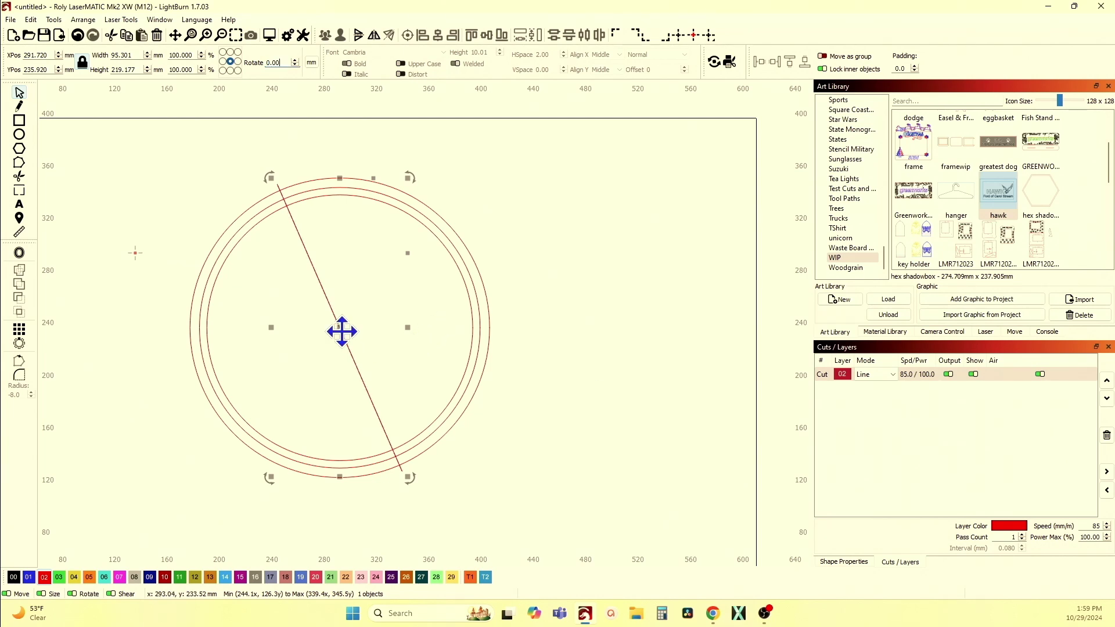
key("Right")
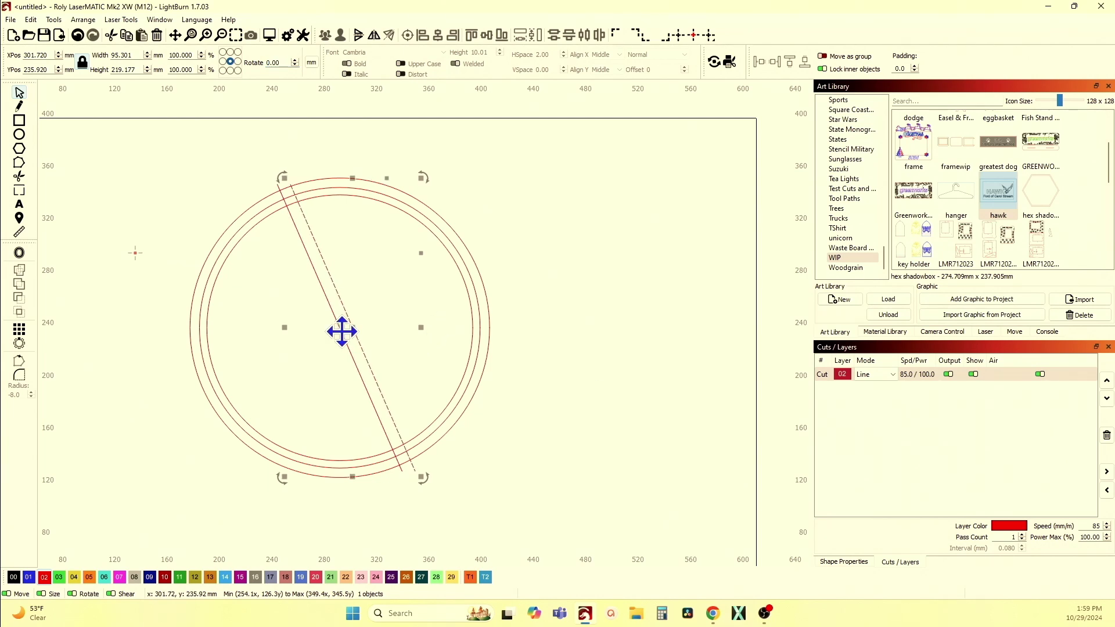
scroll(312, 293, "up", 2)
scroll(310, 299, "up", 1)
scroll(316, 348, "down", 1)
scroll(316, 343, "down", 1)
scroll(316, 343, "down", 1)
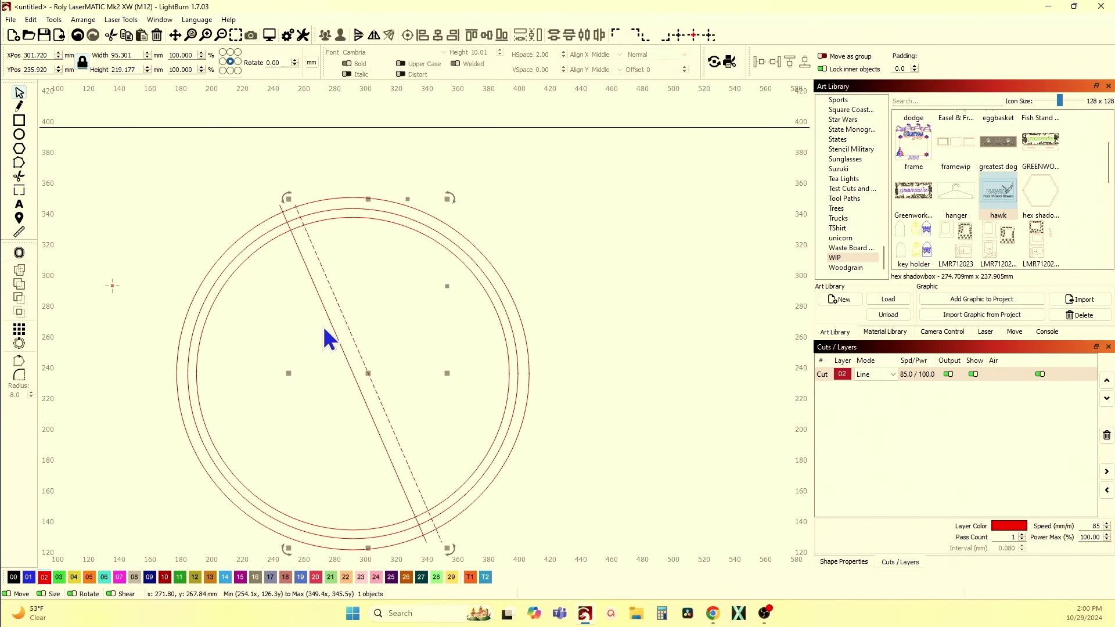
Move the line back 10 mm left and offset it 2 mm outward with corner style.
key("Left")
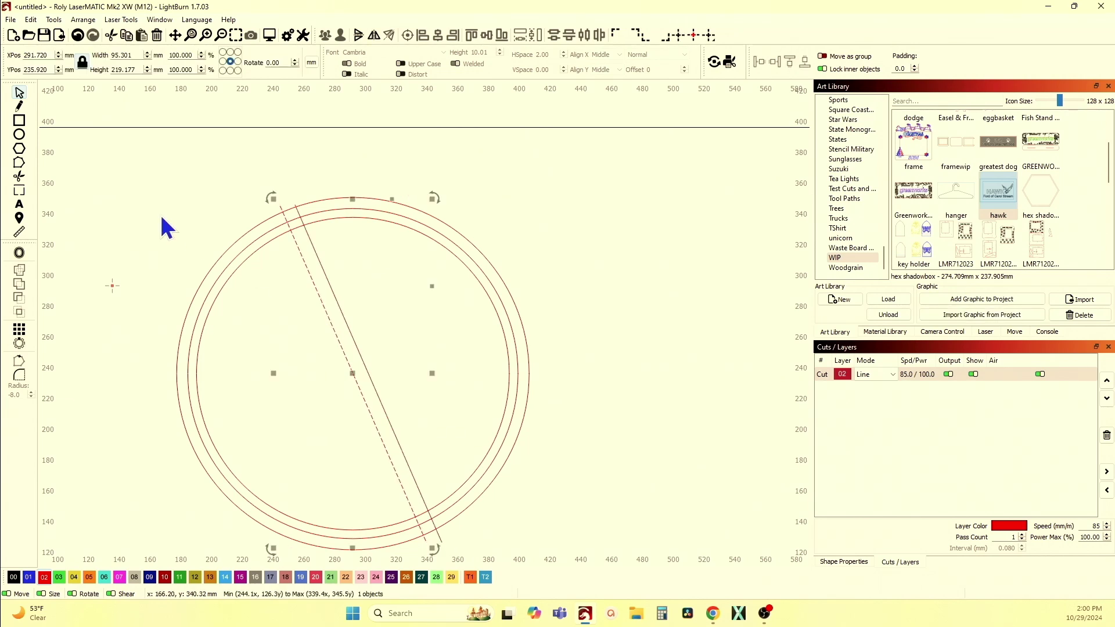
left_click(18, 254)
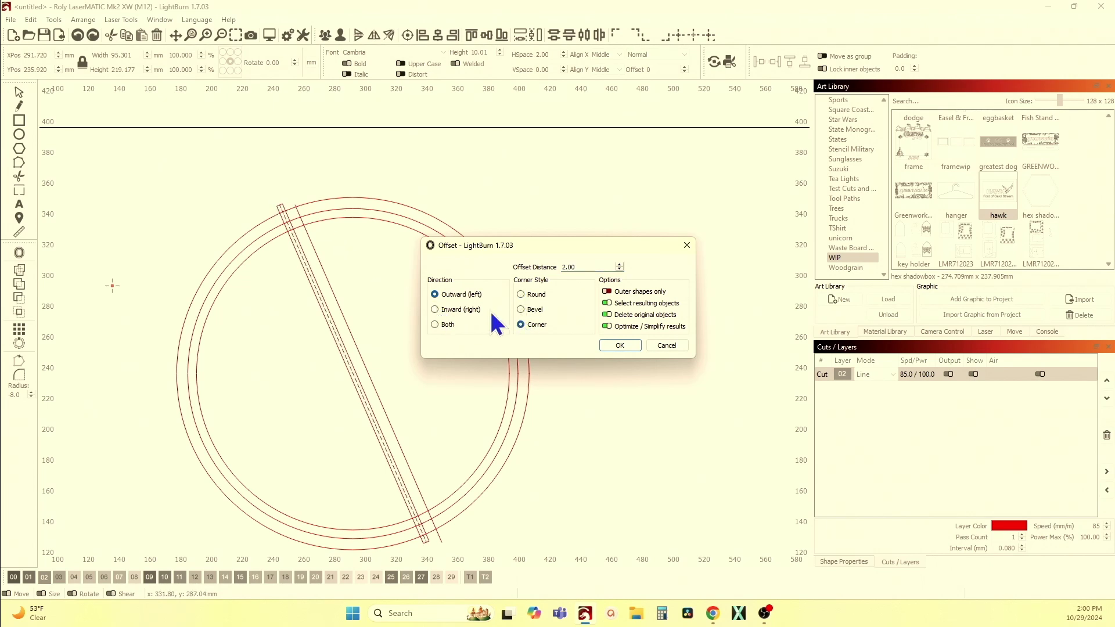
left_click(619, 346)
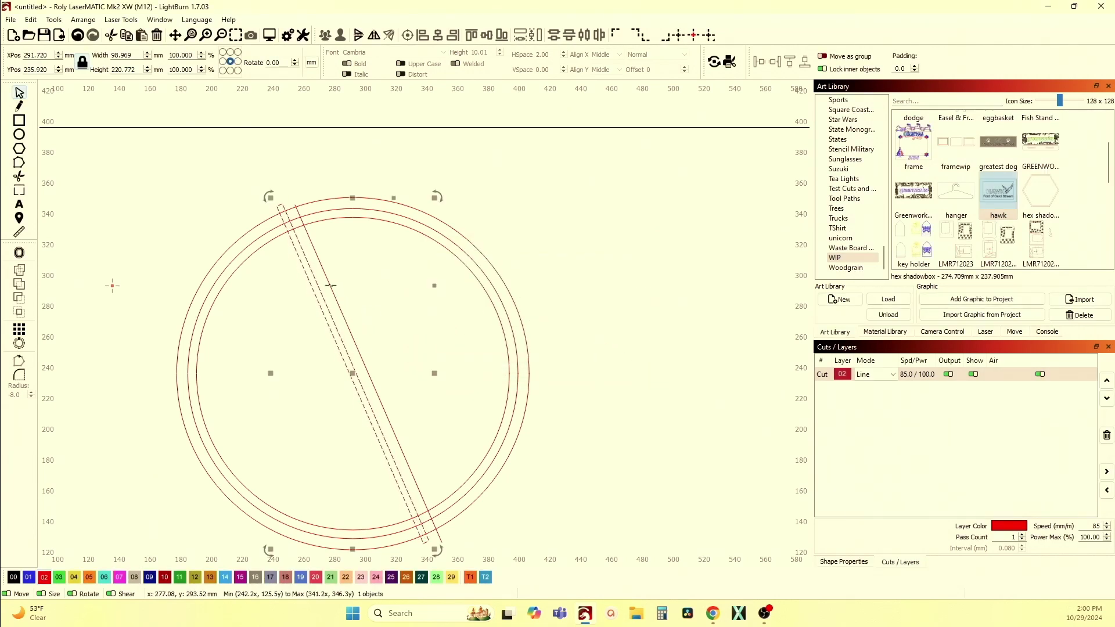
scroll(335, 288, "down", 1)
scroll(346, 288, "down", 1)
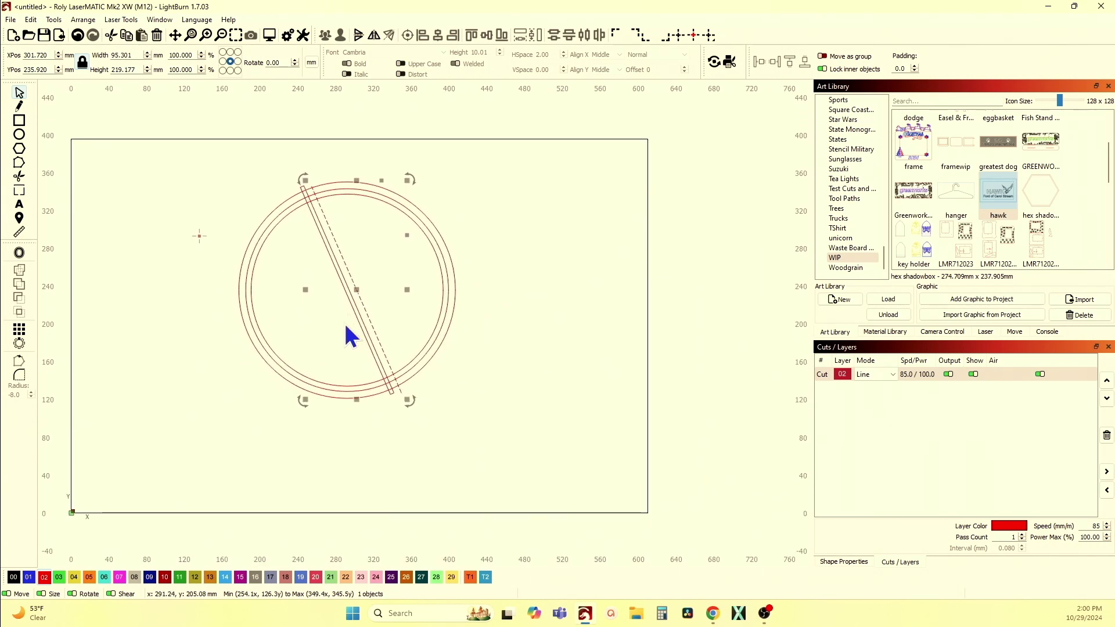
left_click(169, 338)
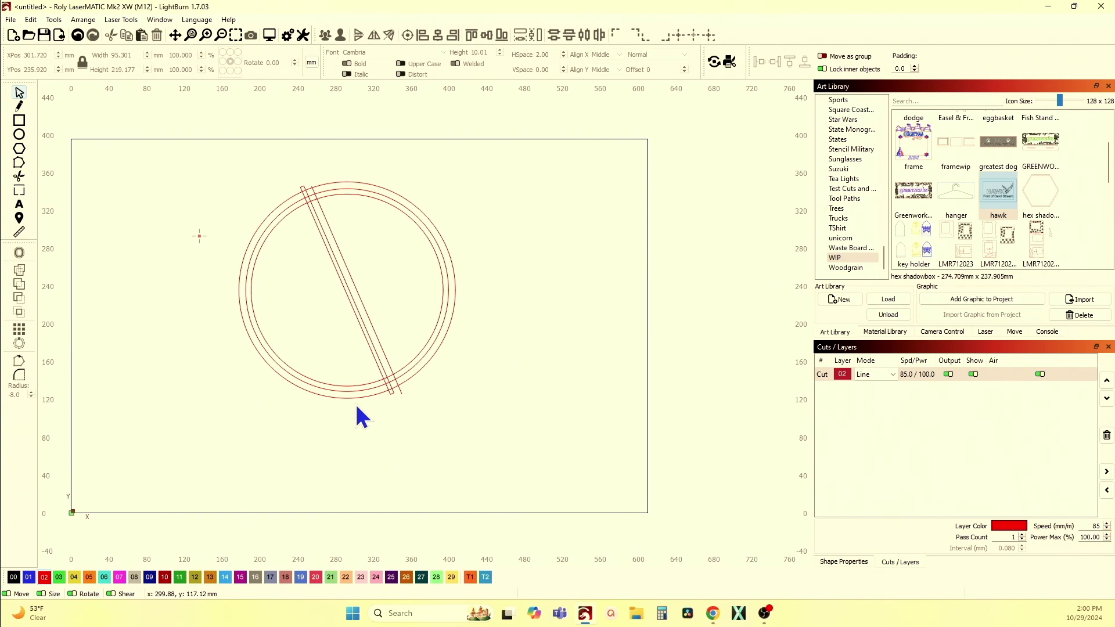
Draw a 10.44 × 27 mm rectangle, centre it under the circle, and nudge it up to the ring.
left_click(21, 121)
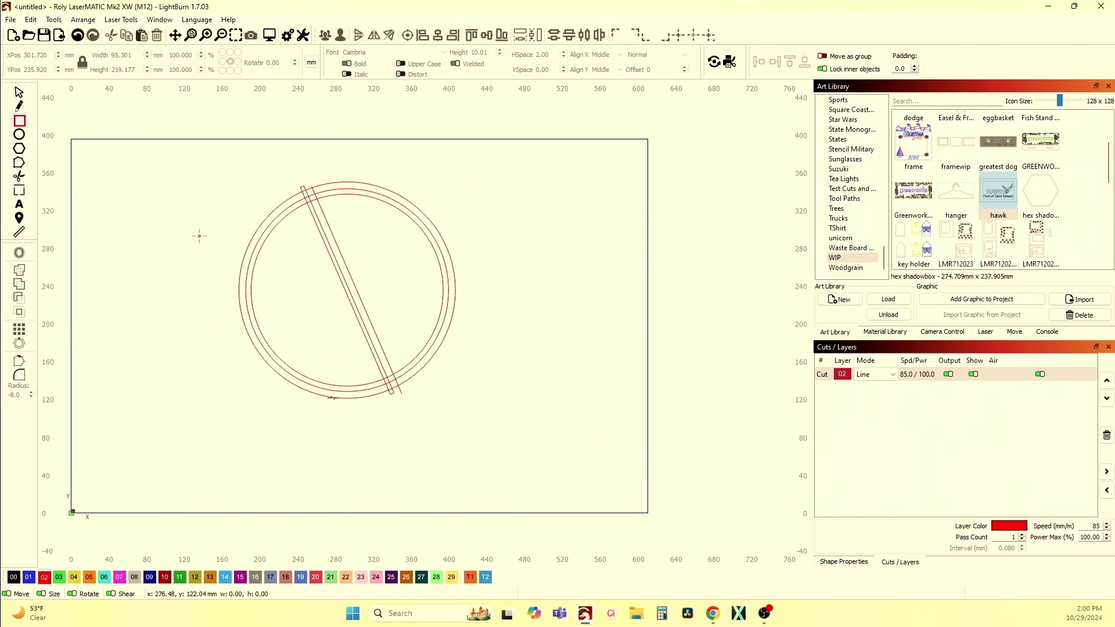
left_click_drag(345, 409, 355, 433)
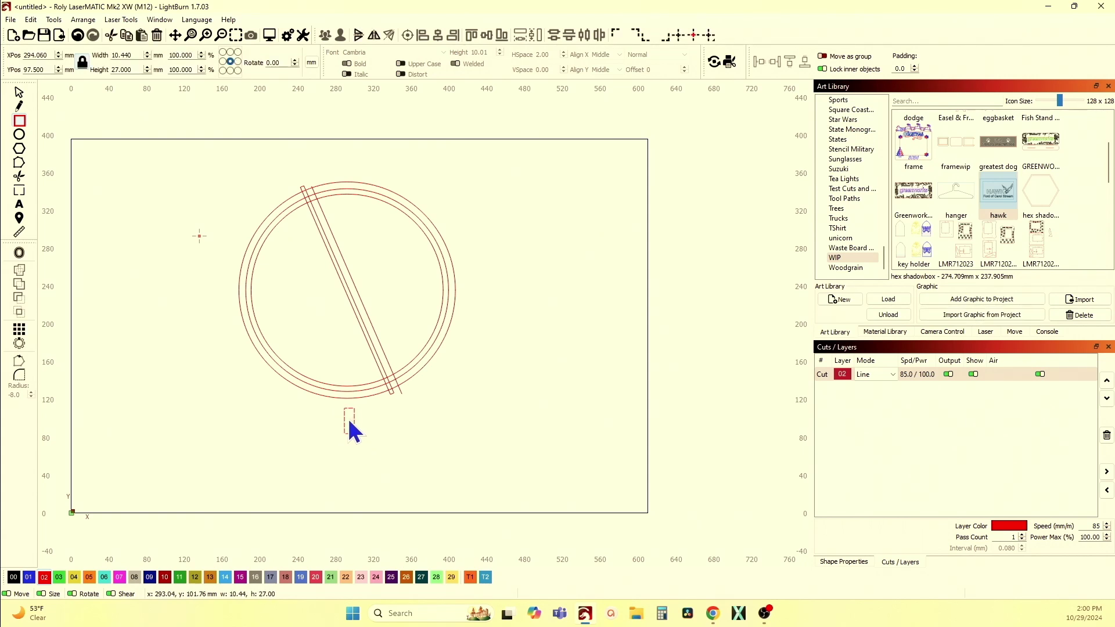
left_click(19, 92)
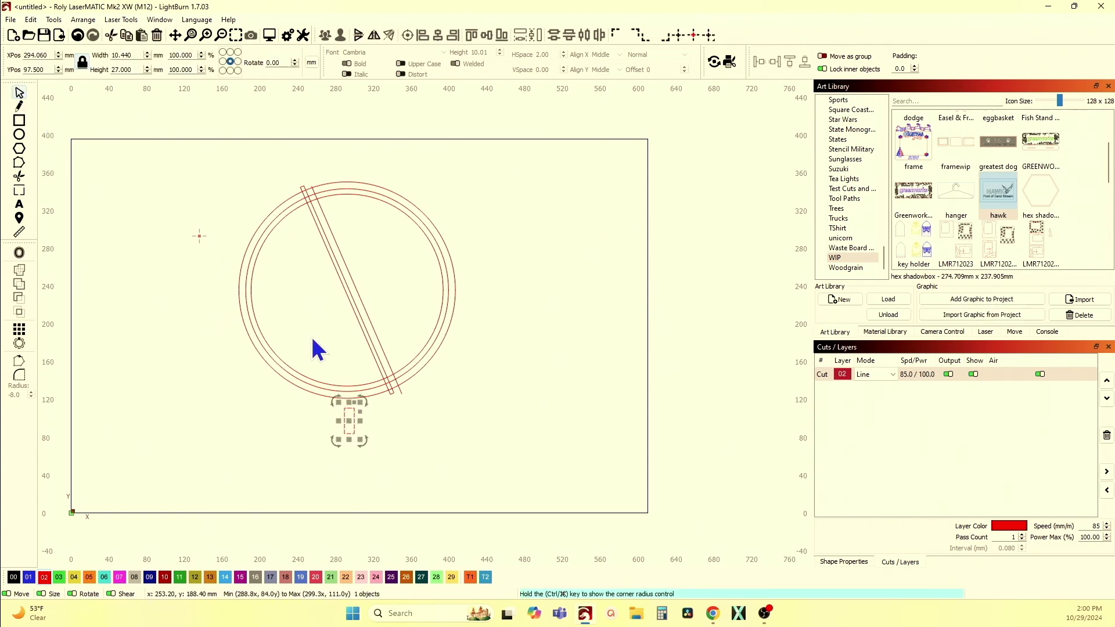
left_click(311, 392, "shift")
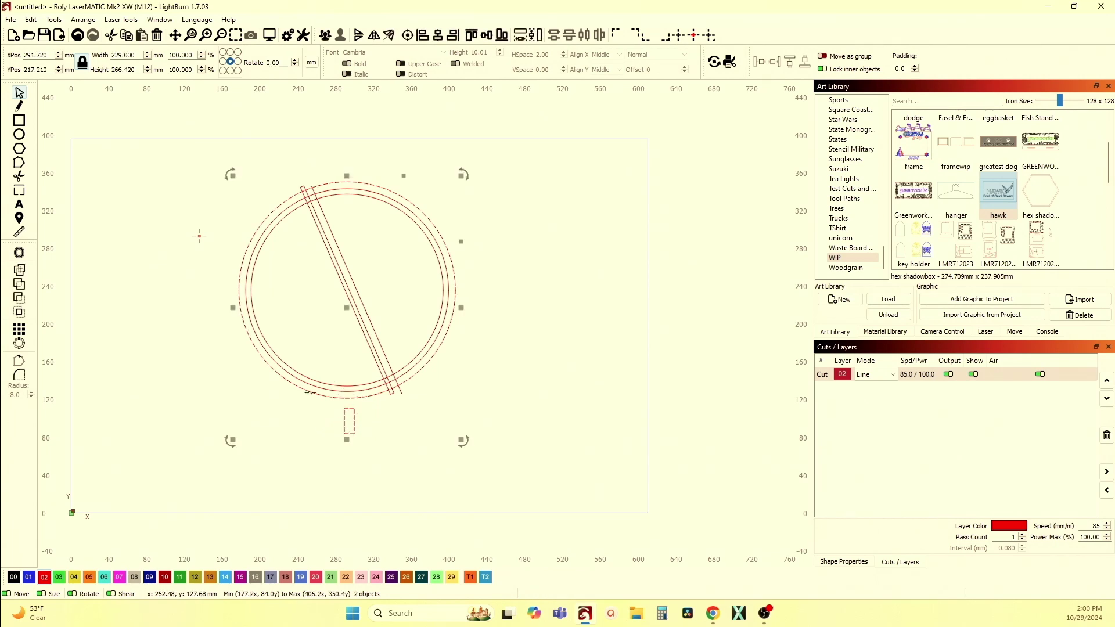
left_click(438, 37)
key("Up")
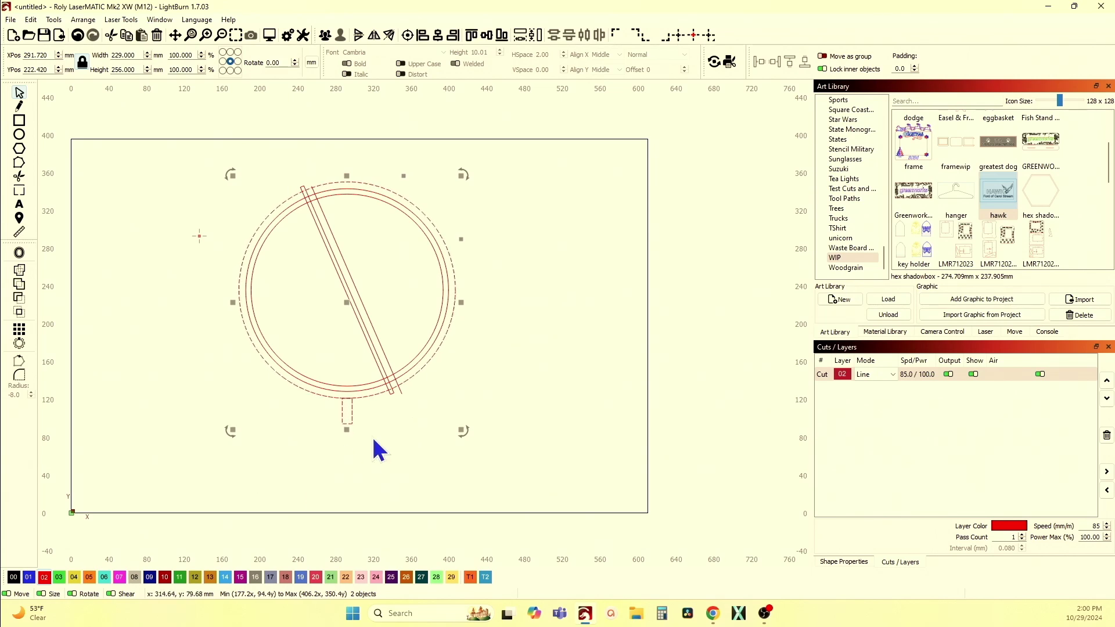
scroll(378, 441, "up", 4)
scroll(299, 410, "up", 5)
scroll(366, 406, "up", 5)
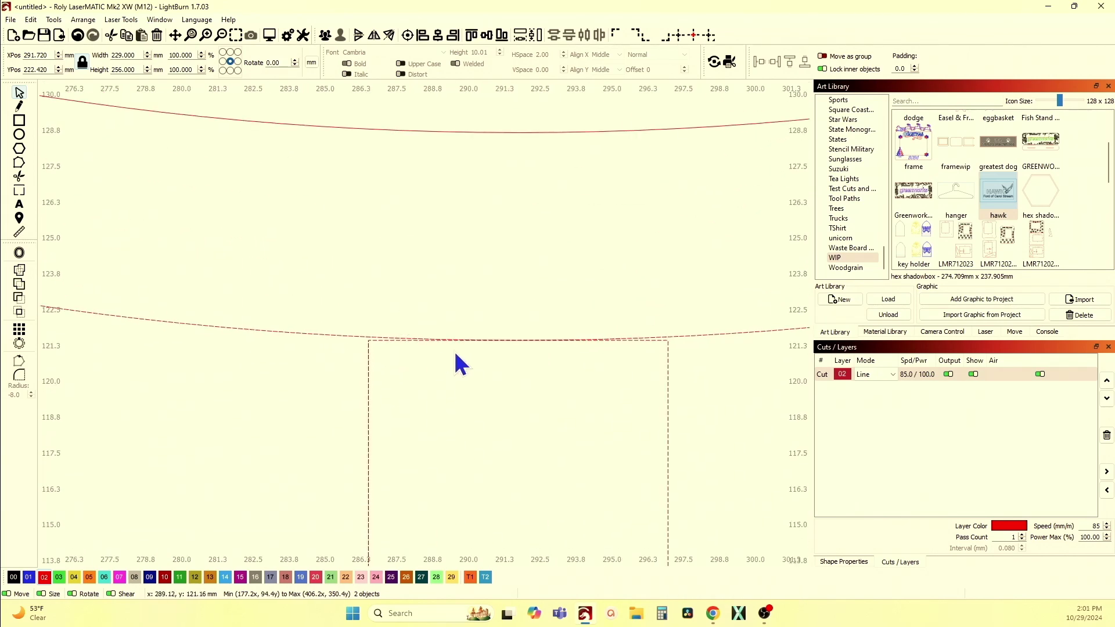
left_click(448, 435)
left_click_drag(437, 452, 339, 435)
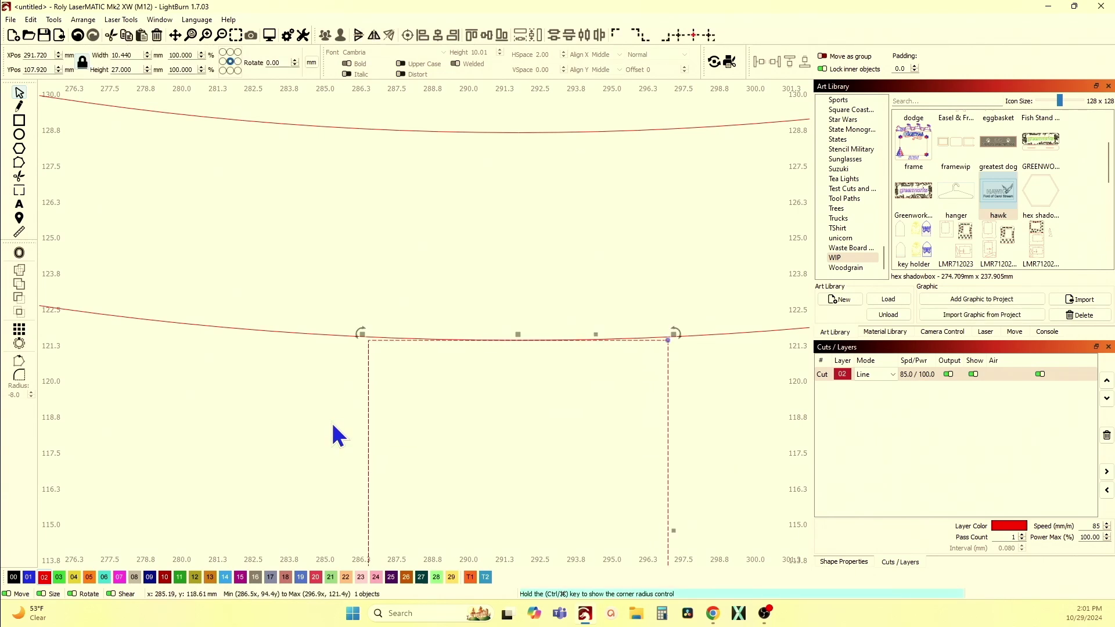
key("Up")
key("Up")
key("Up")
key("Up")
key("Up")
key("Up")
key("Up")
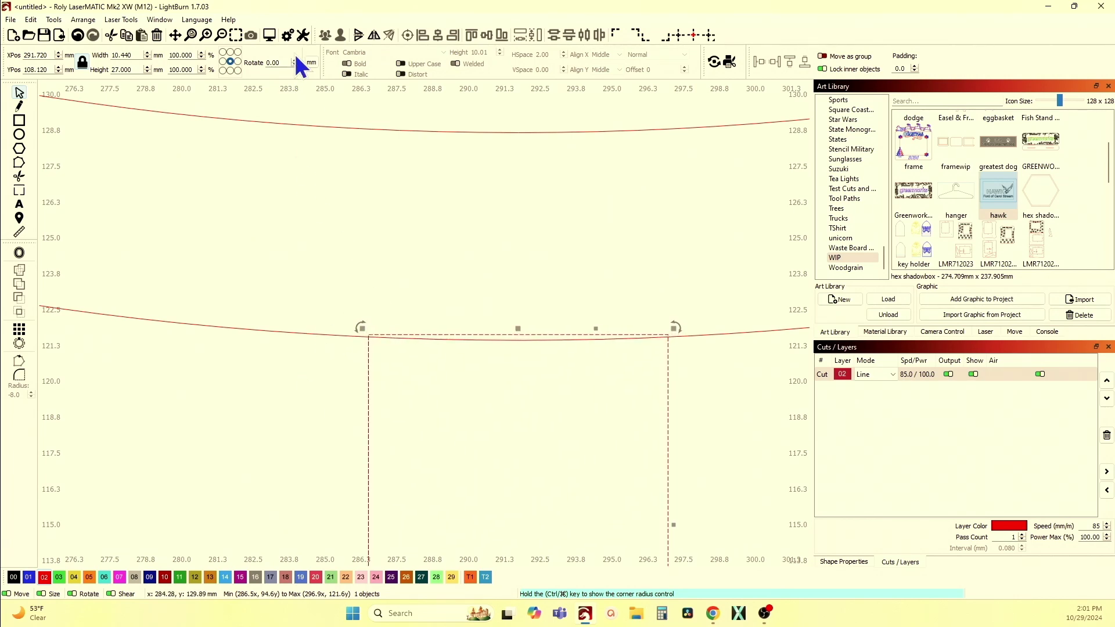
Set the Shift-Arrow nudge increment to 1 in the Units and Grids settings.
left_click(287, 37)
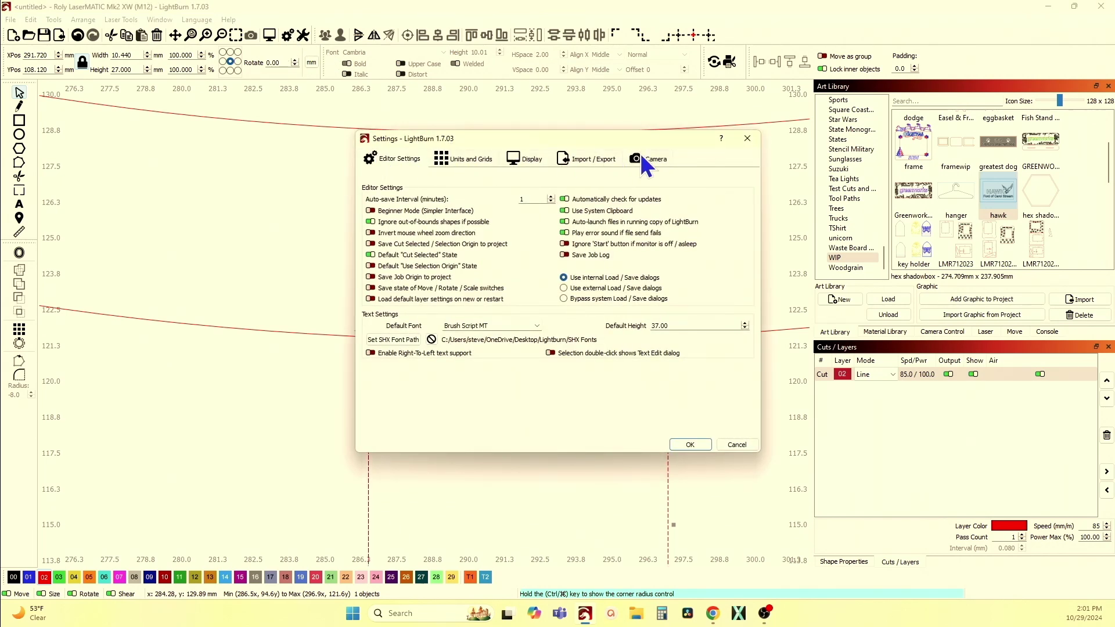
left_click(469, 160)
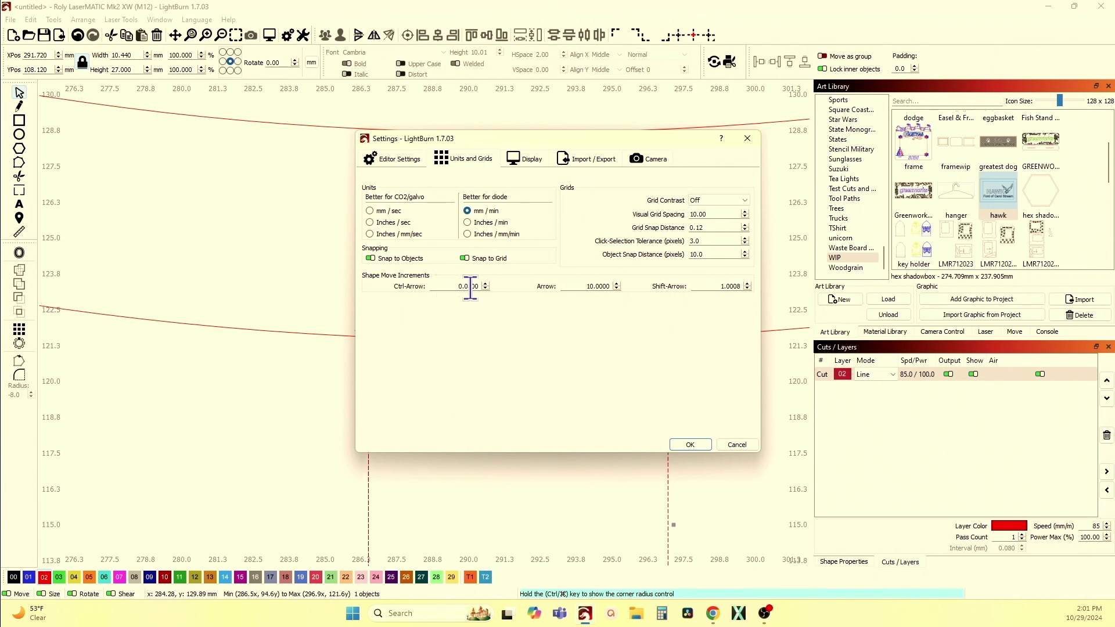
left_click_drag(708, 287, 740, 289)
type("1")
key("Return")
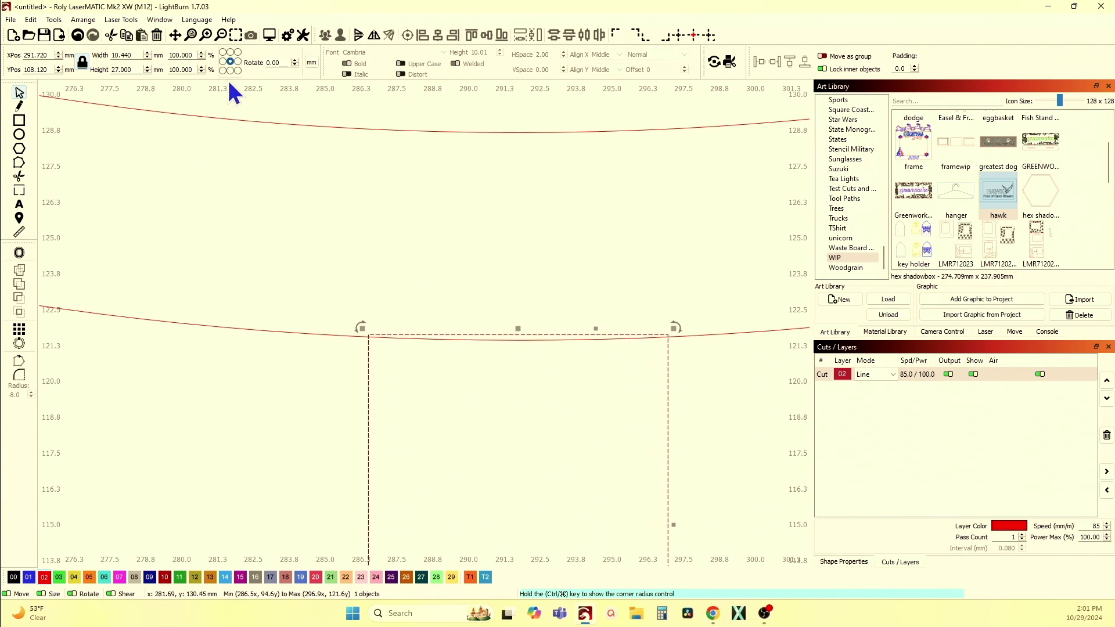
scroll(314, 336, "down", 2)
scroll(349, 366, "down", 1)
scroll(349, 366, "down", 1)
scroll(349, 436, "down", 1)
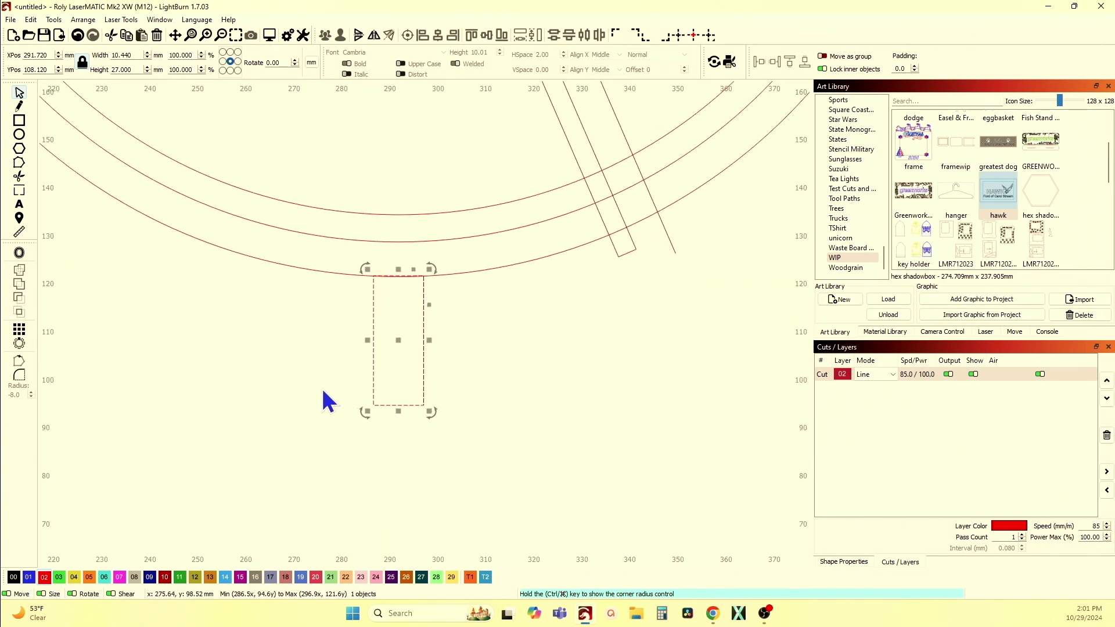
scroll(323, 390, "down", 1)
scroll(329, 396, "down", 1)
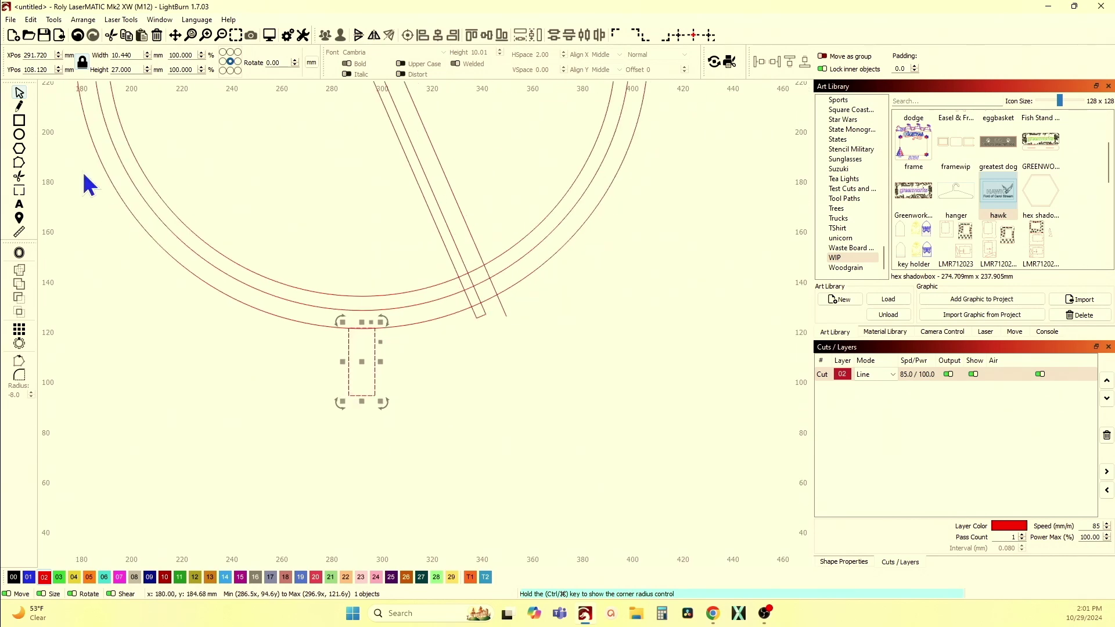
left_click(20, 120)
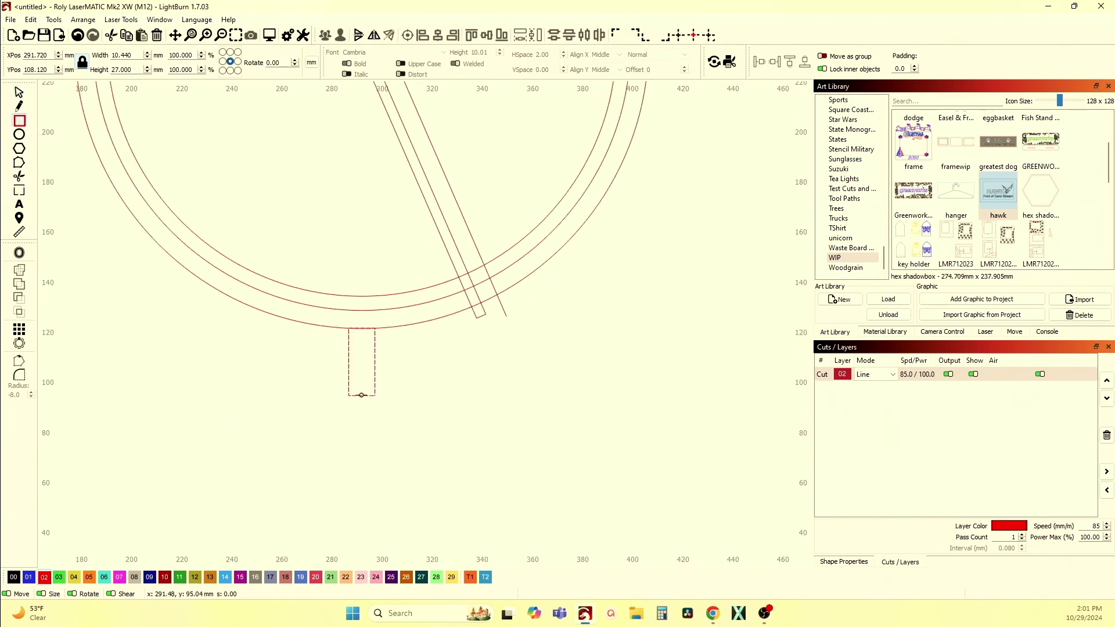
scroll(360, 395, "up", 1)
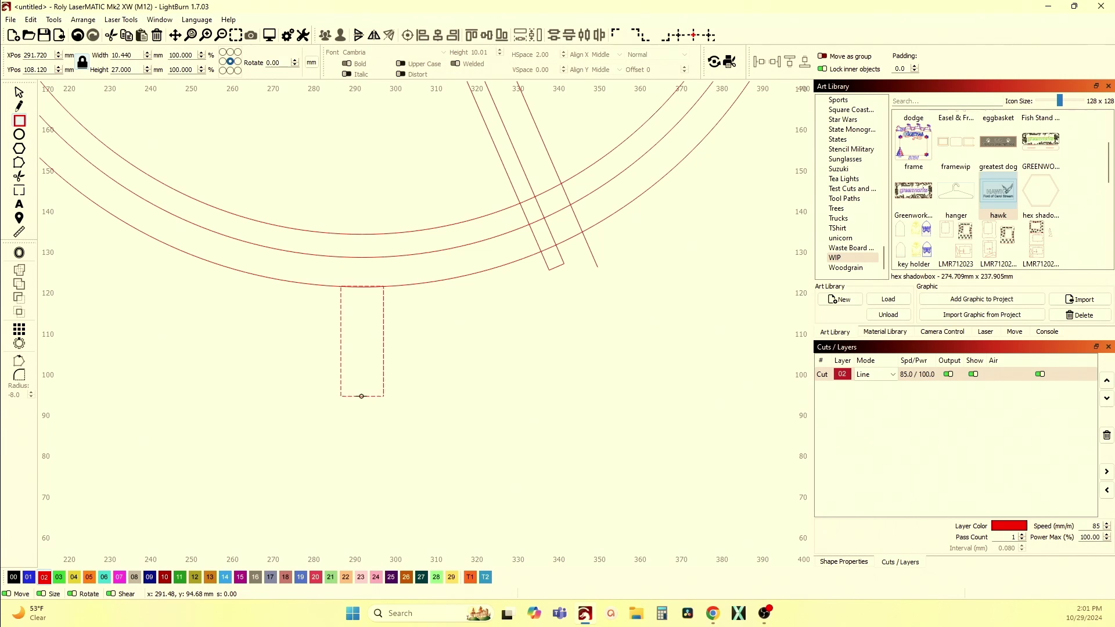
left_click_drag(361, 396, 440, 433)
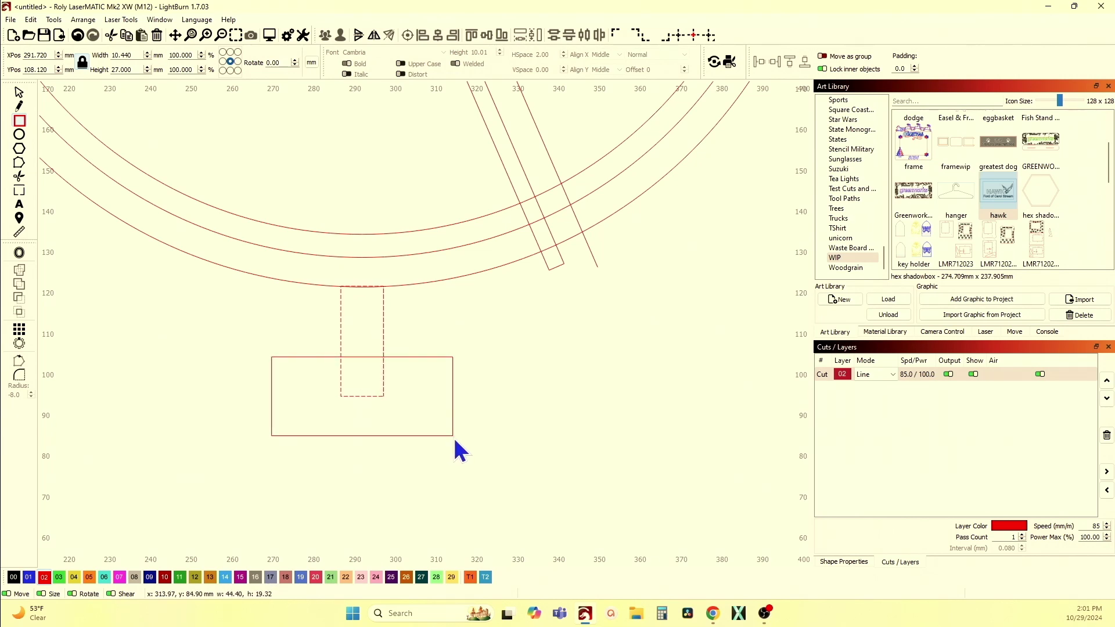
mouse_move(441, 435)
left_mouse_down()
mouse_move(430, 471)
mouse_move(536, 428)
mouse_move(469, 514)
mouse_move(471, 464)
mouse_move(513, 478)
mouse_move(648, 478)
mouse_move(493, 456)
mouse_move(416, 422)
left_mouse_up()
scroll(417, 423, "down", 2)
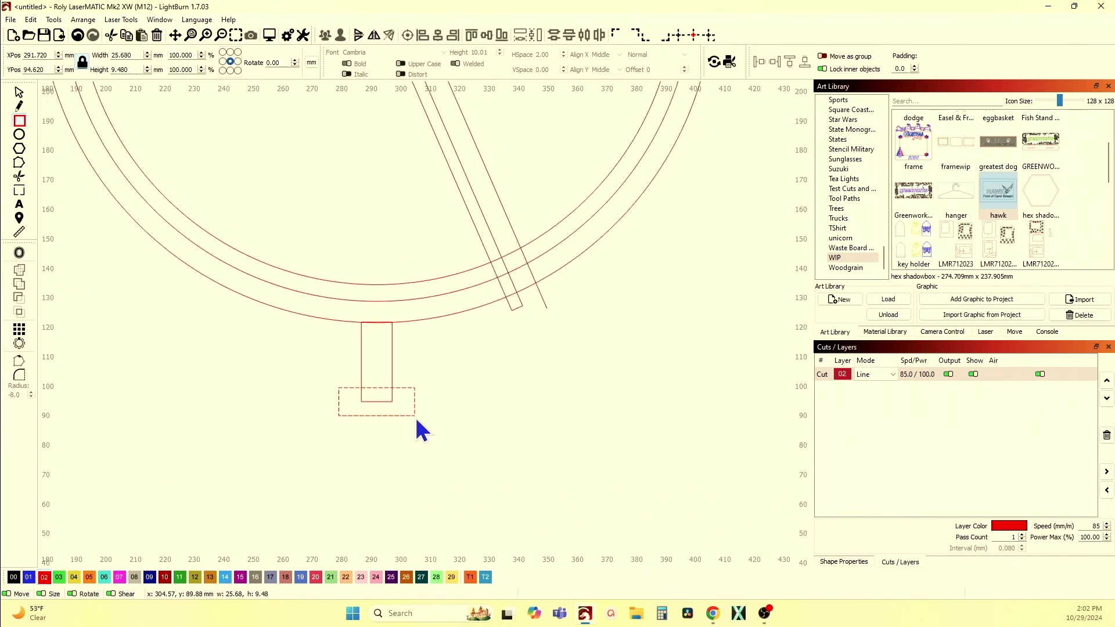
left_click(77, 35)
scroll(354, 399, "down", 2)
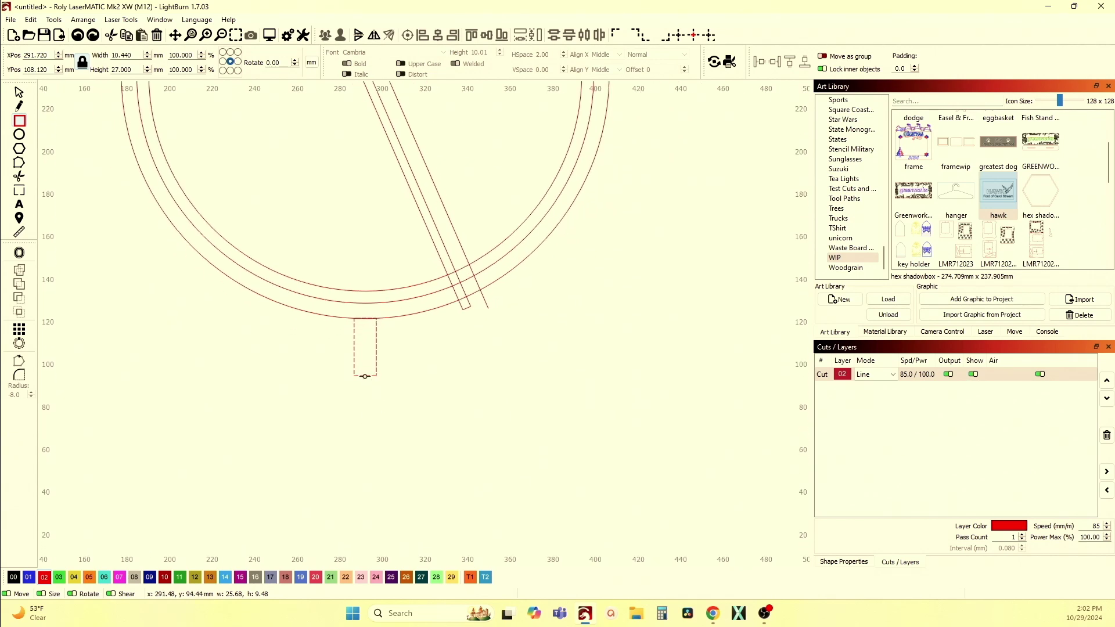
Draw three progressively wider rectangles under the post, ending with a 168.24 × 26.4 mm base.
left_click_drag(364, 375, 414, 408)
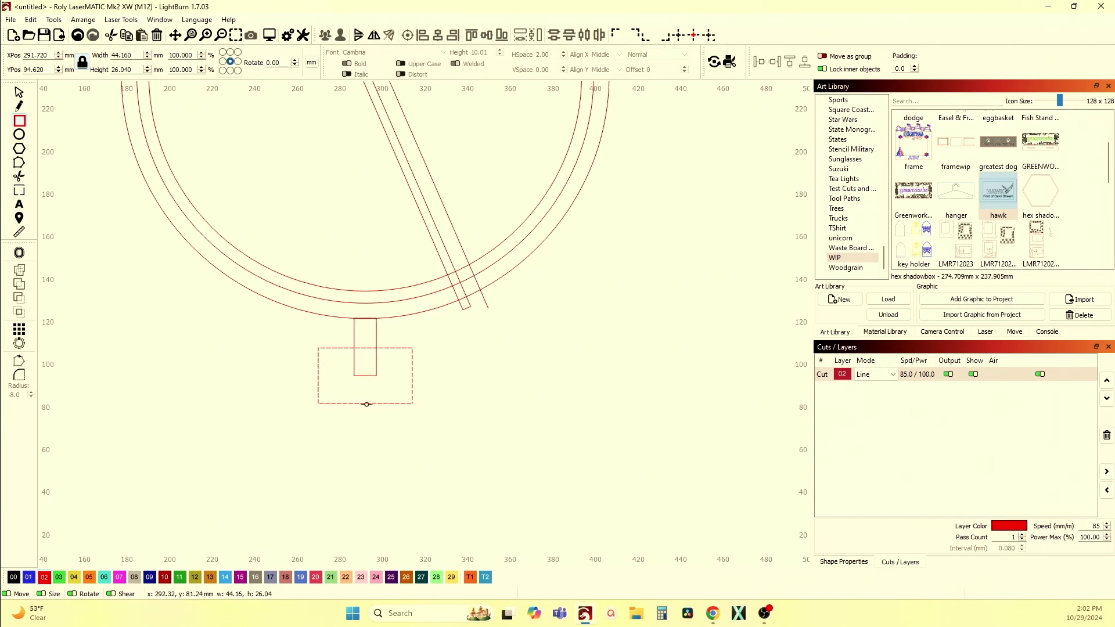
left_click_drag(367, 404, 442, 435)
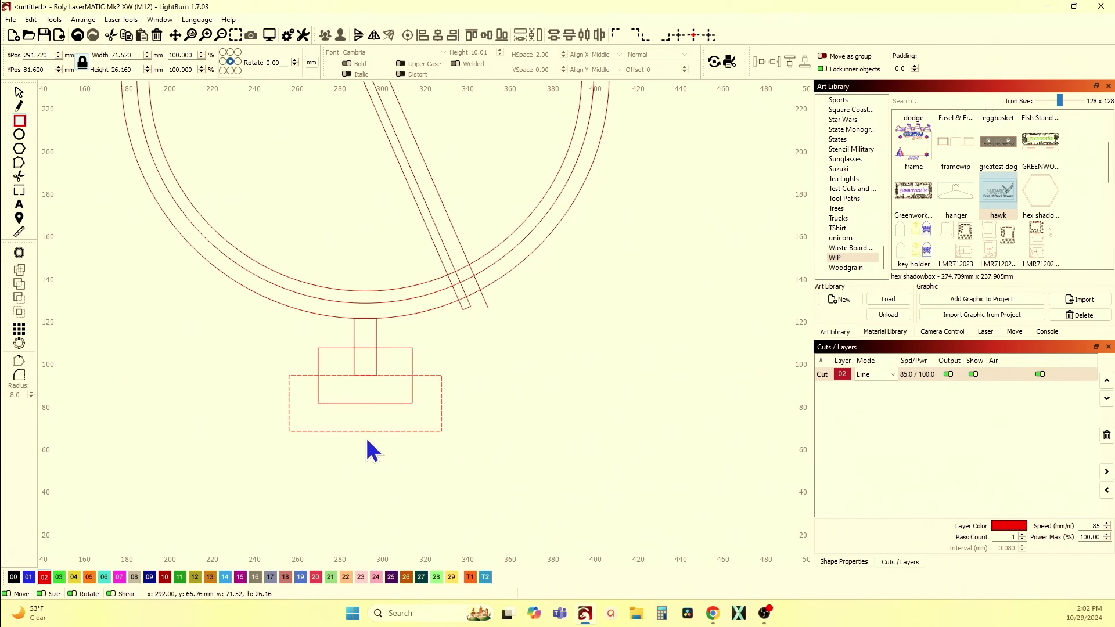
scroll(365, 434, "down", 2)
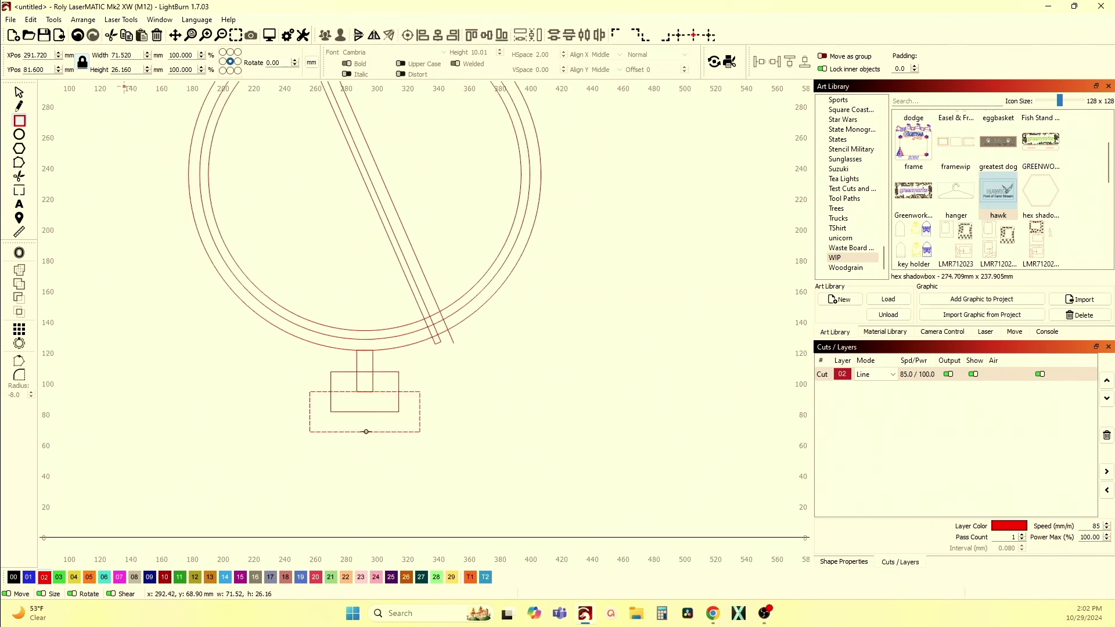
left_click_drag(366, 431, 473, 450)
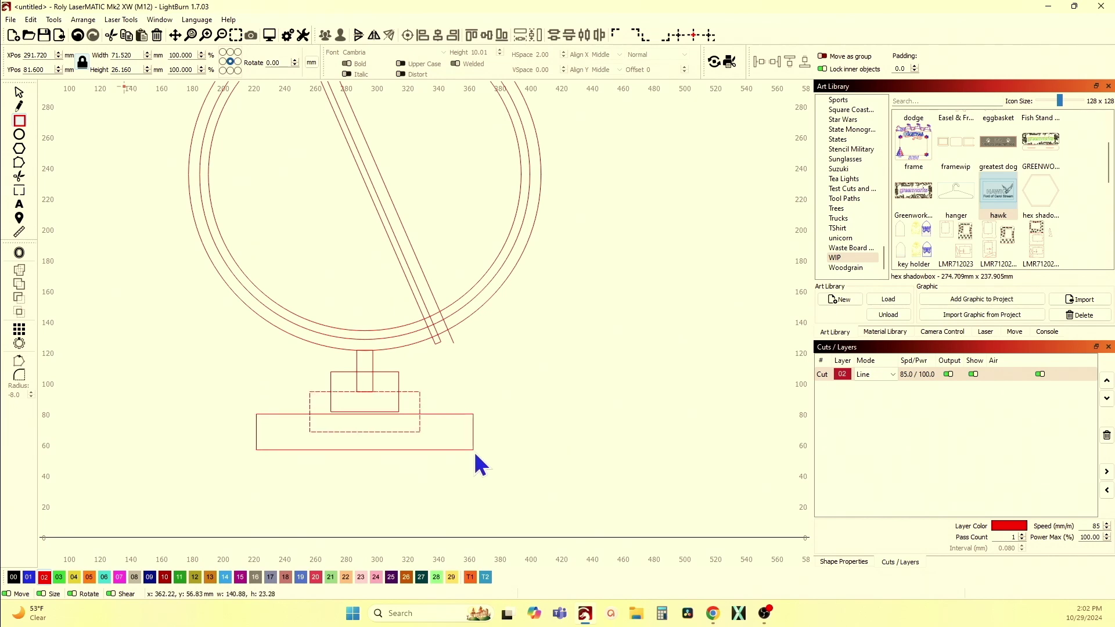
left_click_drag(475, 454, 496, 457)
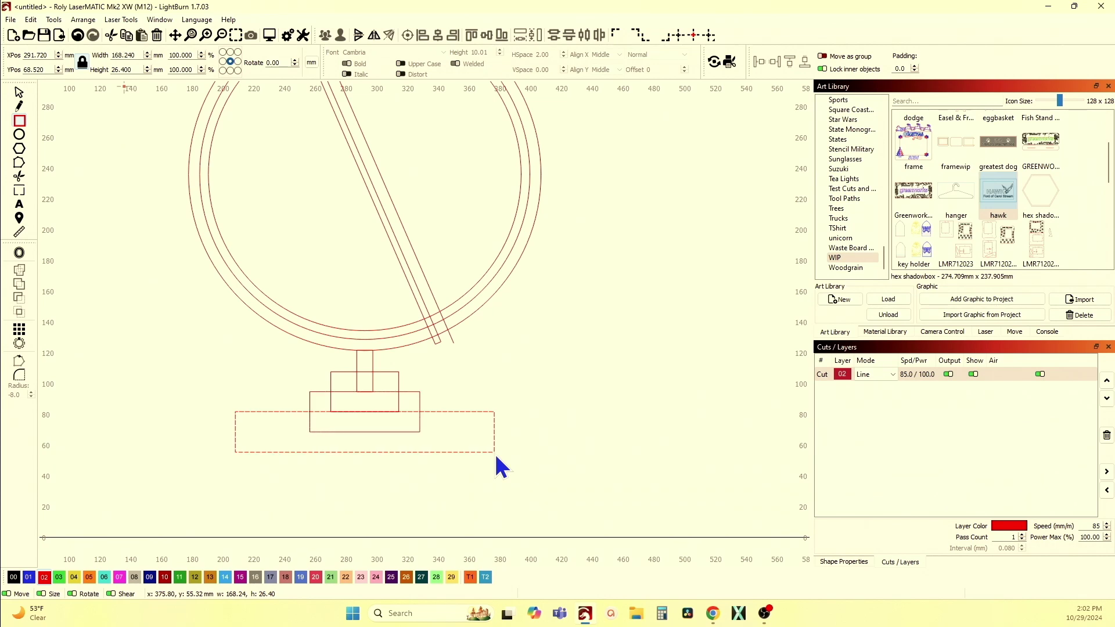
scroll(279, 419, "down", 1)
scroll(281, 416, "down", 1)
scroll(296, 436, "down", 1)
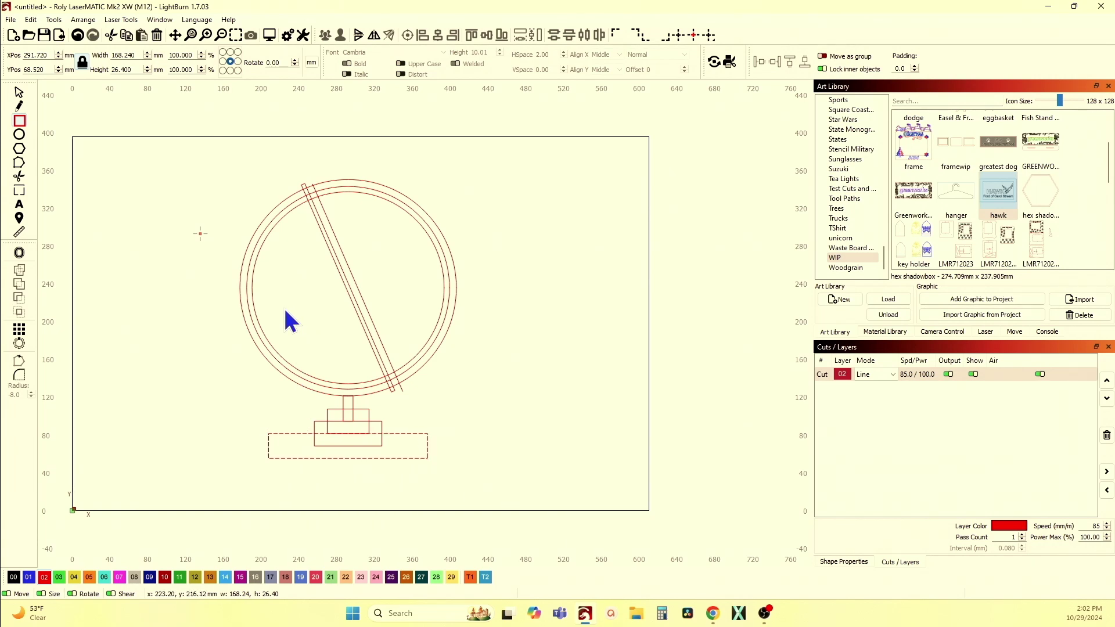
scroll(291, 204, "up", 5)
scroll(301, 199, "up", 2)
scroll(314, 246, "up", 2)
Draw and size two circles on the corners of the diagonal strip's upper end.
left_click(19, 135)
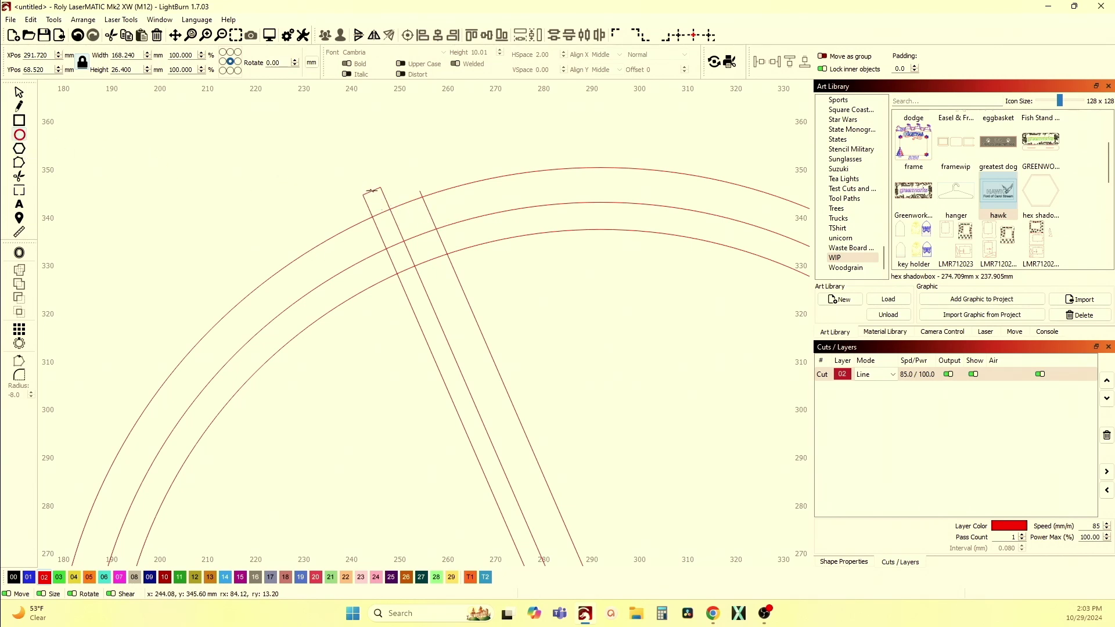
scroll(370, 190, "up", 3)
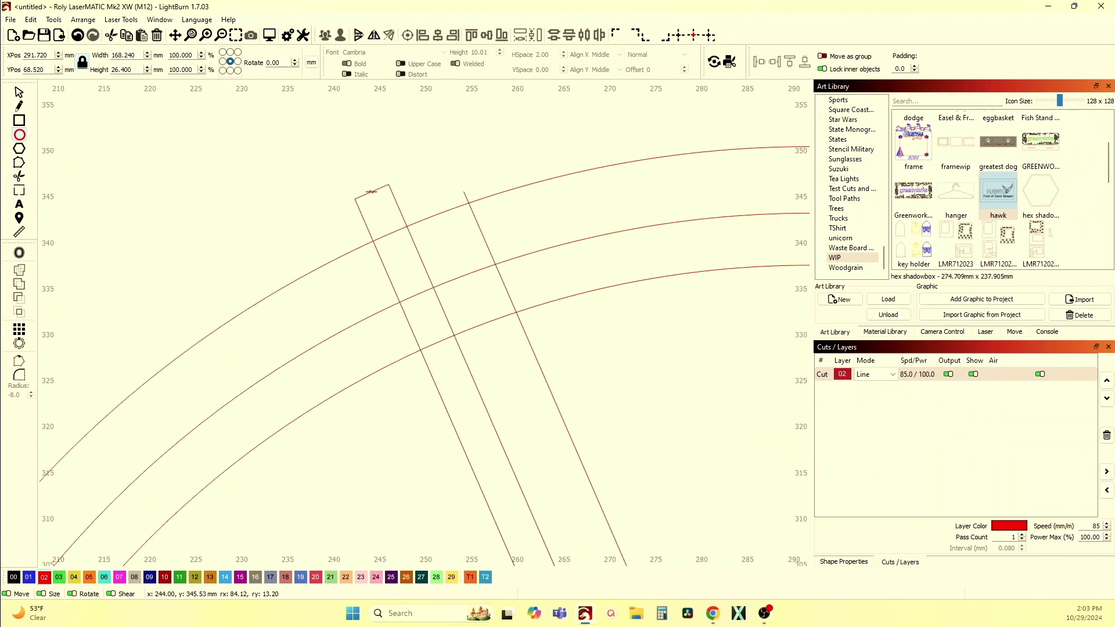
left_click_drag(371, 190, 409, 227)
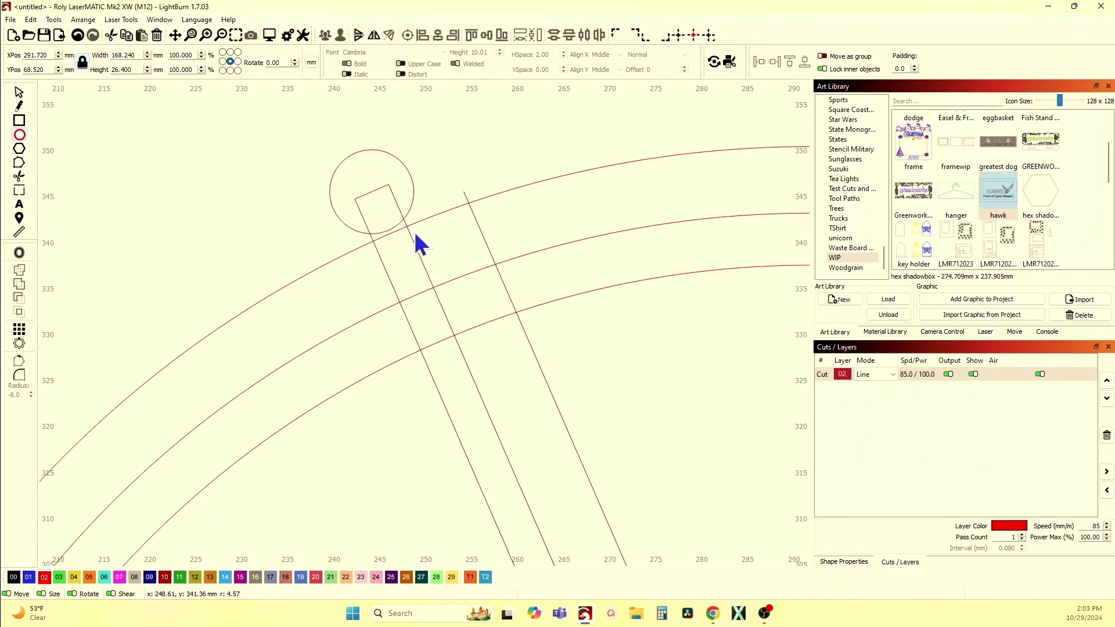
left_click_drag(410, 226, 421, 248)
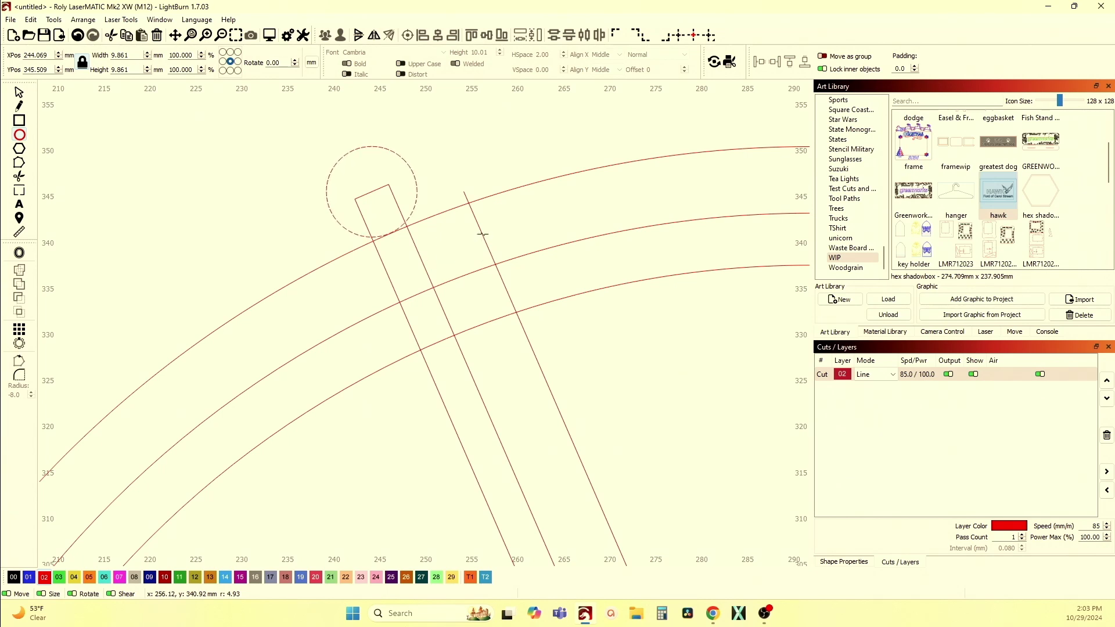
left_click_drag(482, 233, 514, 283)
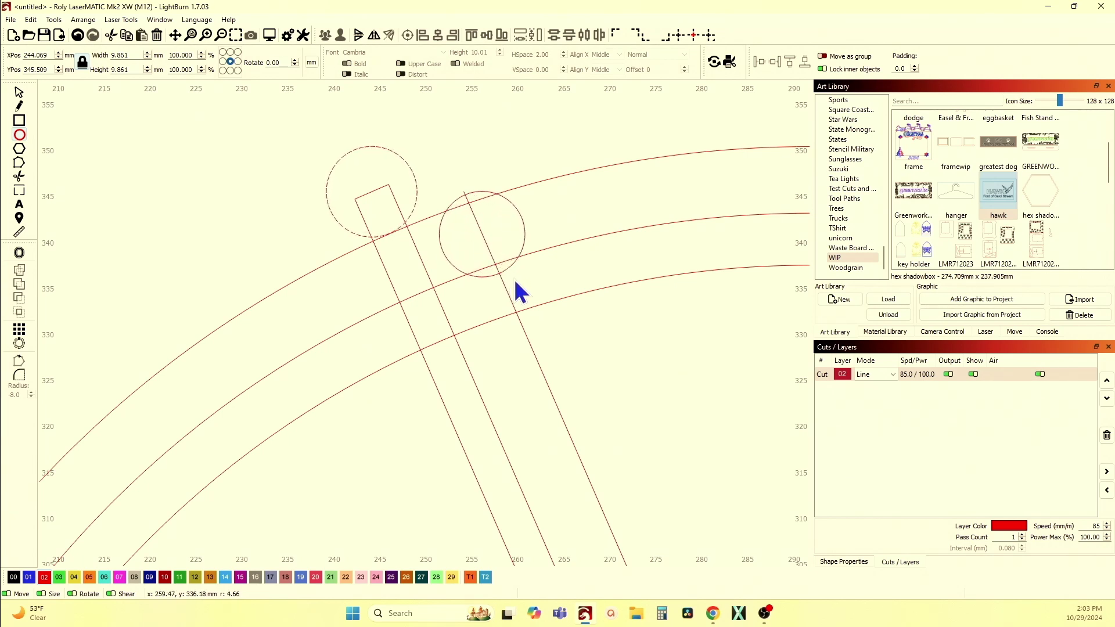
left_click_drag(514, 282, 519, 284)
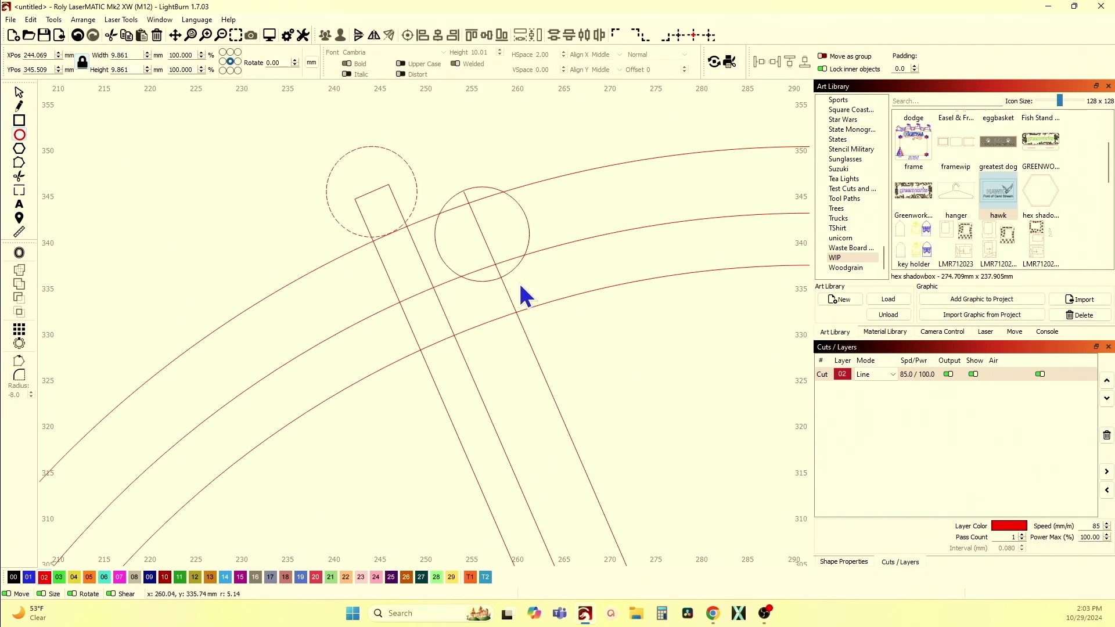
left_click_drag(518, 284, 519, 294)
scroll(517, 292, "down", 2)
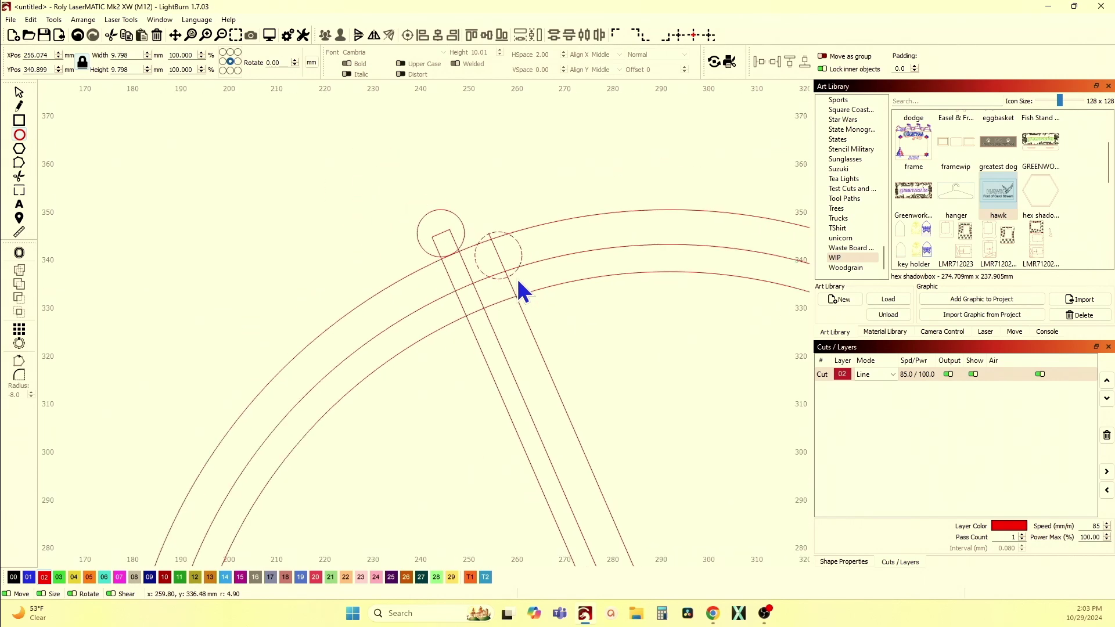
scroll(501, 277, "down", 3)
scroll(488, 363, "down", 1)
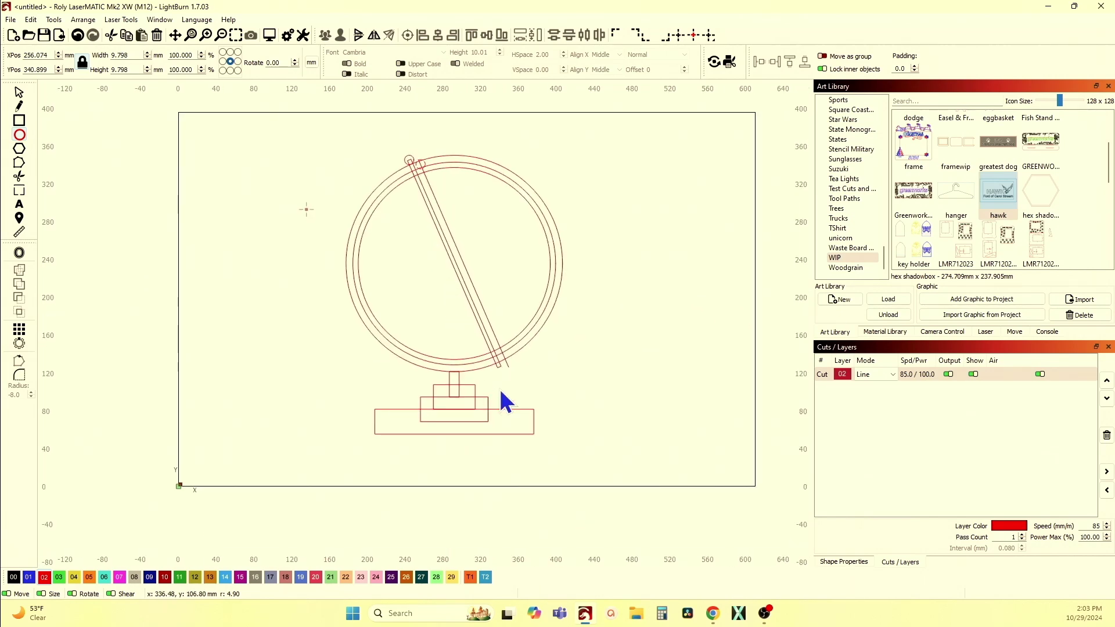
scroll(514, 383, "up", 3)
scroll(498, 356, "up", 2)
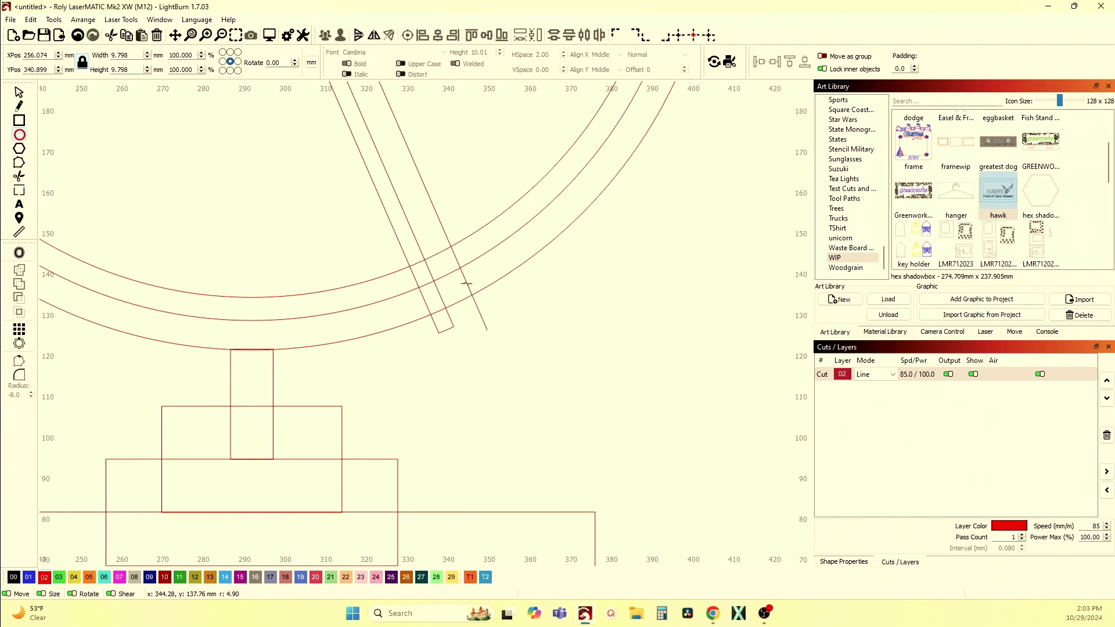
Draw a circle at the strip's lower end and deselect it.
mouse_move(466, 283)
left_mouse_down()
mouse_move(485, 320)
mouse_move(481, 309)
left_mouse_up()
scroll(481, 308, "down", 2)
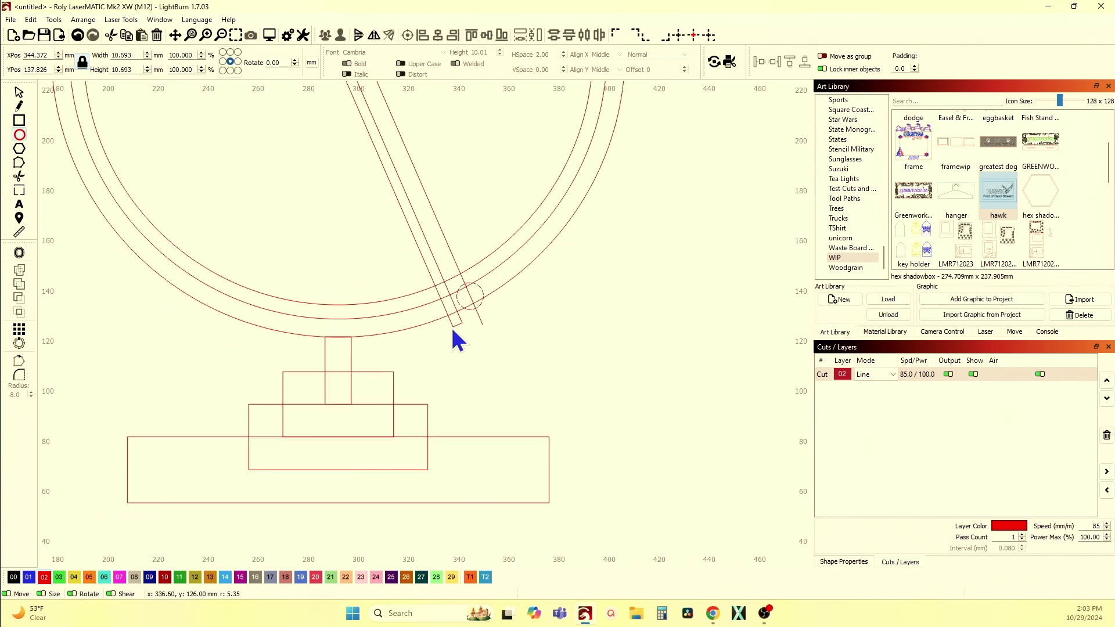
scroll(451, 338, "down", 1)
scroll(451, 340, "down", 1)
scroll(436, 384, "down", 1)
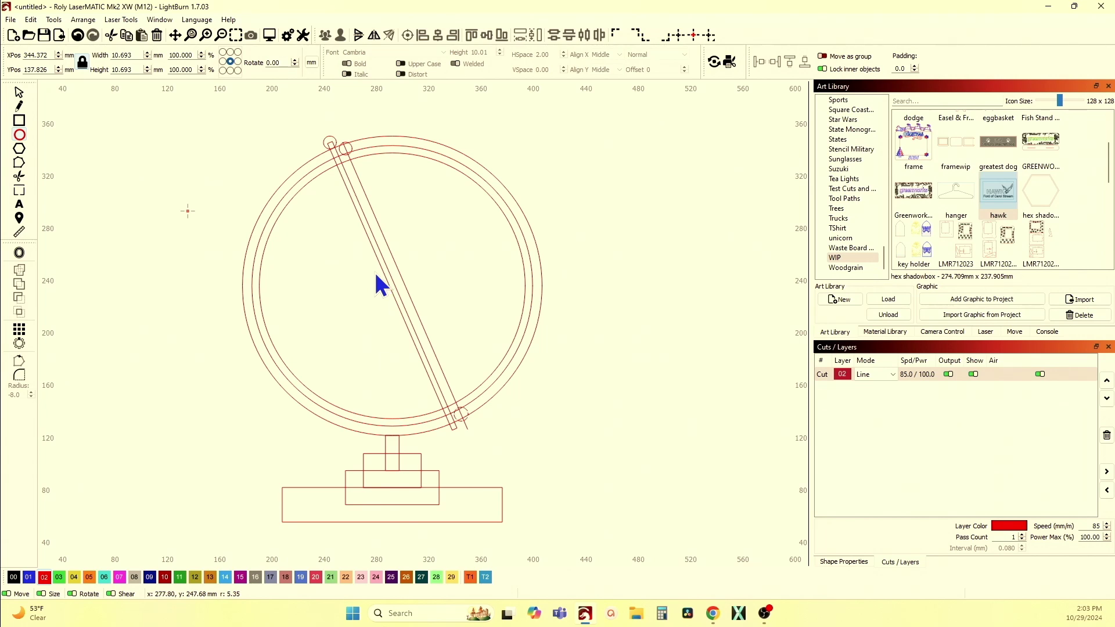
left_click(20, 93)
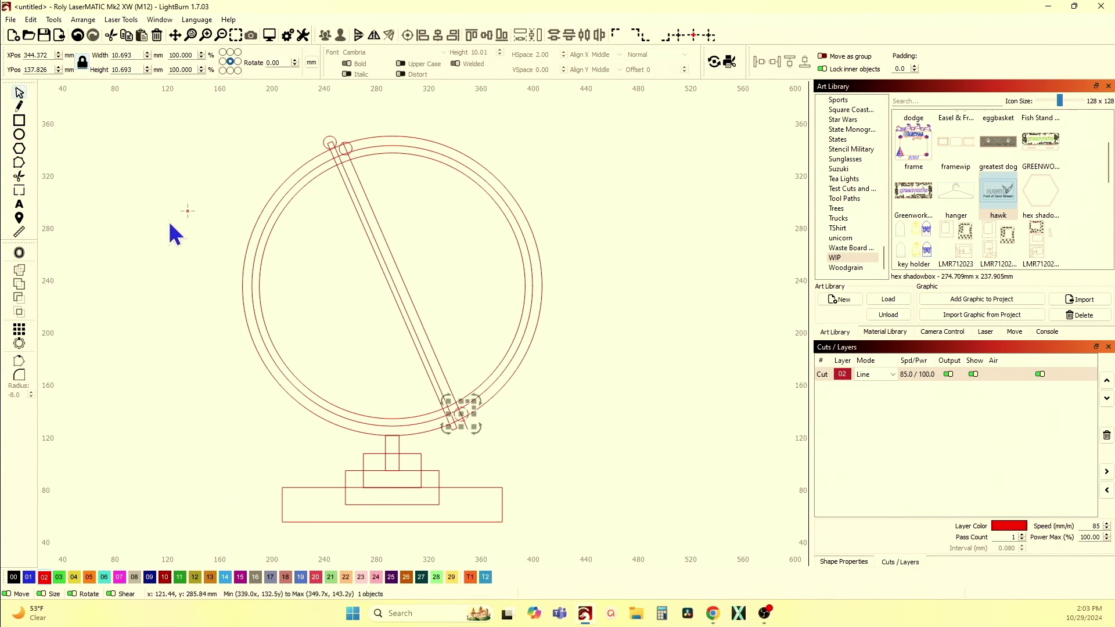
left_click(174, 249)
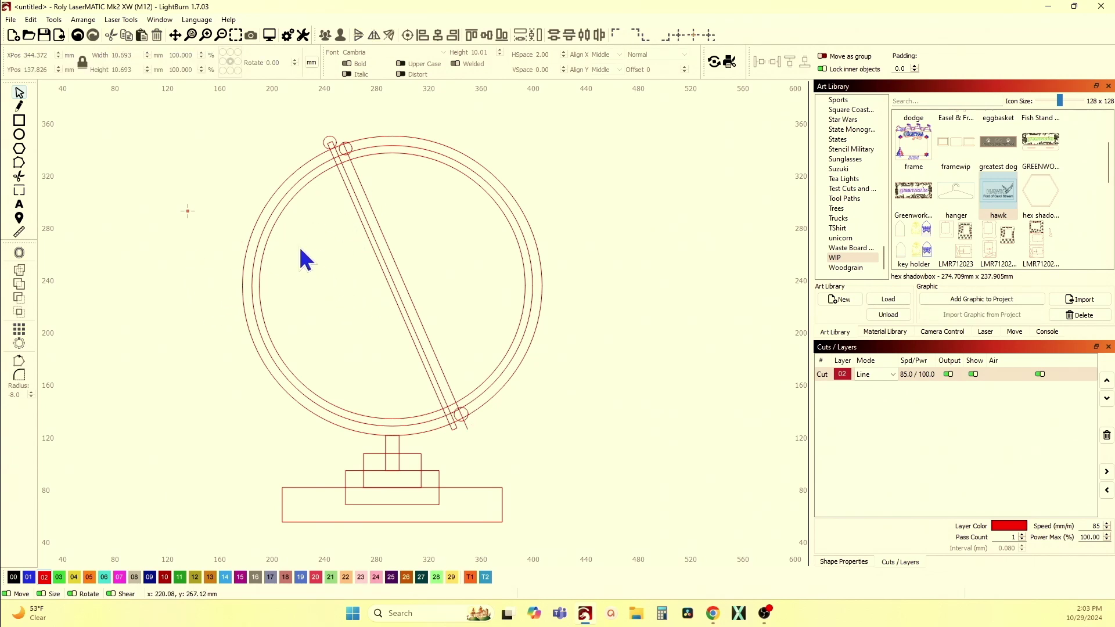
Trim away the left axis line pieces inside the ring.
left_click(19, 177)
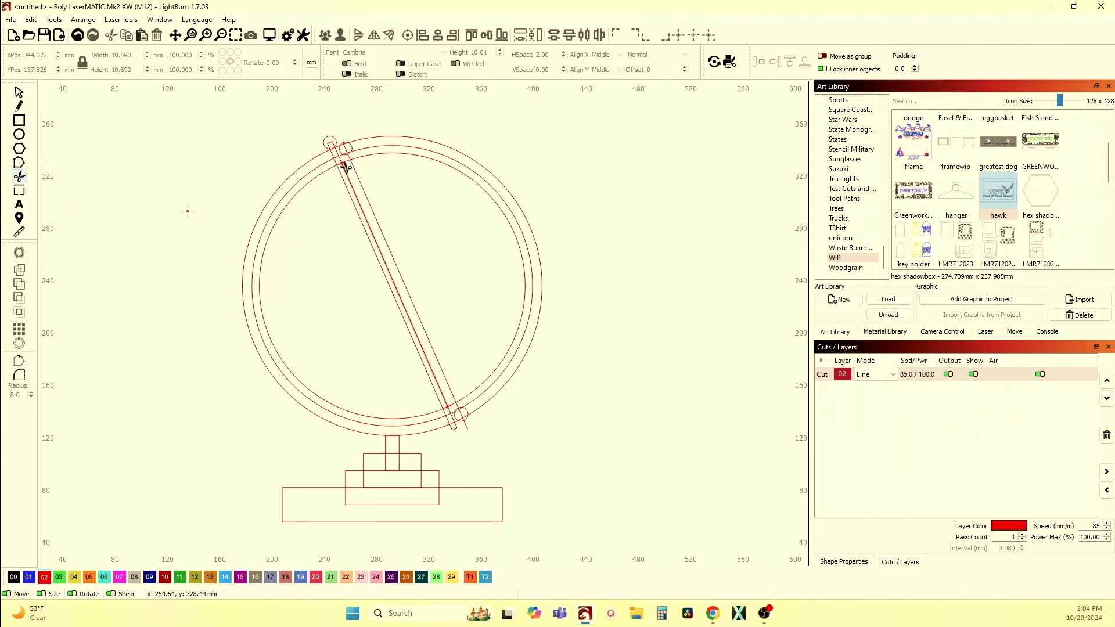
left_click(360, 220)
left_click(367, 224)
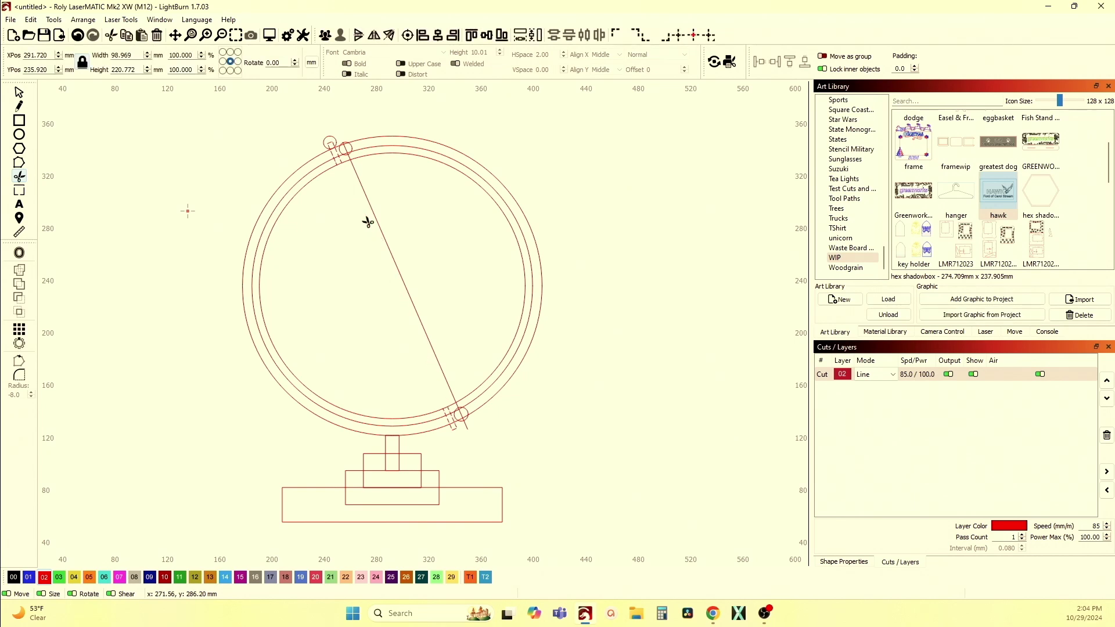
left_click(379, 218)
scroll(339, 148, "up", 3)
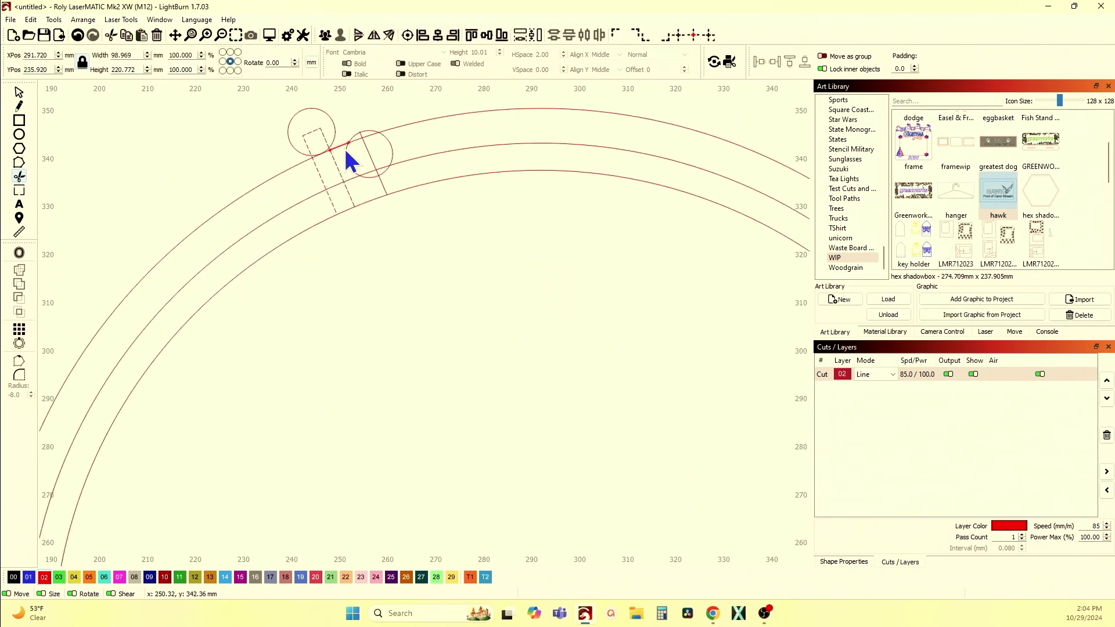
scroll(346, 159, "up", 2)
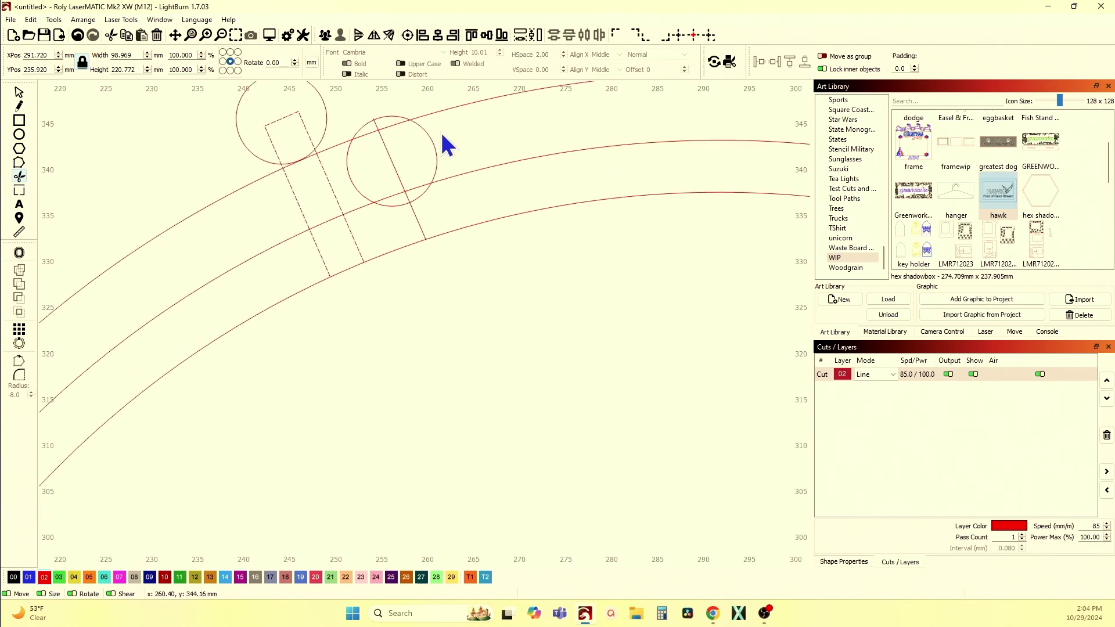
scroll(449, 143, "down", 2)
Trim the overlapping arc, line and bar pieces around the right and top circles.
left_click_drag(450, 142, 404, 232)
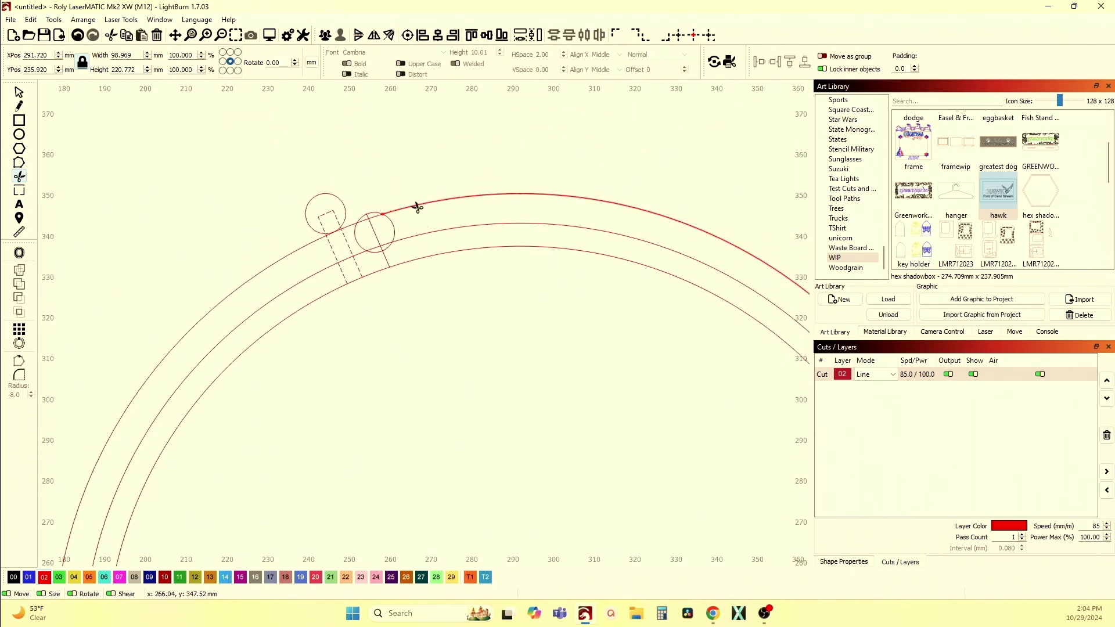
left_click(417, 208)
left_click(423, 232)
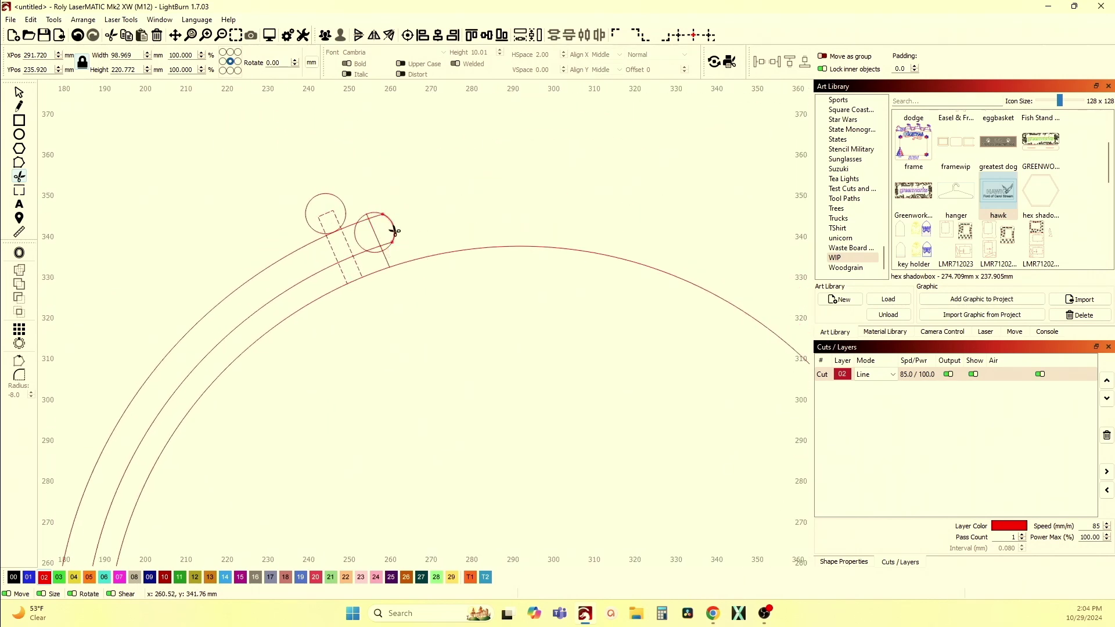
scroll(386, 242, "up", 1)
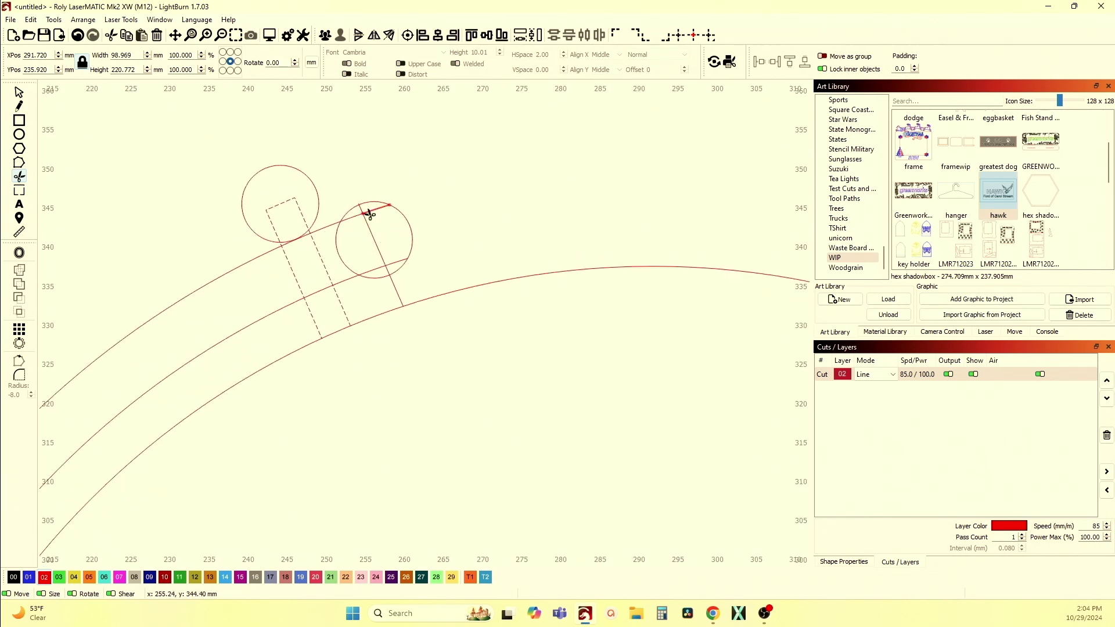
left_click(370, 213)
left_click(395, 265)
left_click(384, 263)
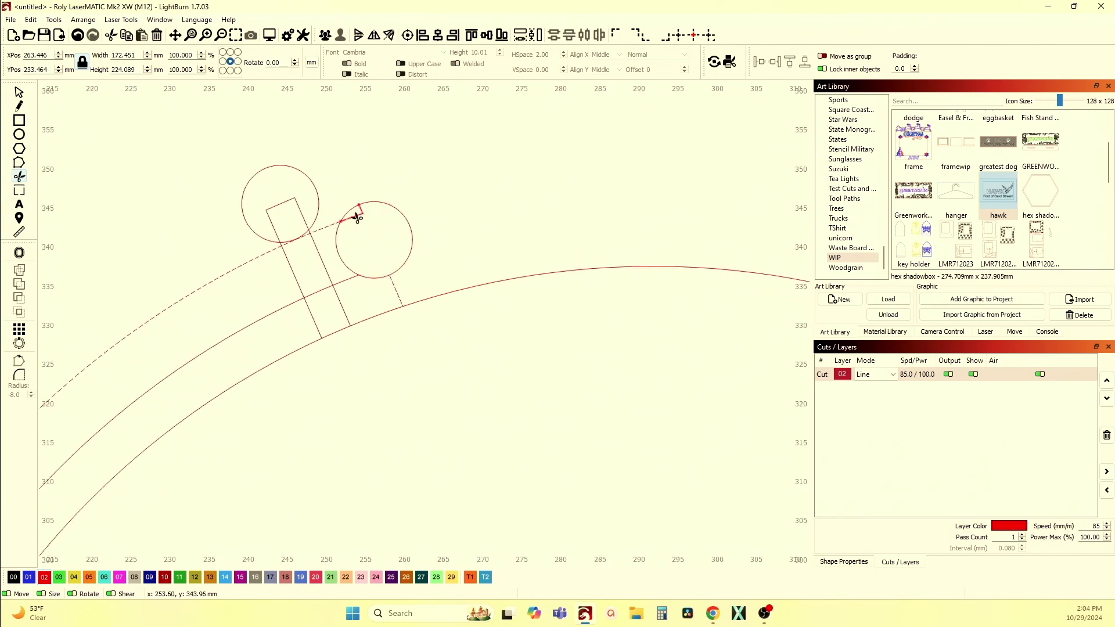
left_click(395, 291)
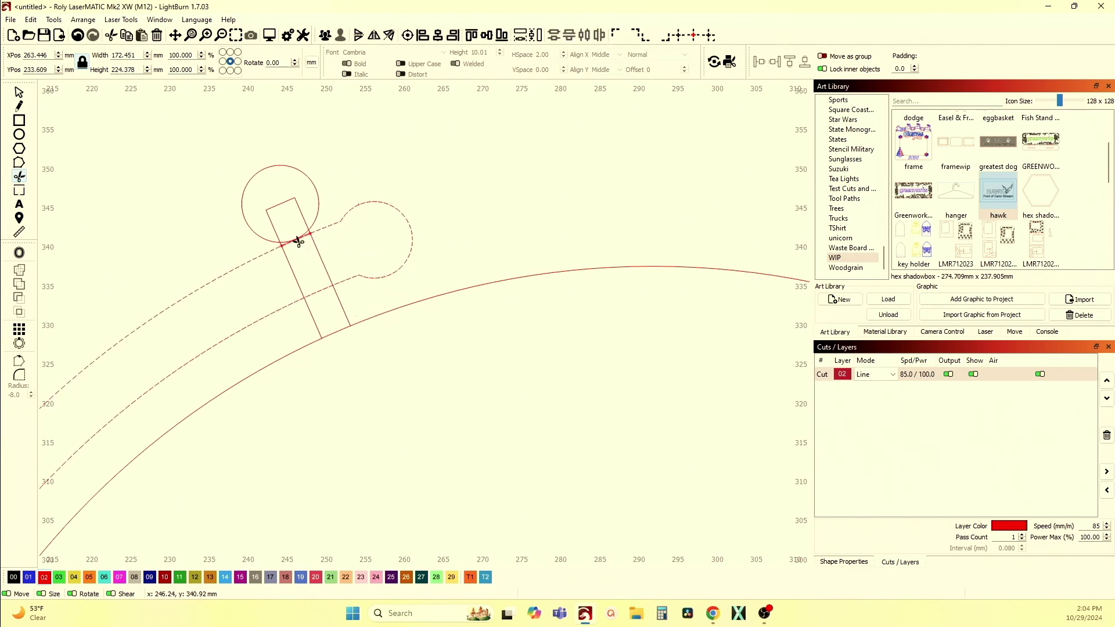
scroll(294, 239, "up", 2)
left_click(269, 229)
scroll(286, 257, "up", 2)
scroll(287, 261, "up", 3)
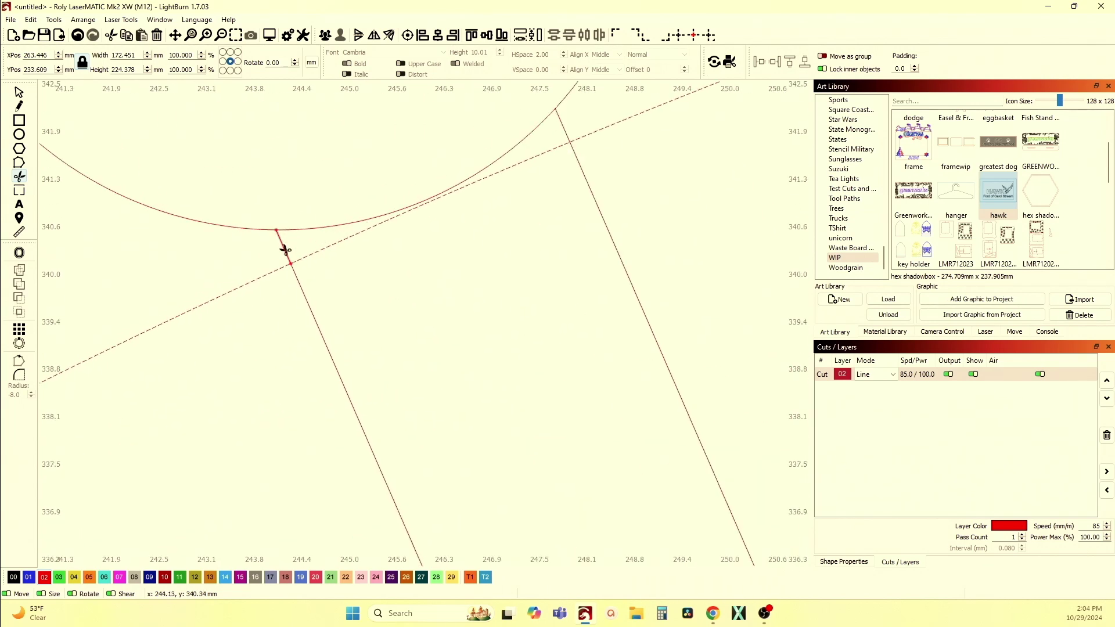
left_click(567, 135)
scroll(428, 187, "down", 2)
scroll(428, 192, "down", 2)
scroll(428, 198, "down", 2)
scroll(427, 231, "down", 2)
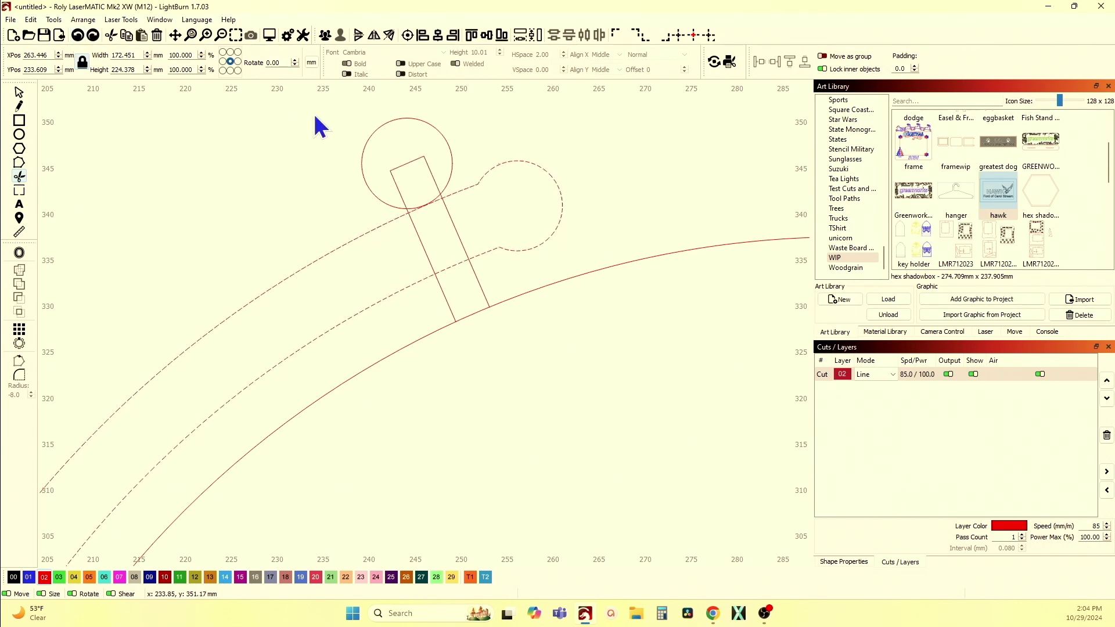
scroll(427, 225, "up", 2)
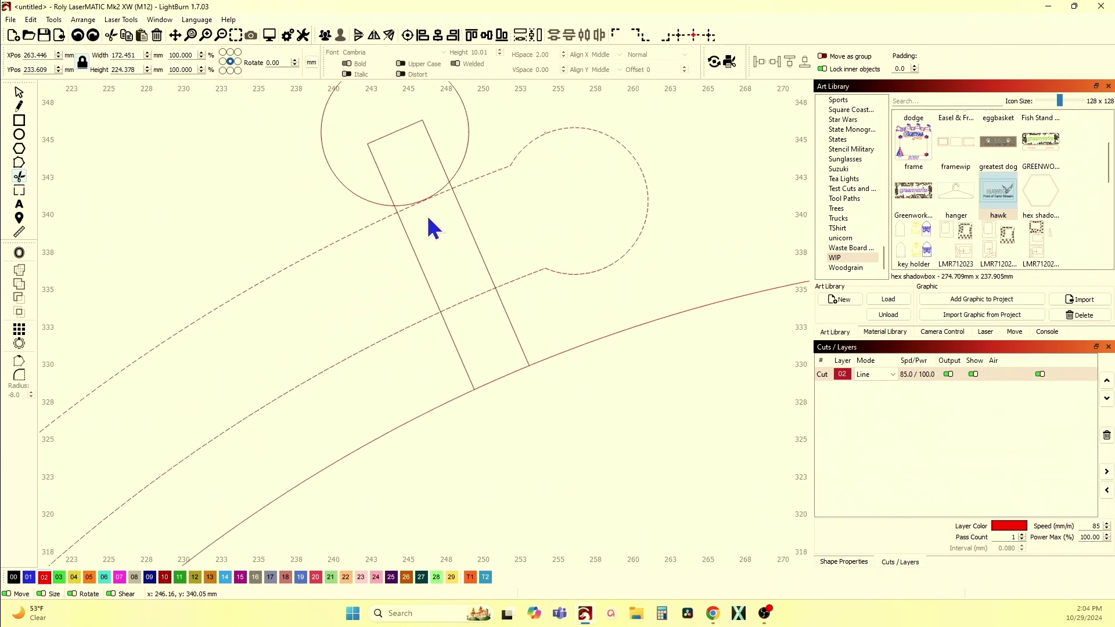
Nudge the left circle up and left so its lower edge meets the bar's upper corner.
left_click(19, 93)
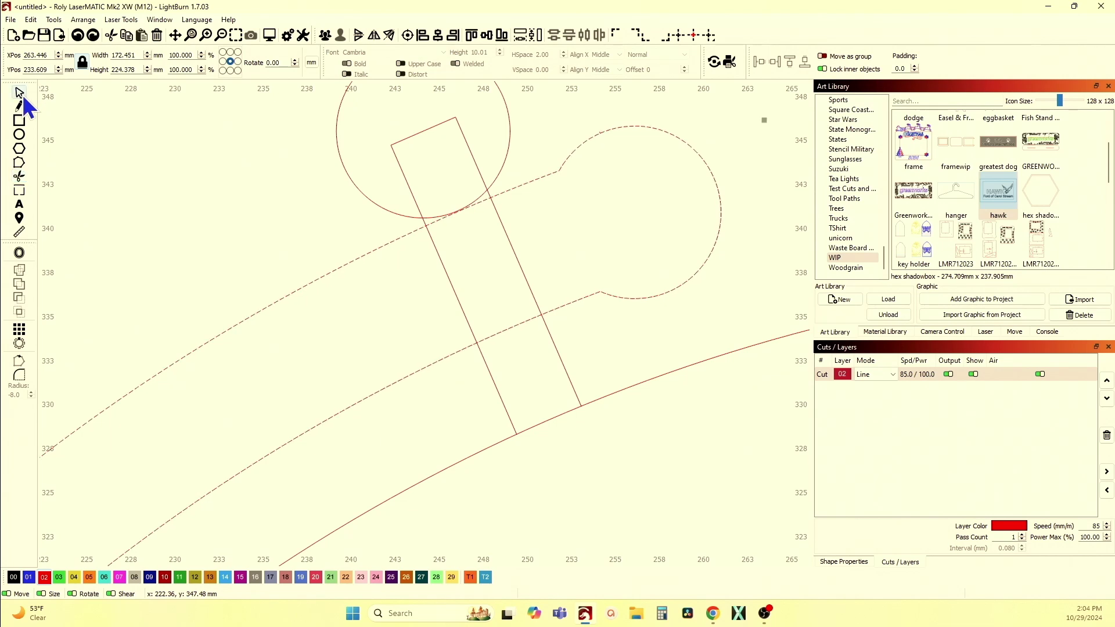
left_click(368, 204)
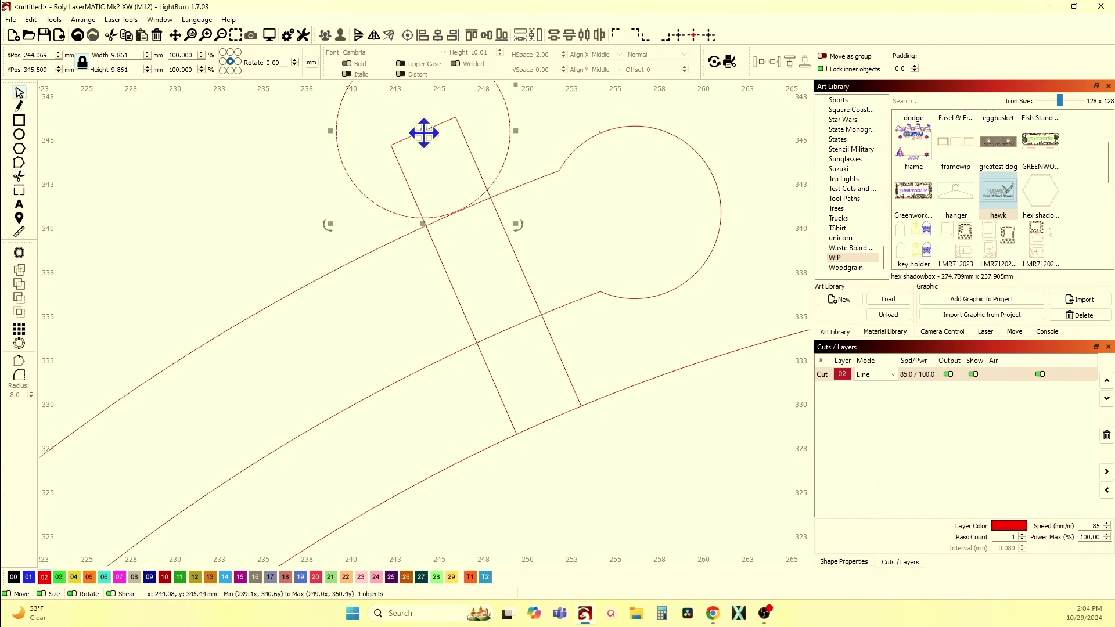
left_click_drag(423, 133, 424, 136)
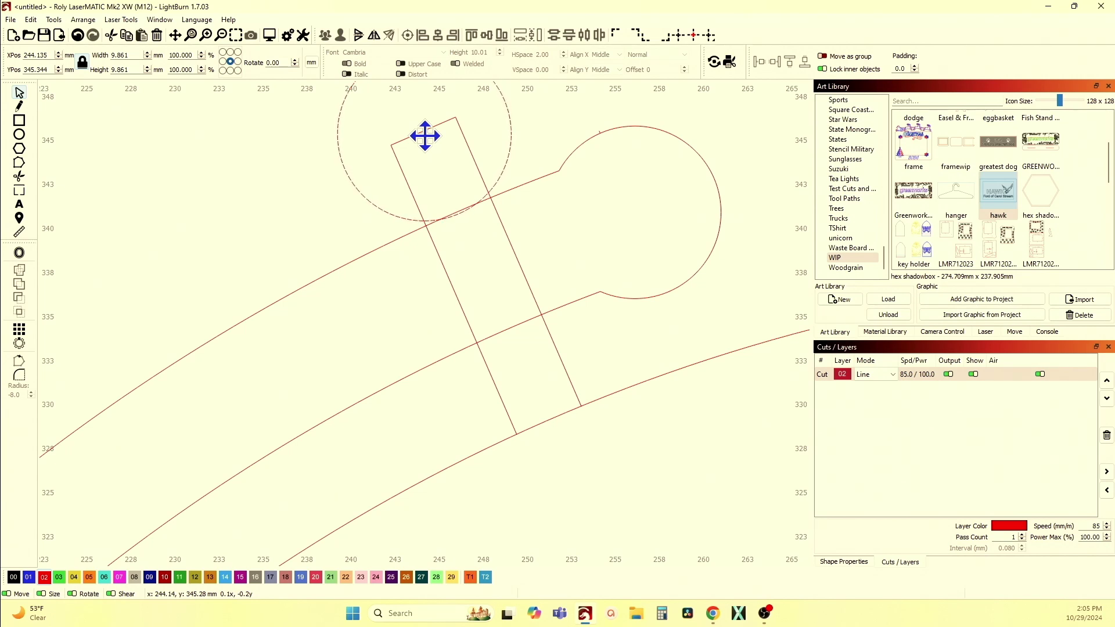
left_click_drag(424, 135, 421, 127)
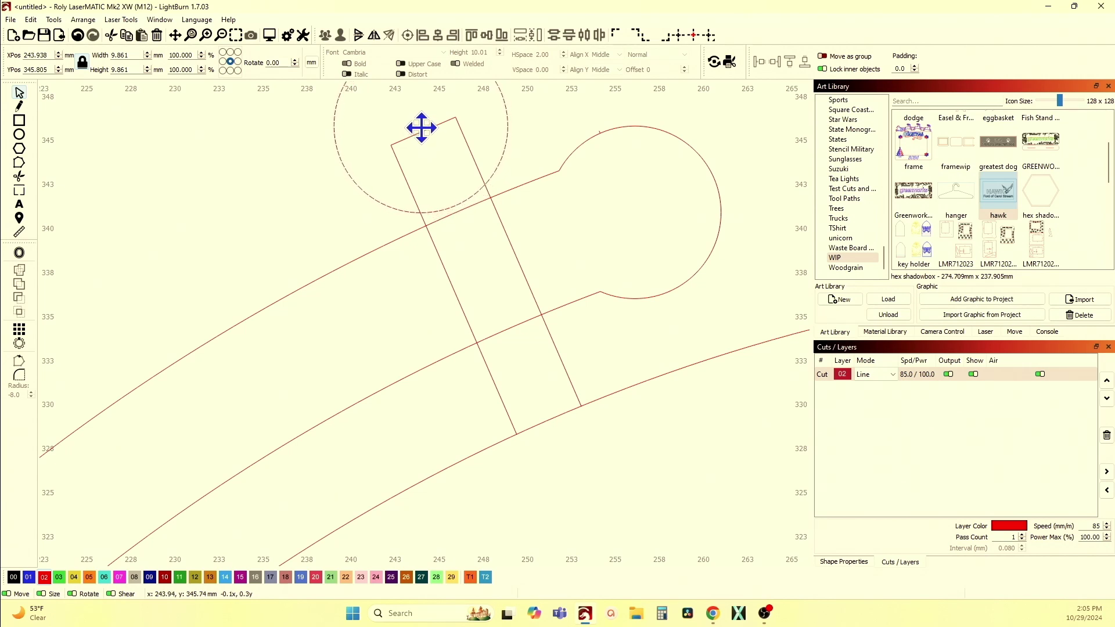
left_click_drag(420, 128, 421, 125)
scroll(419, 212, "down", 1)
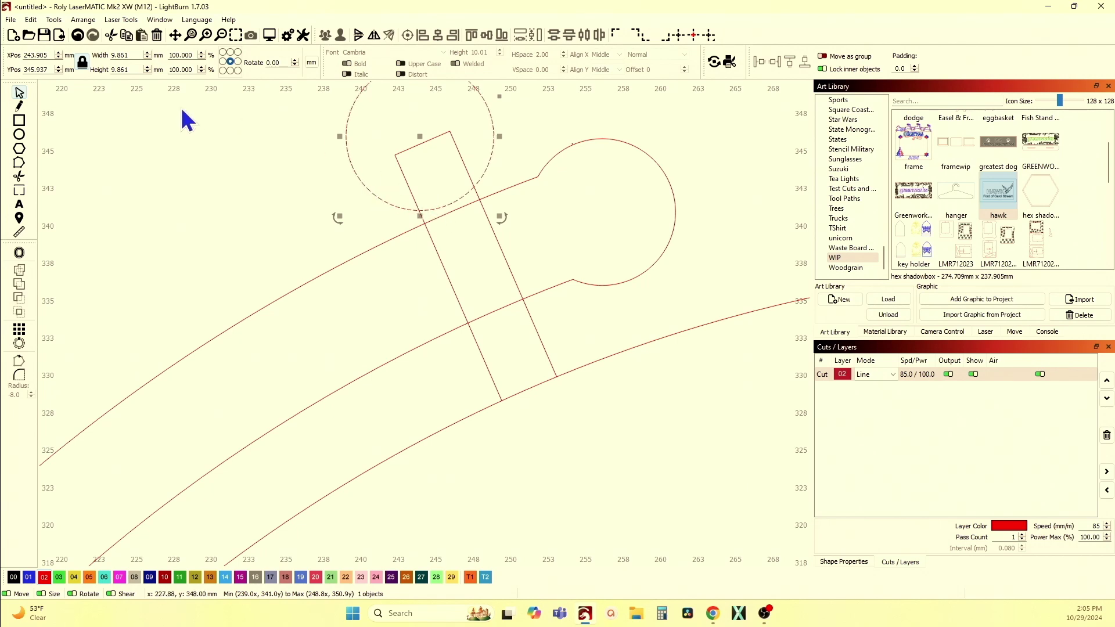
Trim the bar top, circle arc, curve pieces between bar lines, and stray bar edges.
left_click(19, 176)
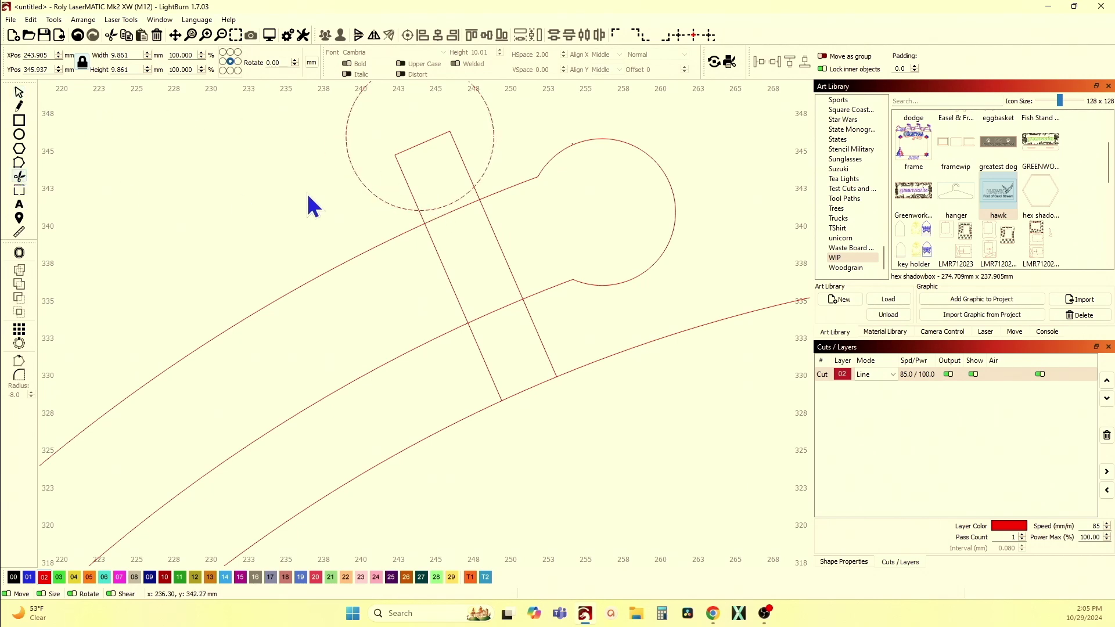
left_click(411, 191)
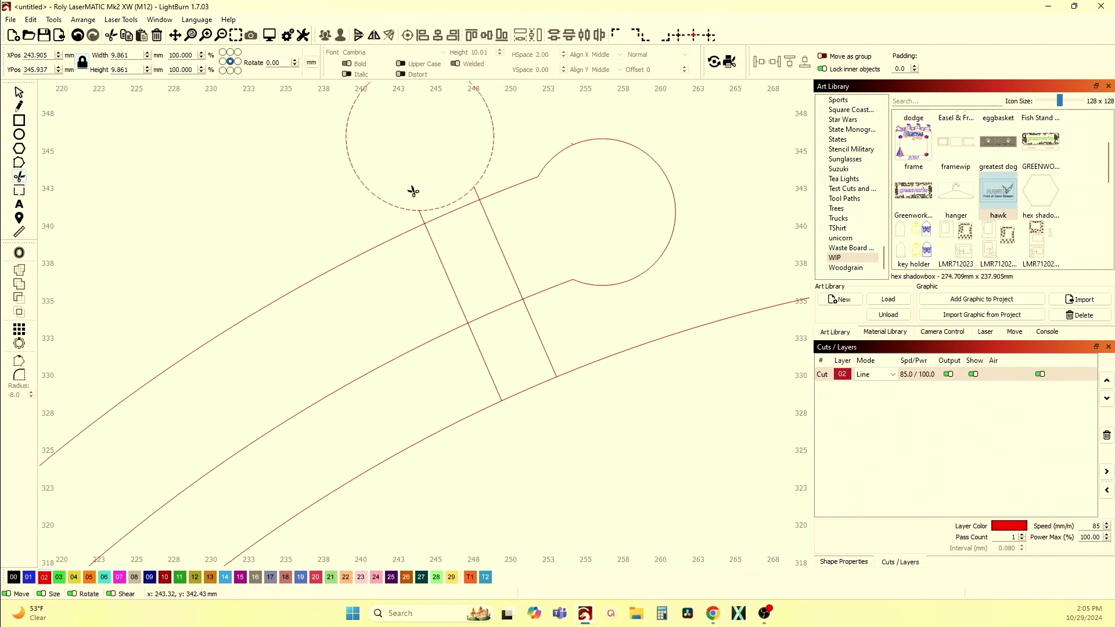
left_click(448, 207)
scroll(386, 256, "down", 2)
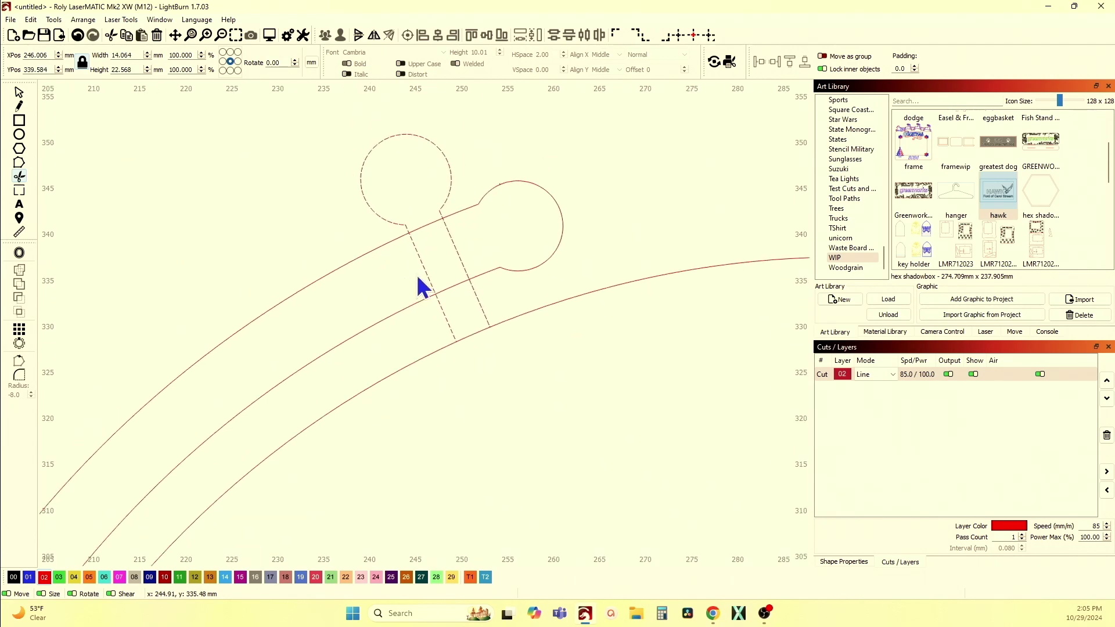
left_click(427, 227)
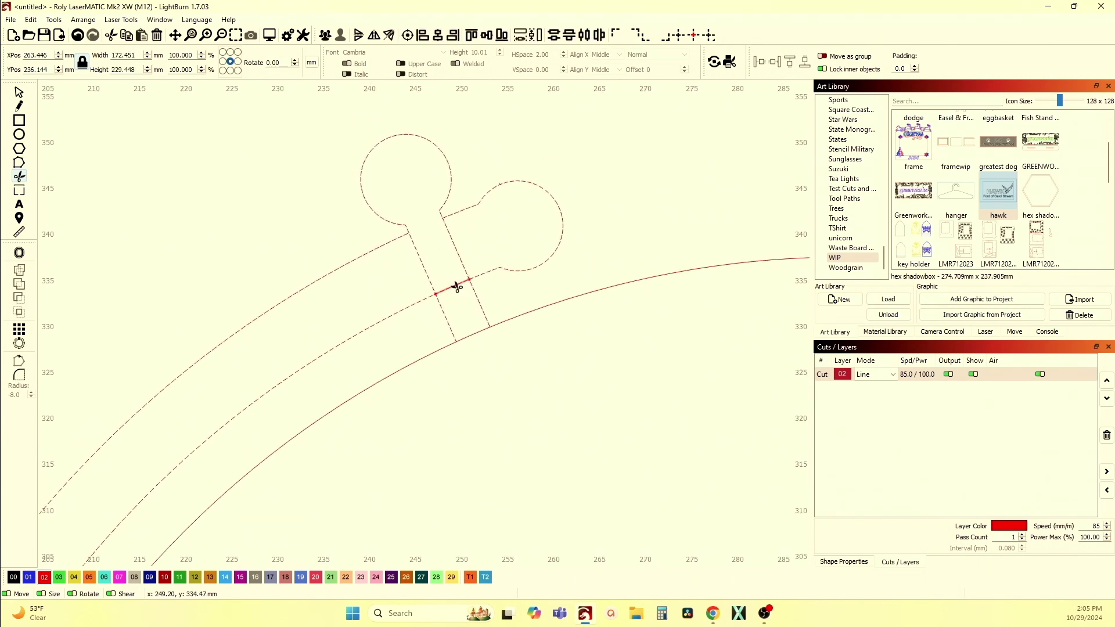
left_click(456, 287)
left_click(464, 265)
left_click(425, 266)
scroll(428, 279, "down", 1)
scroll(436, 259, "down", 1)
scroll(387, 214, "down", 1)
scroll(387, 213, "up", 2)
left_click_drag(391, 144, 410, 305)
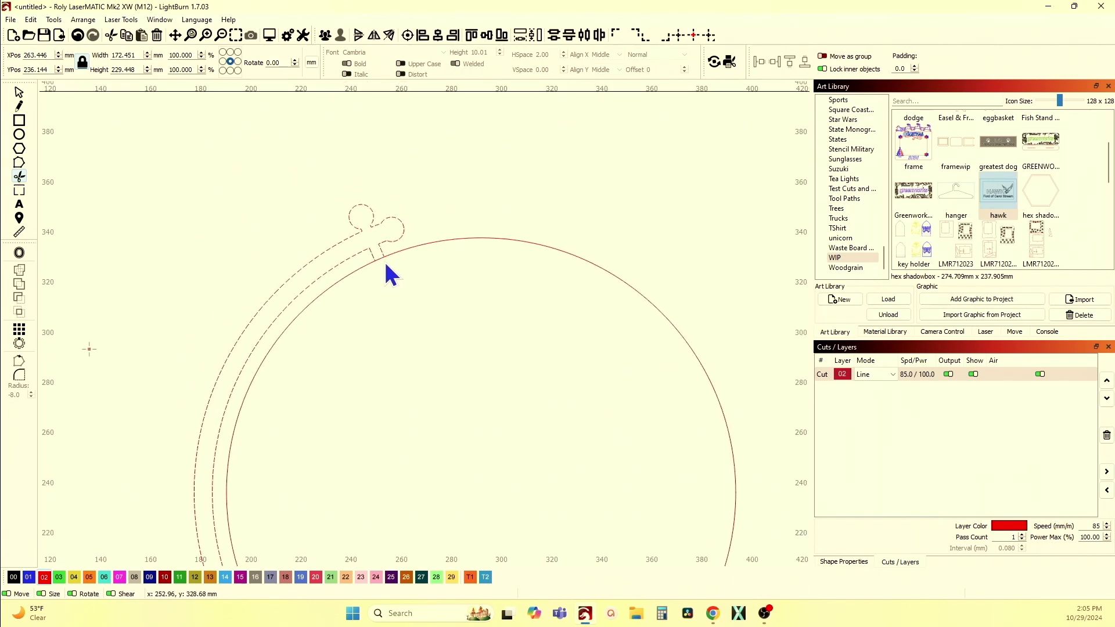
scroll(385, 263, "up", 2)
scroll(381, 259, "down", 1)
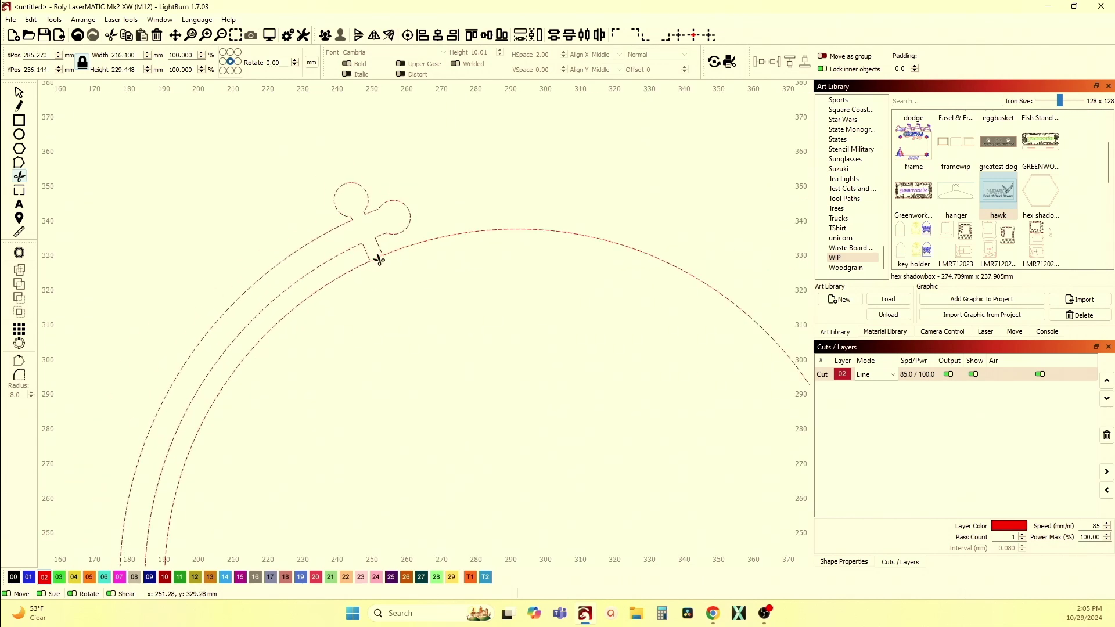
scroll(378, 256, "down", 1)
scroll(386, 294, "down", 3)
scroll(424, 377, "up", 2)
scroll(410, 369, "up", 2)
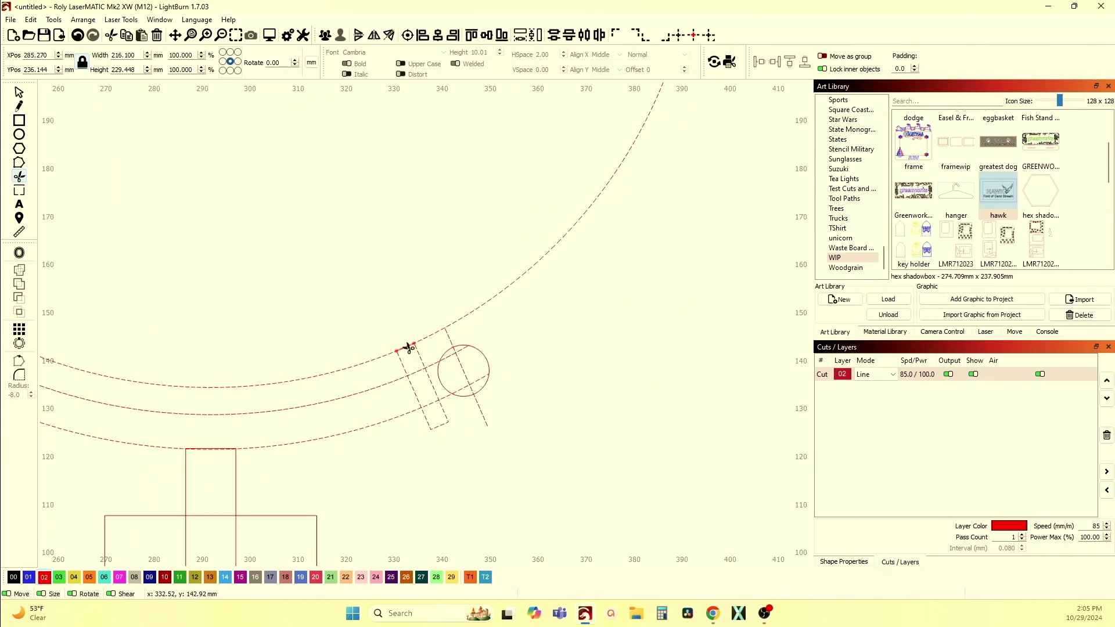
Trim the top, middle and bottom arc pieces and the short left edge inside the tab.
left_click(408, 348)
left_click(418, 375)
left_click(429, 407)
left_click(433, 388)
left_click(449, 359)
scroll(445, 356, "up", 3)
scroll(456, 362, "up", 2)
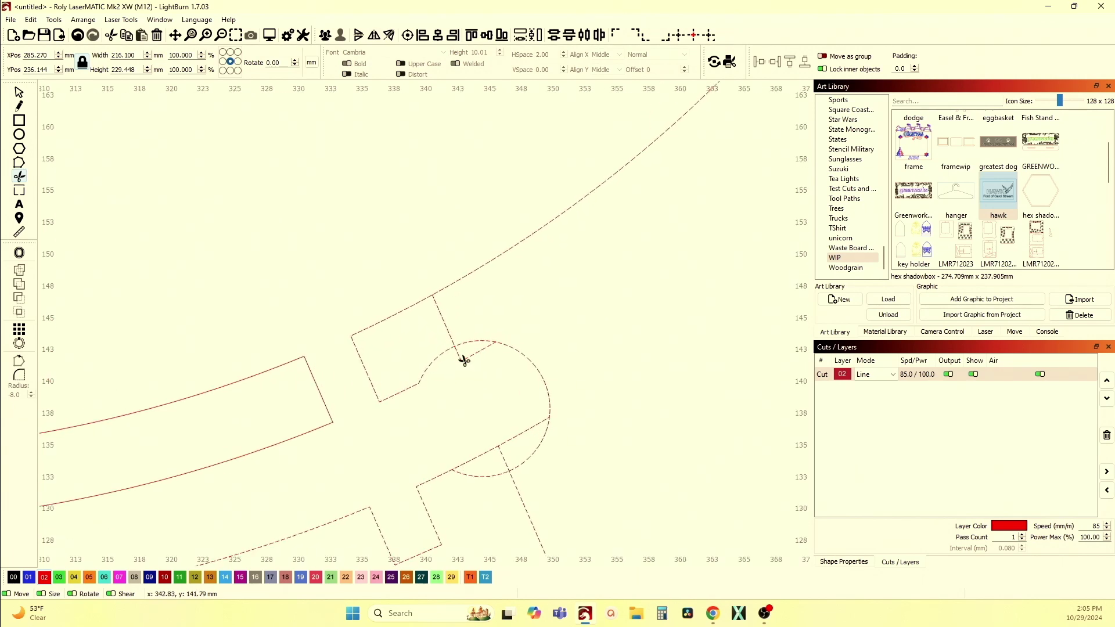
Trim the diagonal line inside the small circle and the tab's leftover right-edge pieces.
left_click(517, 438)
left_click(508, 460)
left_click(525, 507)
scroll(520, 514, "down", 2)
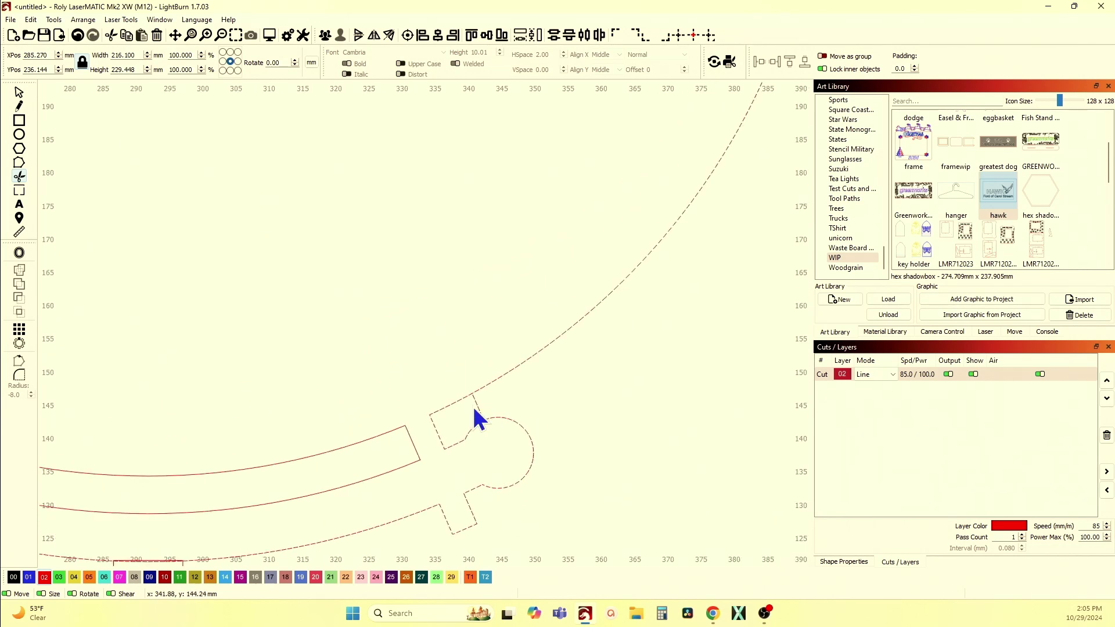
scroll(475, 423, "down", 2)
scroll(517, 362, "down", 2)
scroll(512, 361, "down", 2)
scroll(481, 323, "down", 1)
scroll(436, 428, "down", 1)
scroll(468, 495, "up", 1)
scroll(451, 401, "up", 2)
scroll(466, 296, "up", 2)
scroll(477, 301, "up", 3)
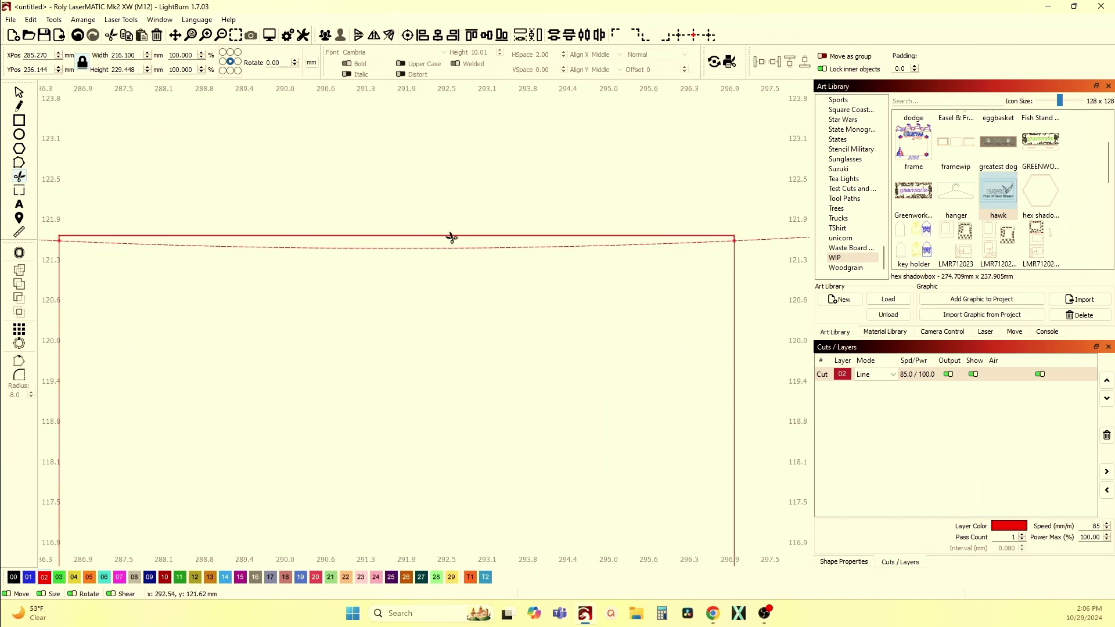
scroll(451, 240, "down", 1)
Trim the upper stand rectangle's top edge, inner vertical lines and inner horizontal lines.
left_click(409, 245)
scroll(408, 253, "down", 1)
scroll(406, 269, "down", 1)
scroll(411, 279, "down", 1)
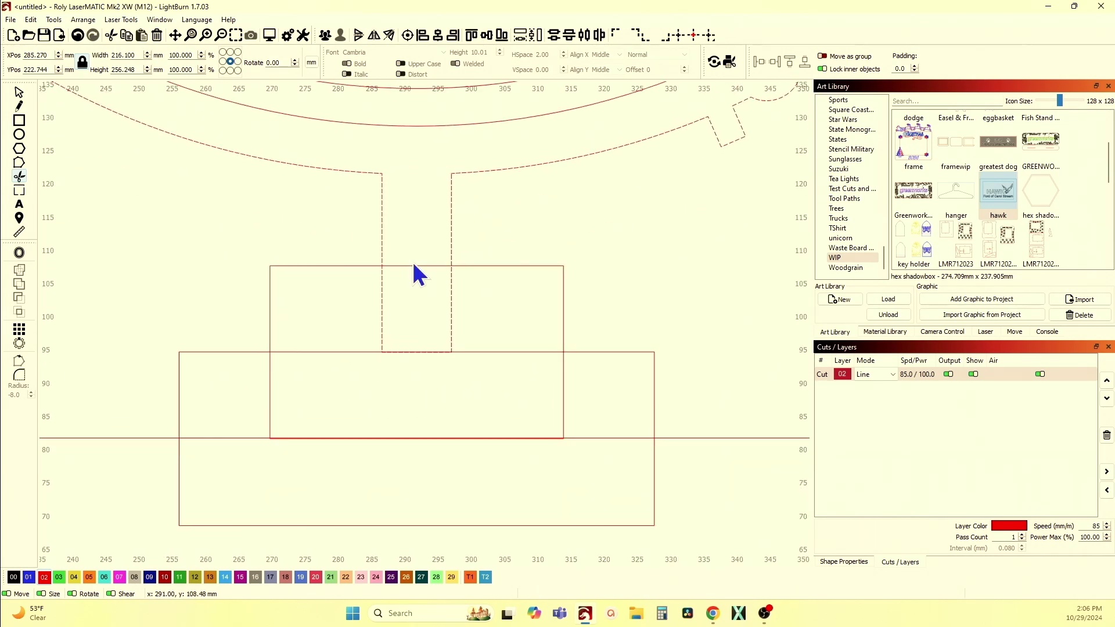
left_click(415, 268)
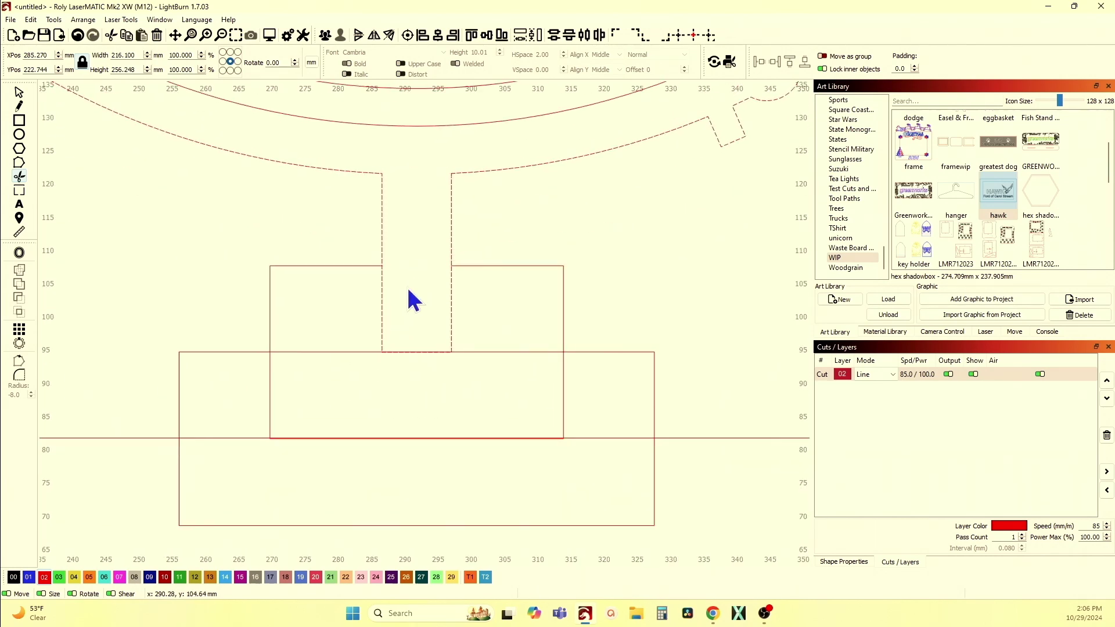
left_click(381, 316)
left_click(451, 316)
left_click(434, 352)
left_click(392, 352)
scroll(380, 381, "down", 2)
scroll(380, 381, "down", 1)
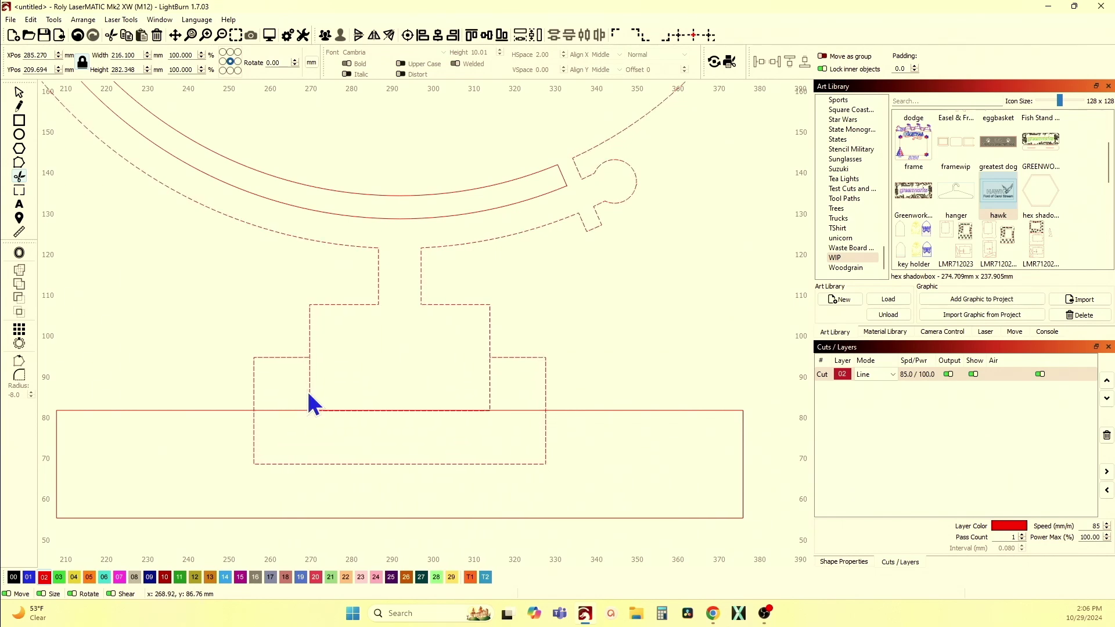
Trim the base's overlapping vertical, crossing horizontal, L-shaped piece and inner bottom edge.
left_click(310, 389)
left_click(334, 411)
left_click(492, 388)
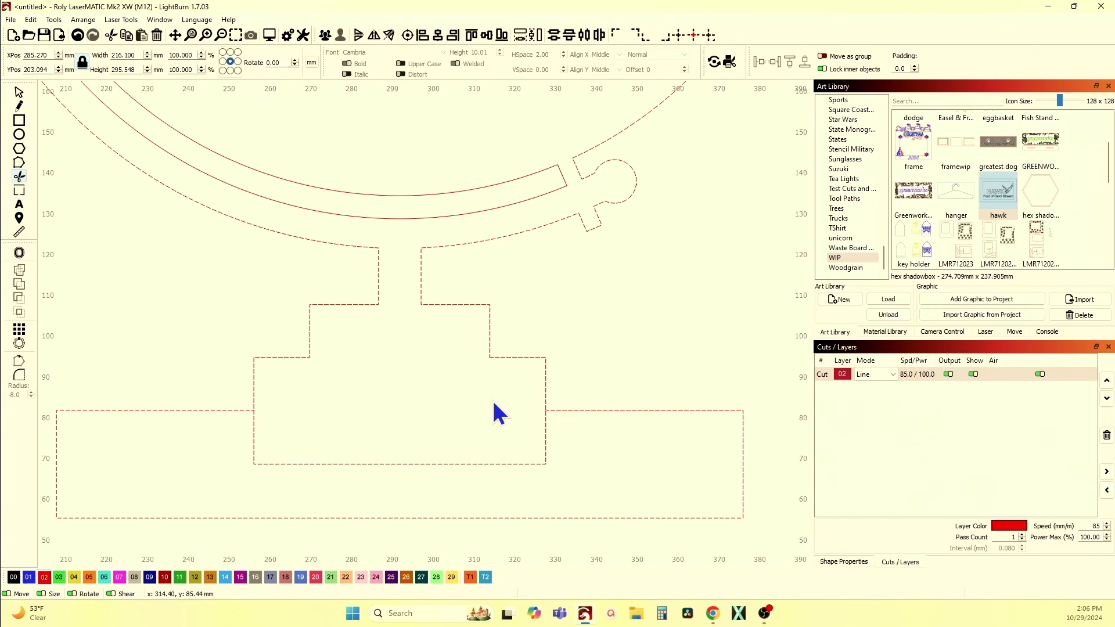
left_click(366, 464)
scroll(369, 466, "down", 1)
scroll(369, 466, "down", 4)
scroll(368, 467, "down", 1)
scroll(257, 425, "down", 2)
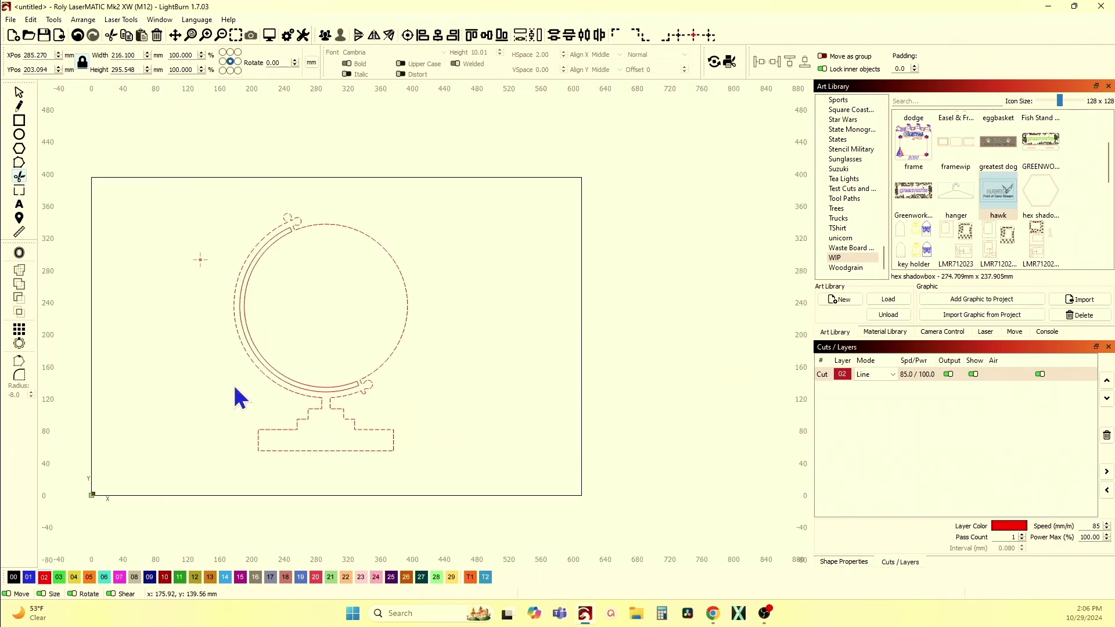
left_click(19, 92)
left_click(225, 281)
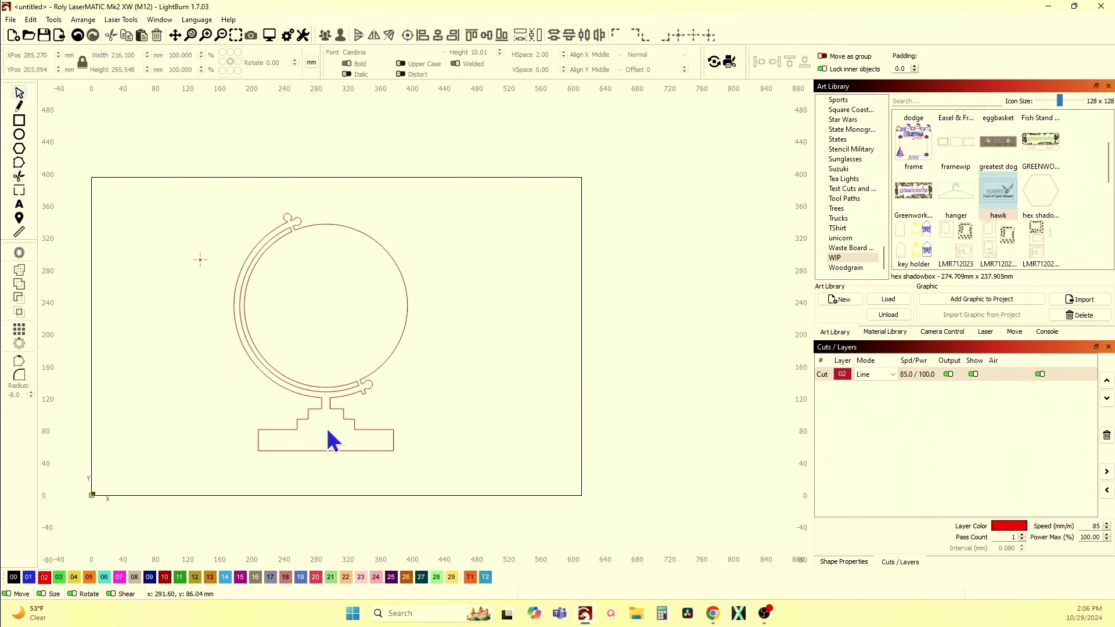
scroll(320, 447, "up", 1)
scroll(320, 449, "up", 2)
scroll(346, 436, "up", 3)
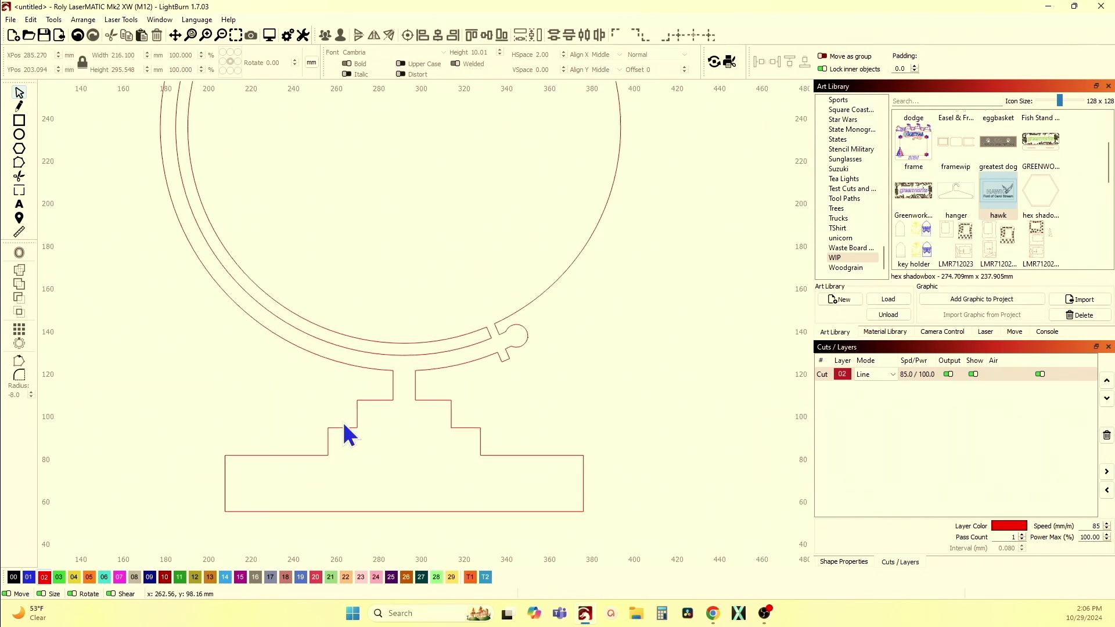
scroll(356, 419, "up", 2)
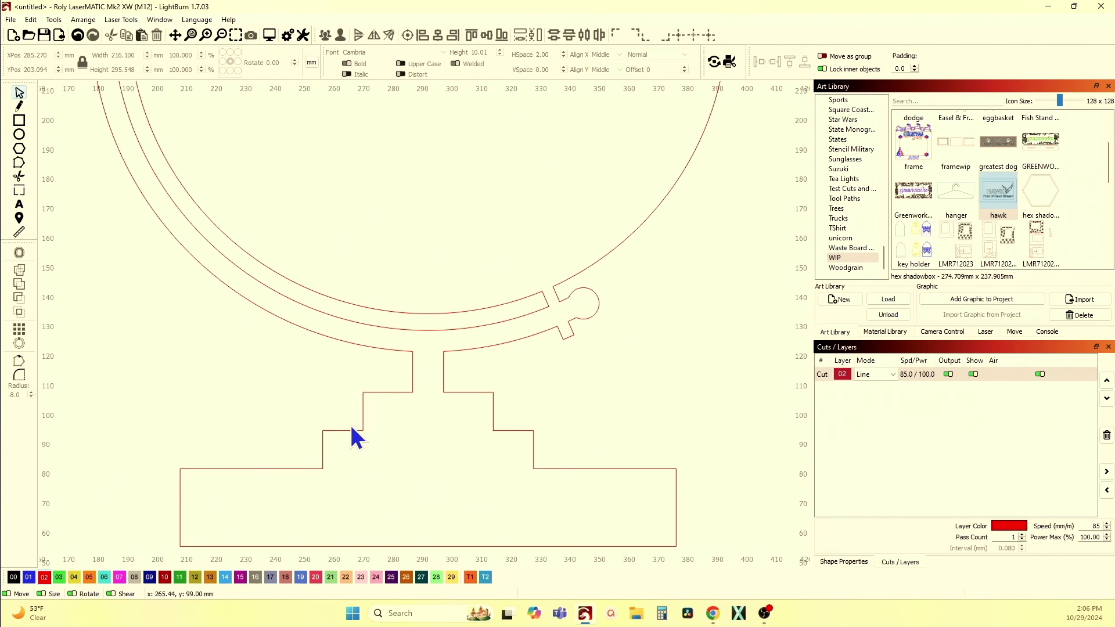
Measure the globe outline to confirm it is closed, reading a 12.96 mm step segment.
left_click(18, 232)
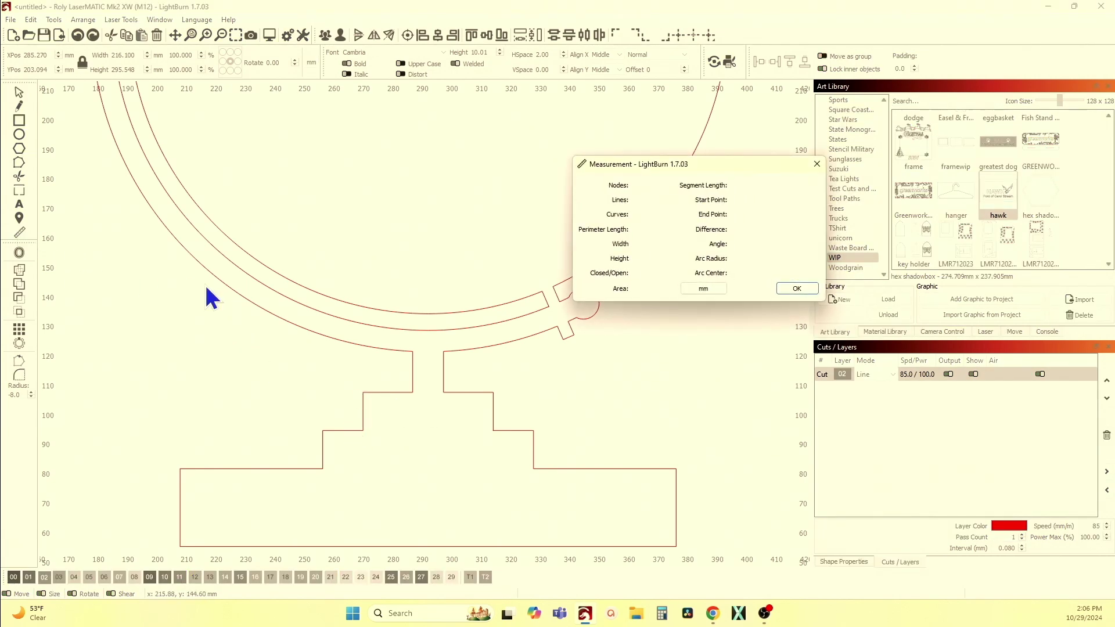
left_click(364, 418)
scroll(369, 428, "up", 3)
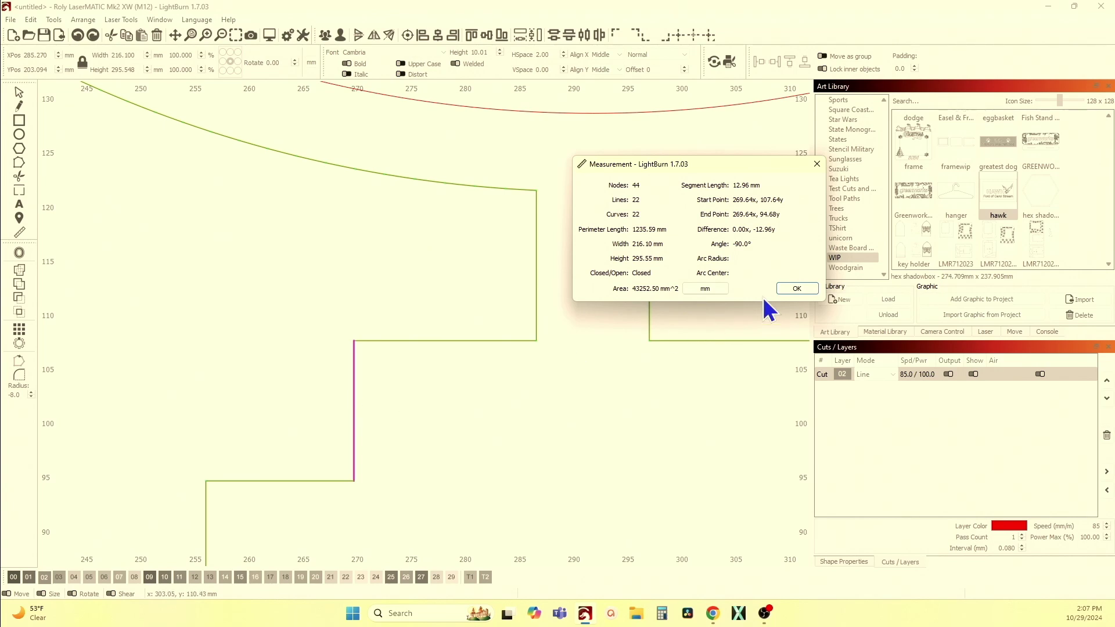
left_click(785, 292)
left_click(20, 375)
type("12.96")
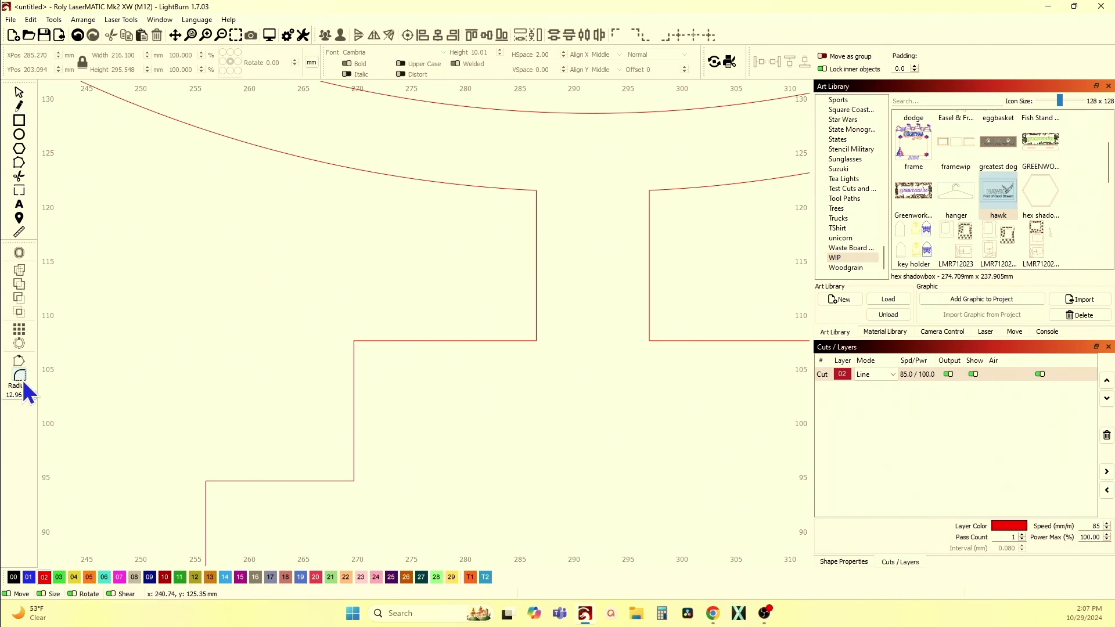
Restore the stand outline with undo after deleting it by accident twice.
left_click(355, 398)
left_click(354, 340)
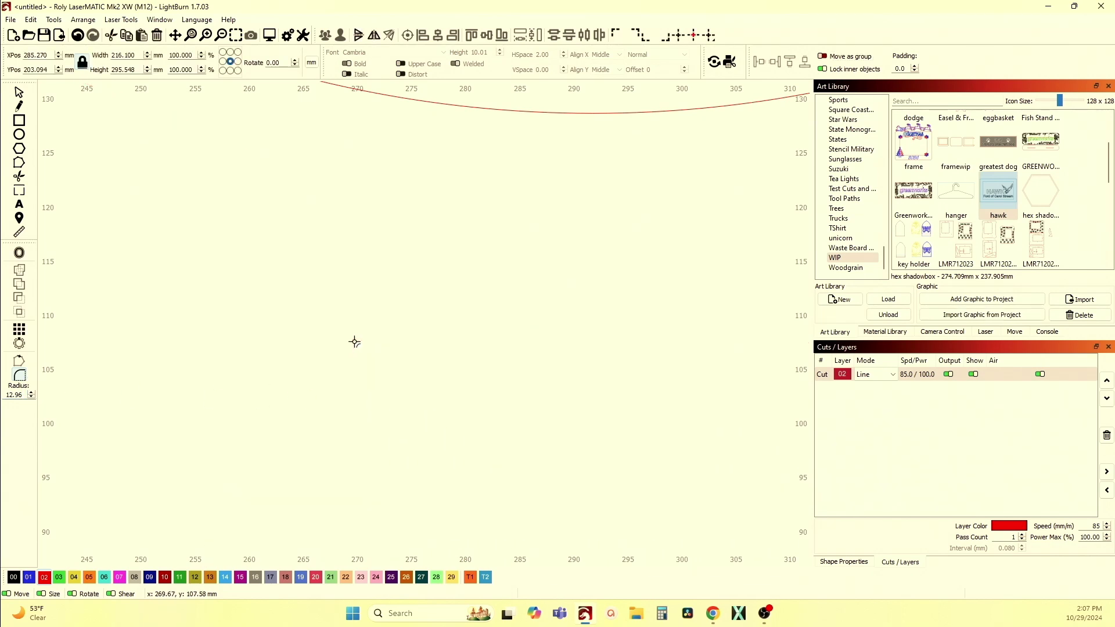
scroll(354, 342, "down", 5)
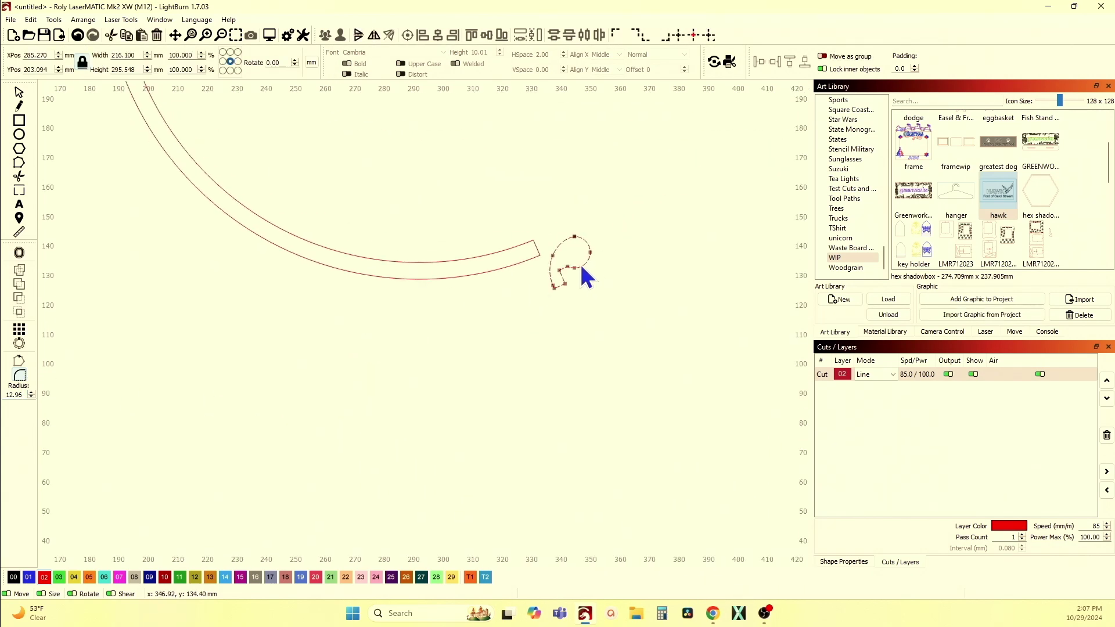
scroll(571, 271, "down", 3)
scroll(551, 292, "down", 3)
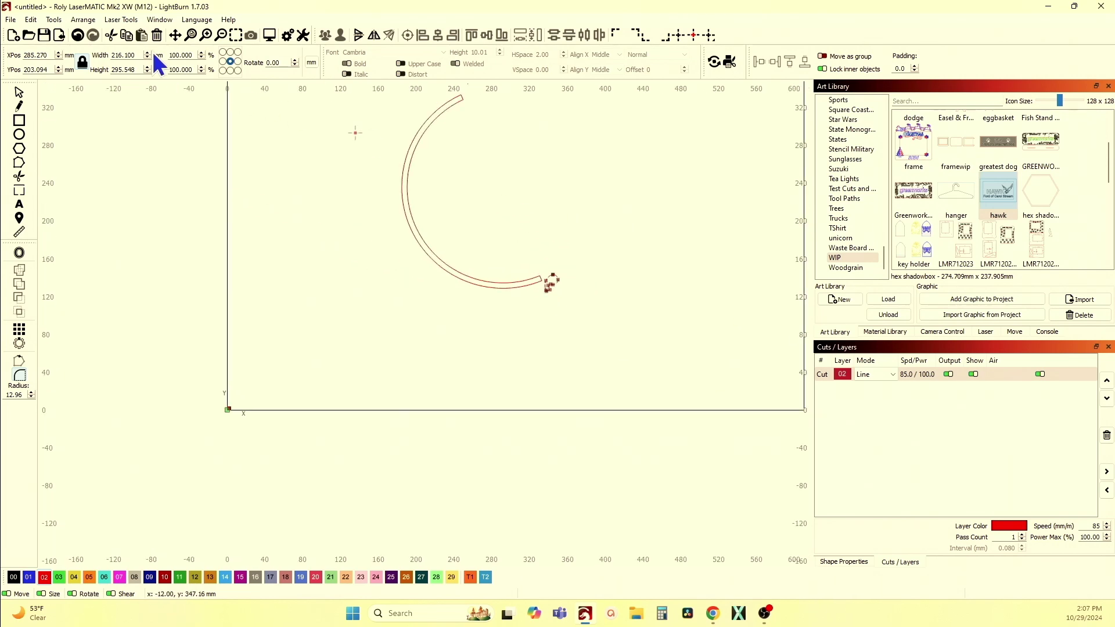
left_click(77, 36)
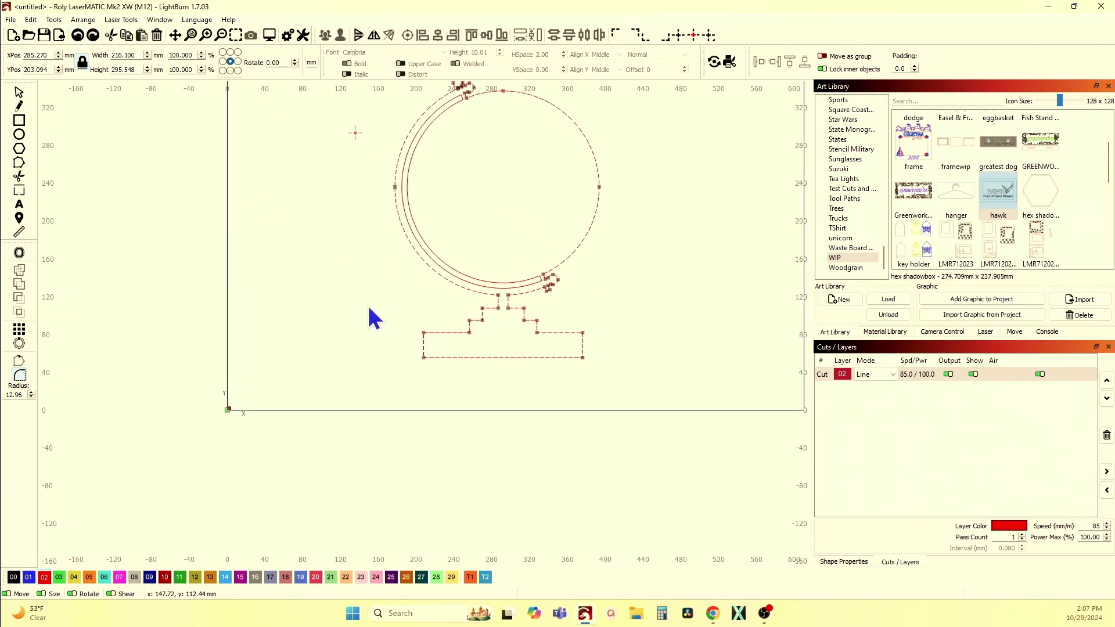
scroll(521, 340, "up", 2)
scroll(486, 406, "up", 2)
scroll(438, 326, "up", 2)
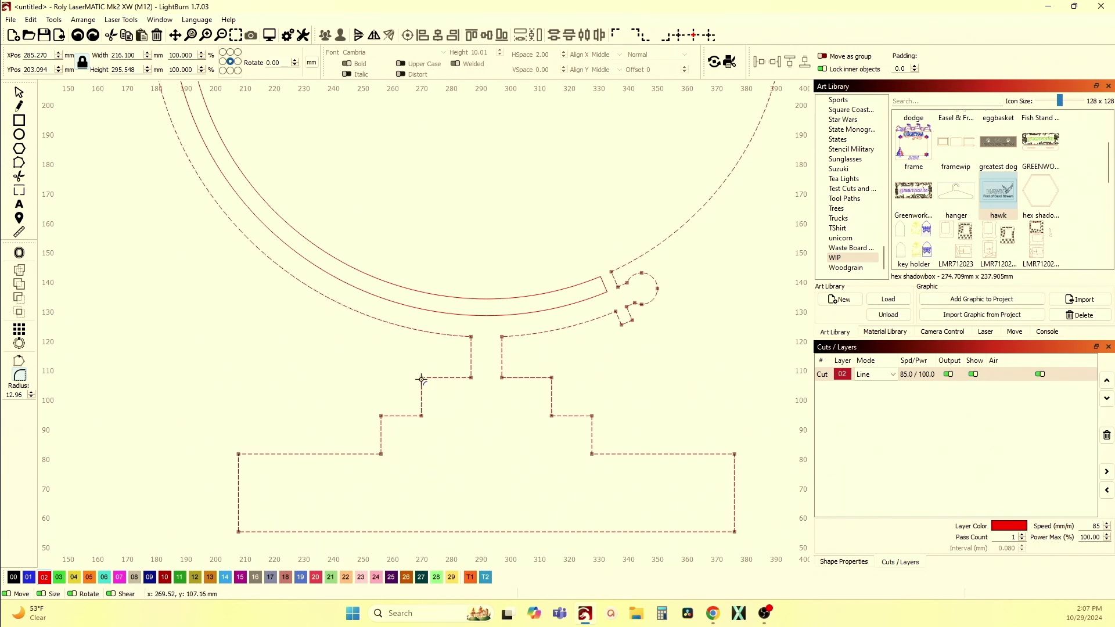
key("Delete")
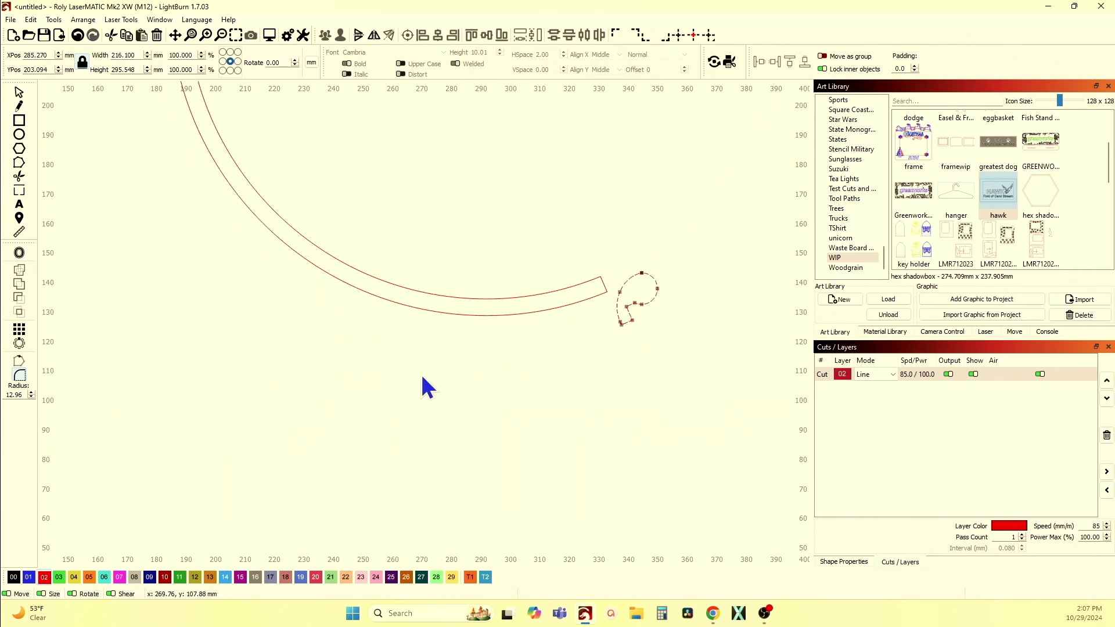
left_click(77, 36)
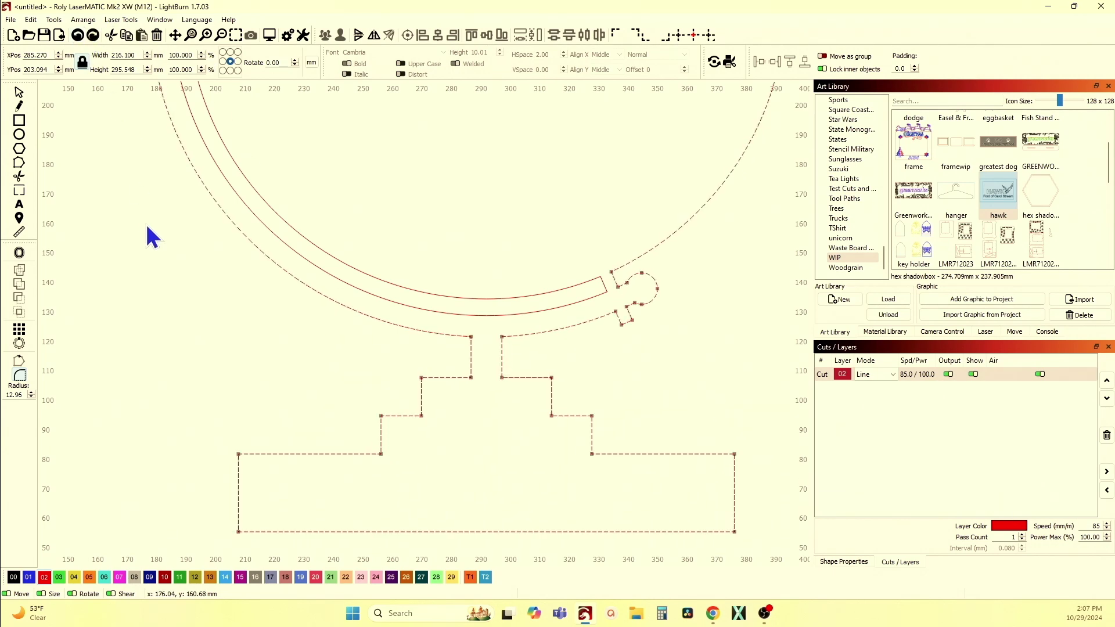
scroll(171, 341, "down", 2)
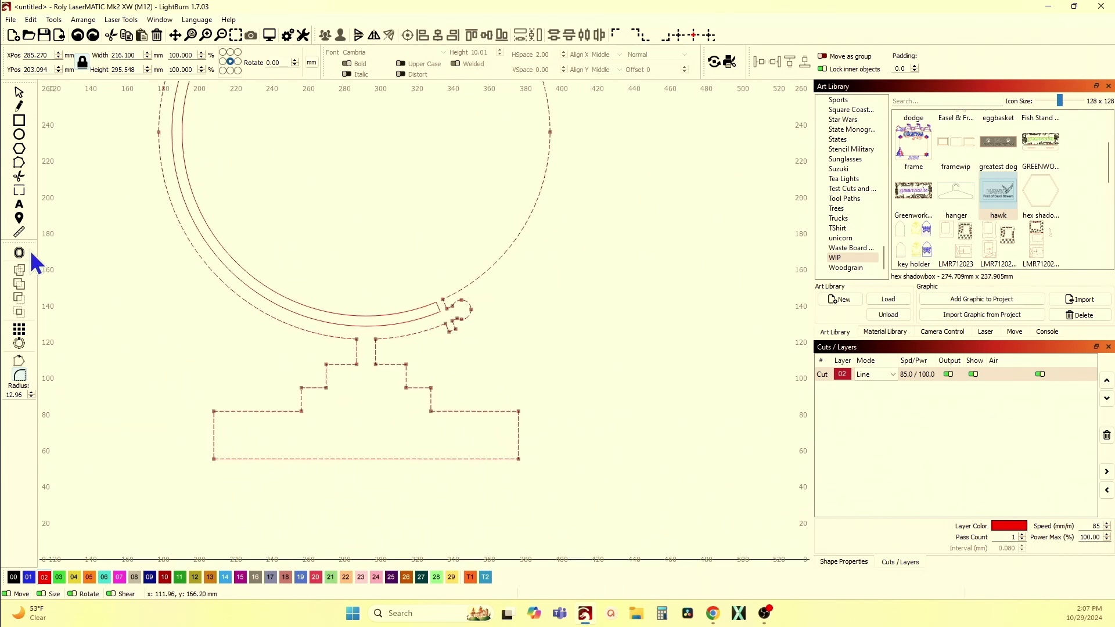
Set the corner radius to 12.90 and fillet the left neck corner.
double_click(20, 395)
type("10")
scroll(329, 368, "up", 2)
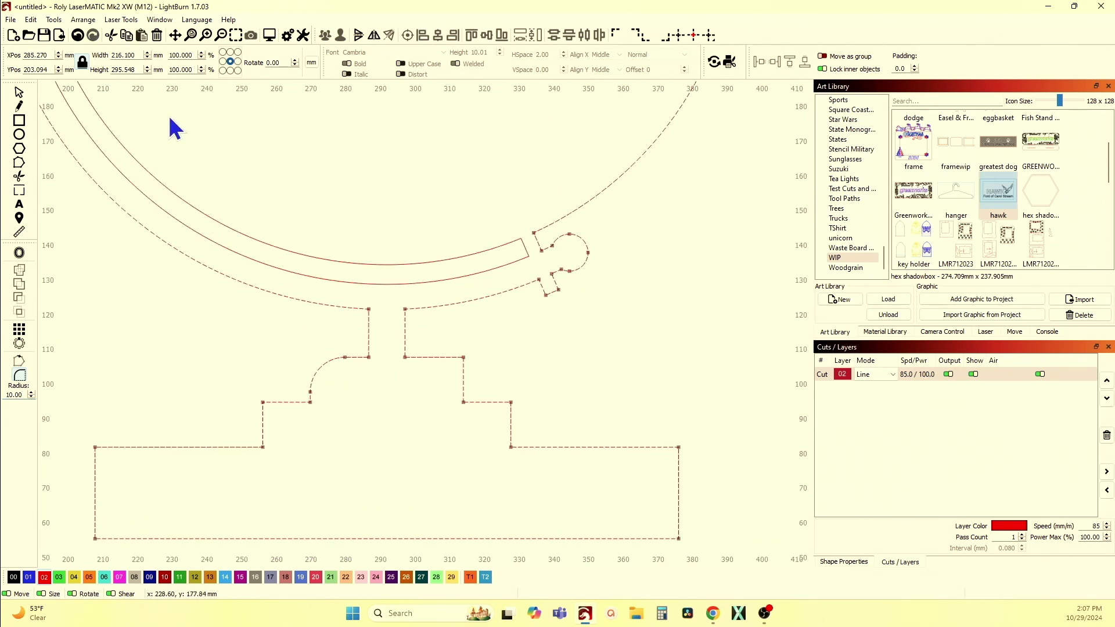
left_click(79, 37)
left_click(310, 358)
Round the left outer step corner, checking measurements before and after (26.40 mm base, 13.20 mm radius).
left_click(21, 231)
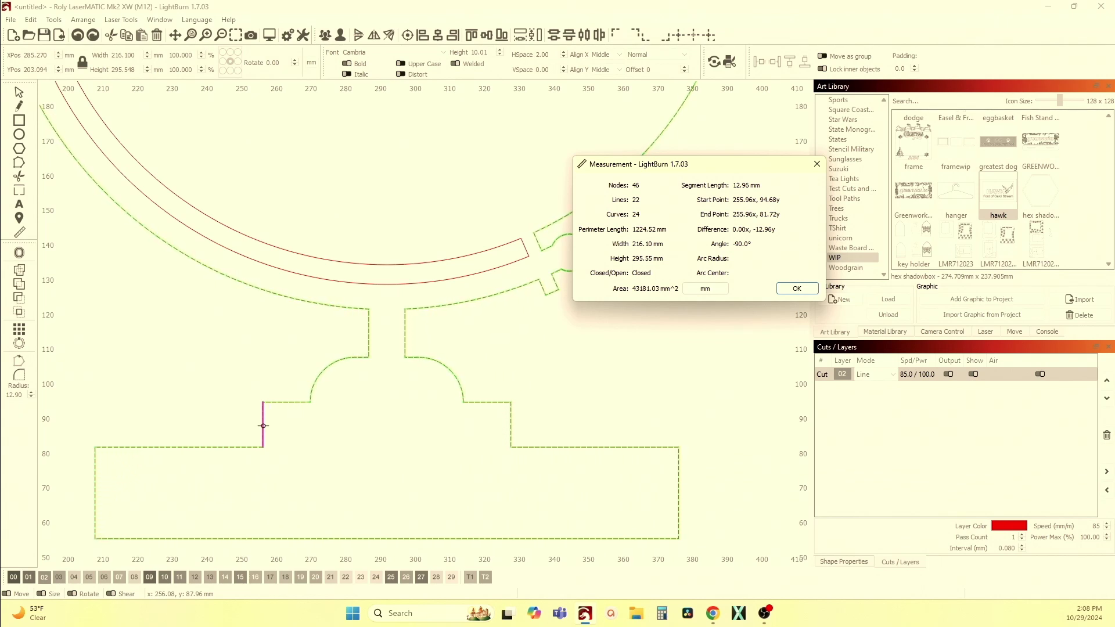
left_click(797, 289)
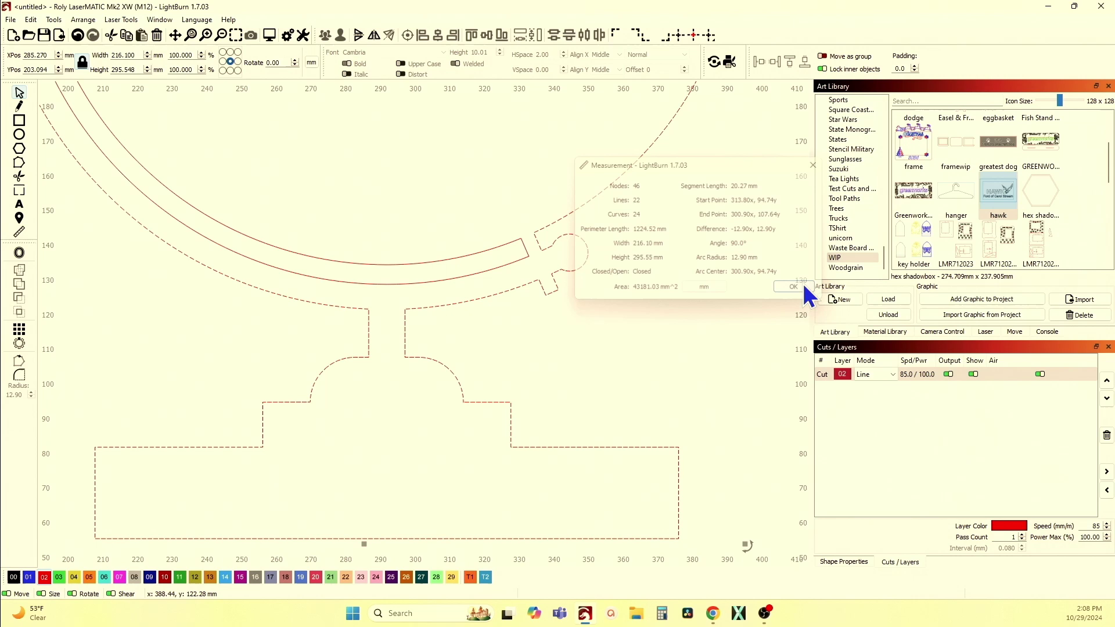
left_click(20, 375)
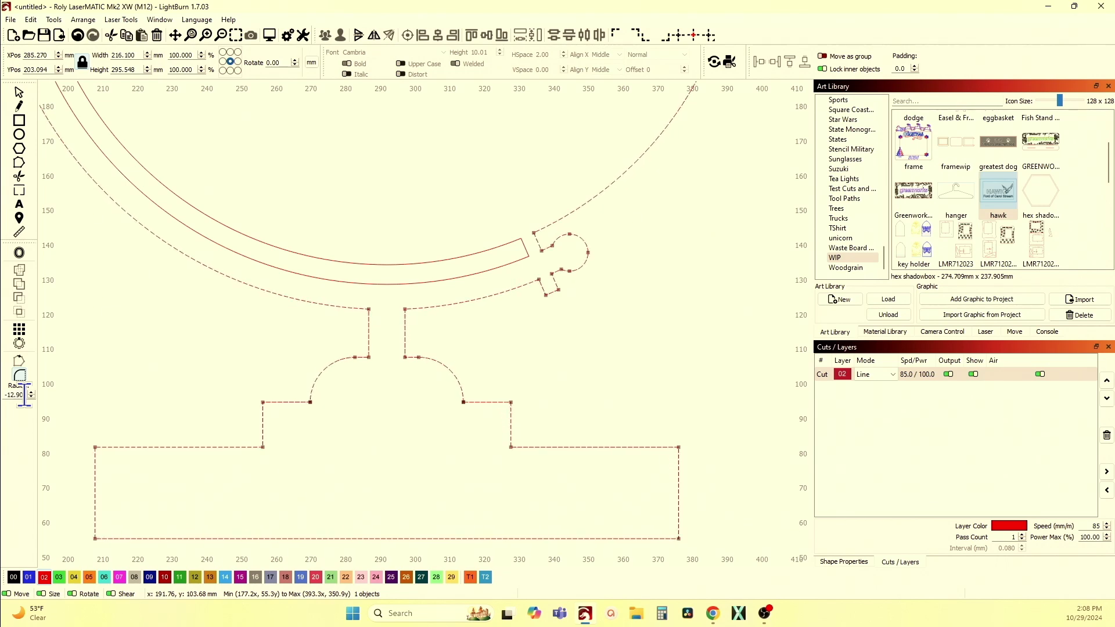
left_click(263, 403)
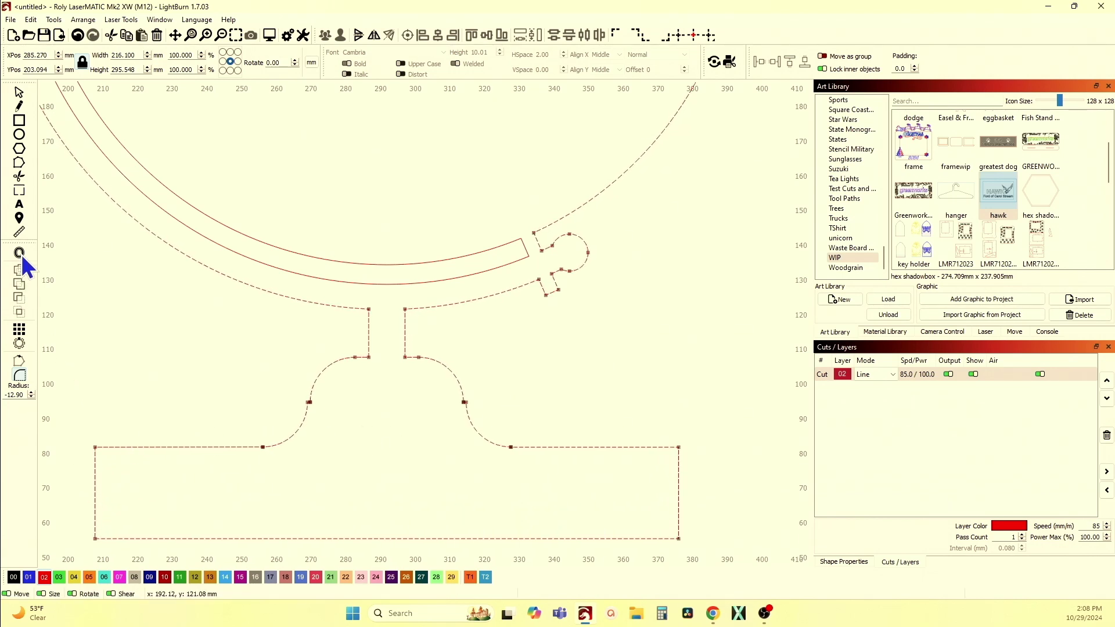
left_click(17, 232)
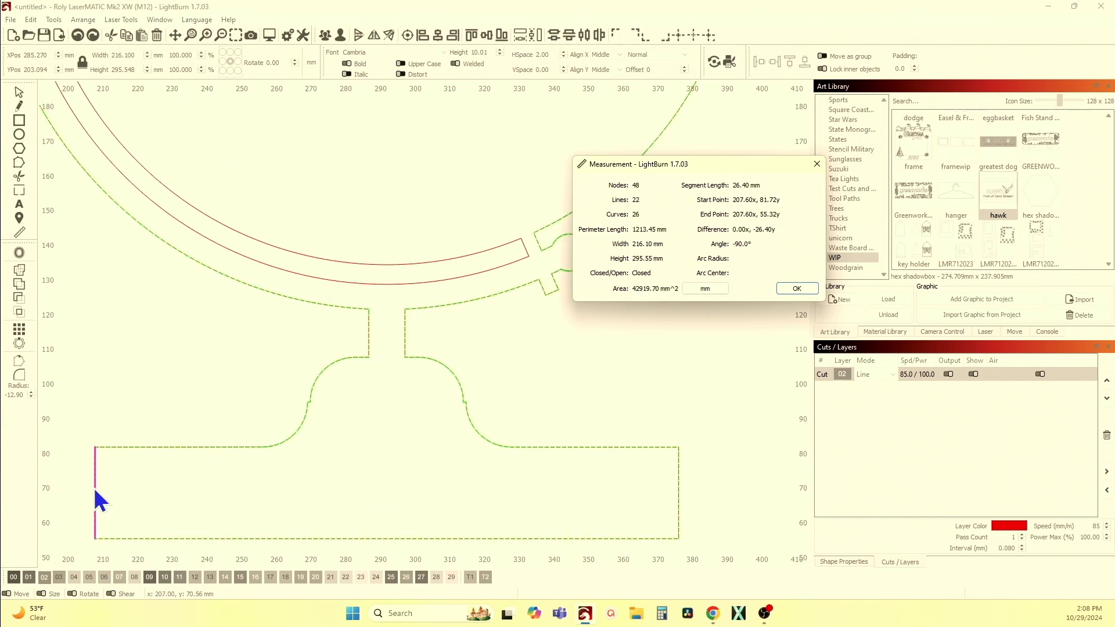
left_click(797, 288)
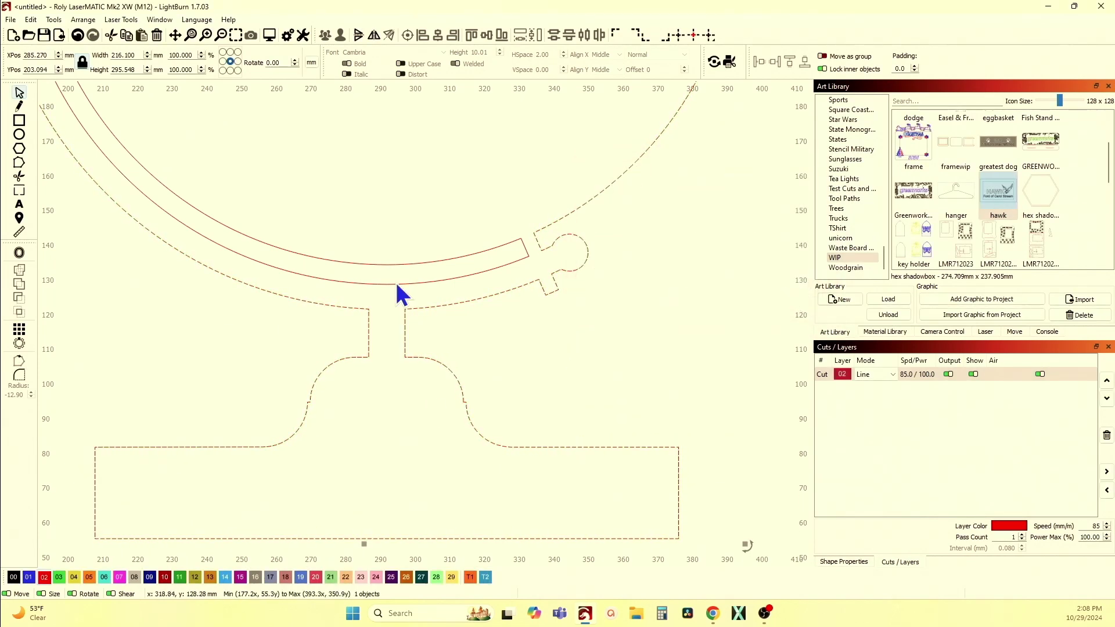
Round the base's upper-left and remaining corners, then deselect the shape.
left_click(23, 374)
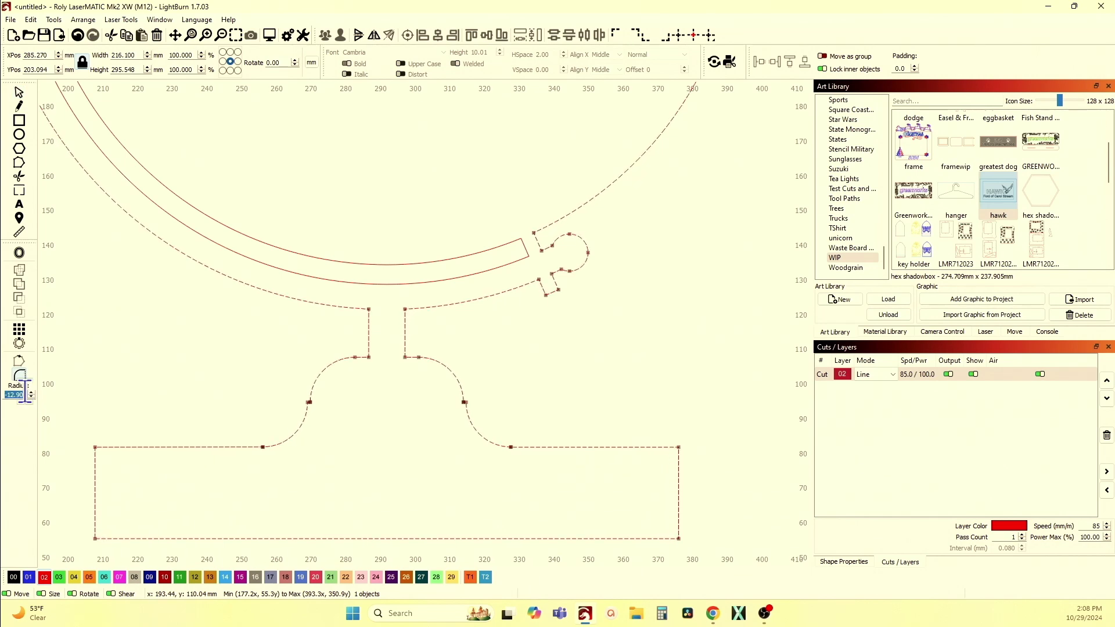
left_click(95, 447)
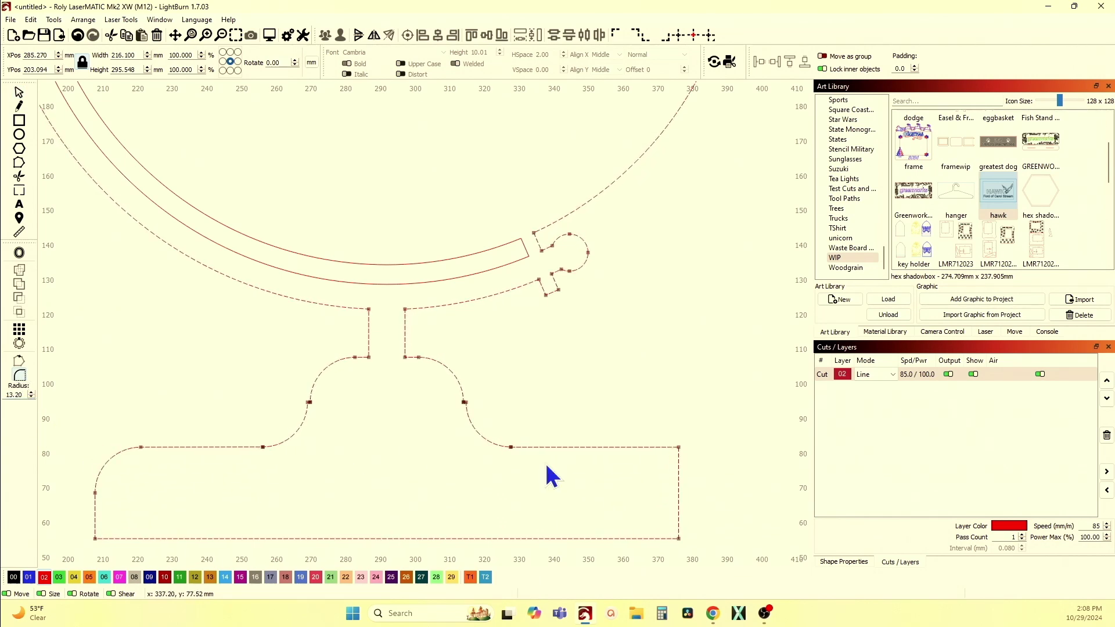
left_click(679, 447)
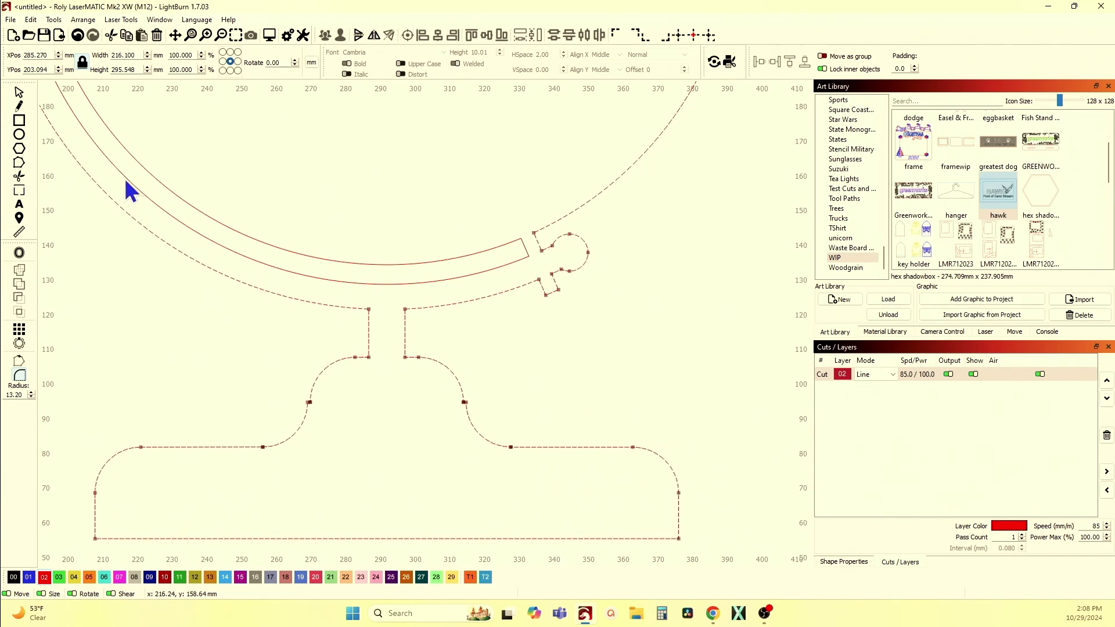
scroll(262, 427, "up", 3)
scroll(312, 415, "up", 3)
scroll(314, 394, "up", 3)
scroll(284, 400, "down", 3)
scroll(284, 400, "down", 3)
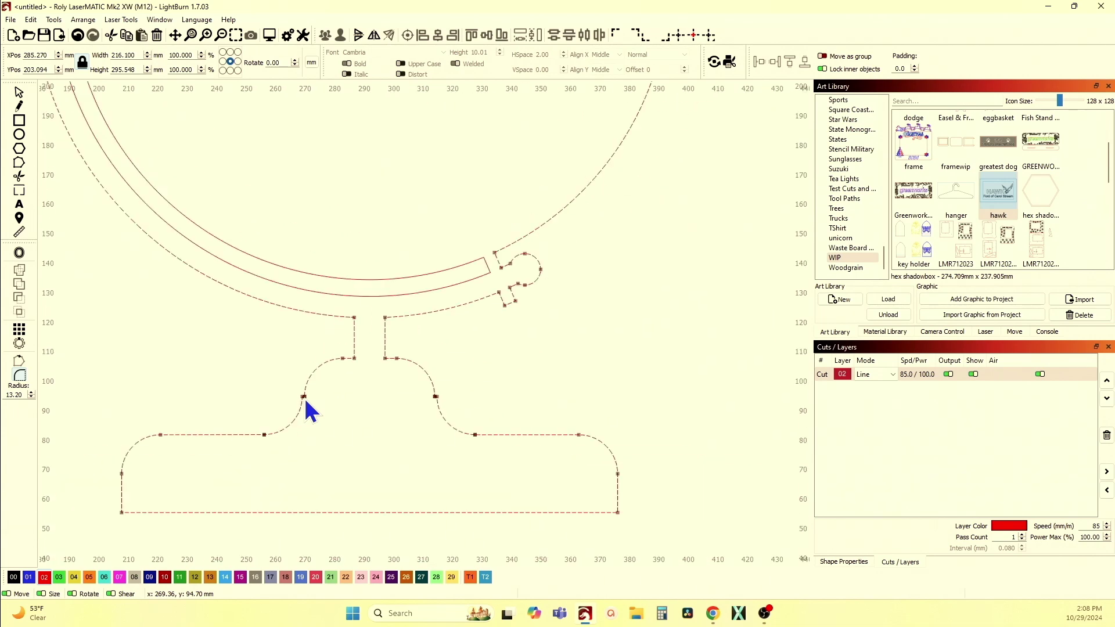
left_click(17, 93)
scroll(166, 311, "down", 2)
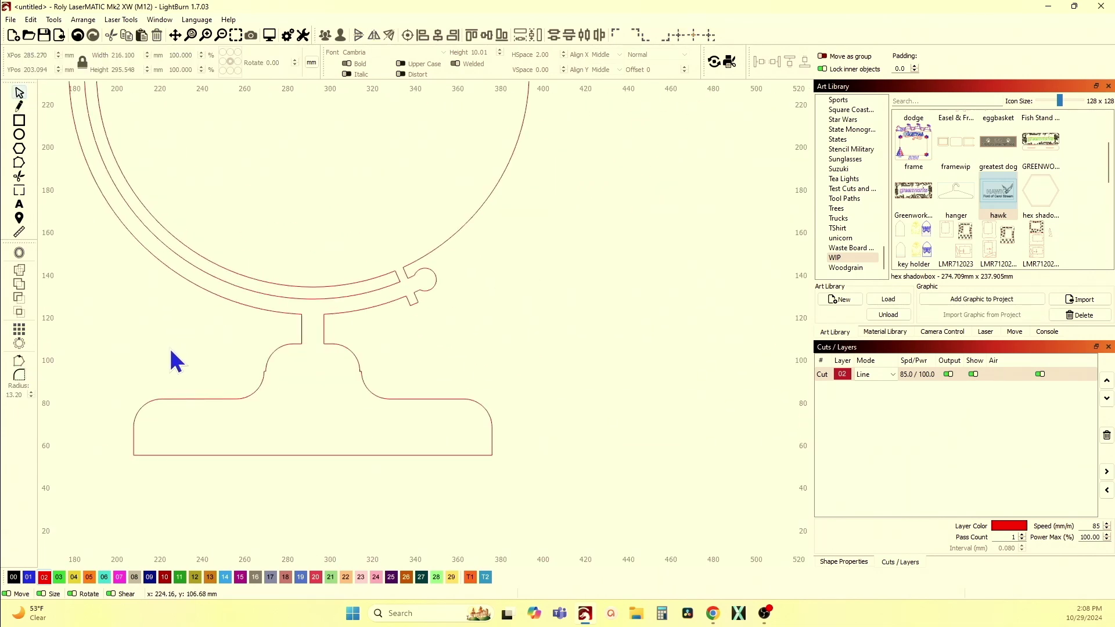
scroll(270, 406, "up", 2)
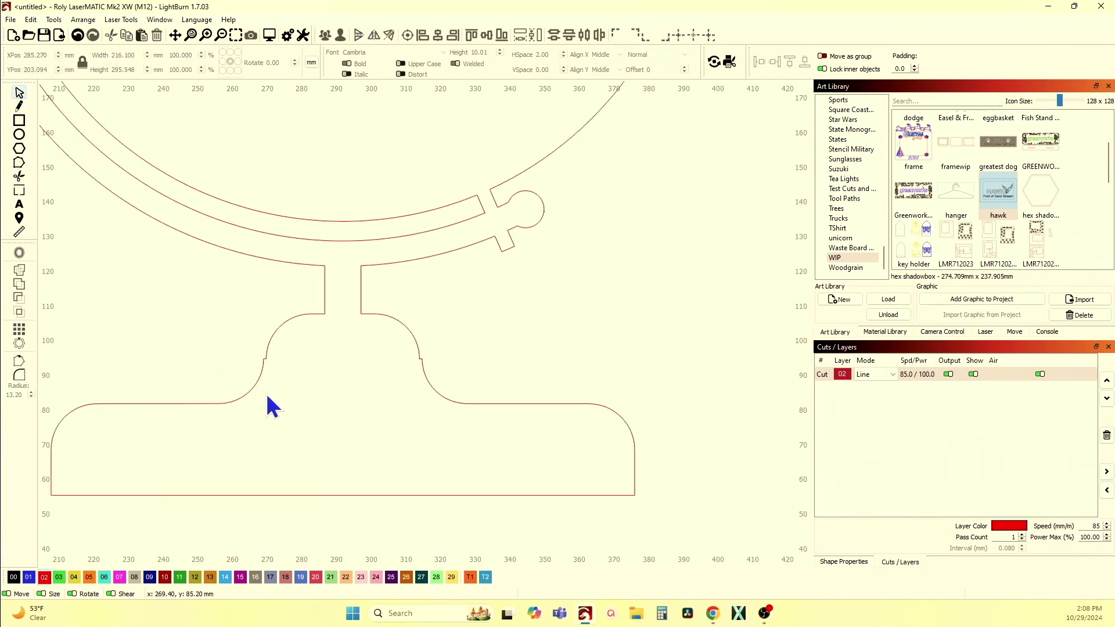
scroll(264, 388, "up", 2)
scroll(262, 377, "up", 2)
scroll(265, 326, "down", 1)
scroll(275, 329, "down", 1)
scroll(274, 330, "down", 1)
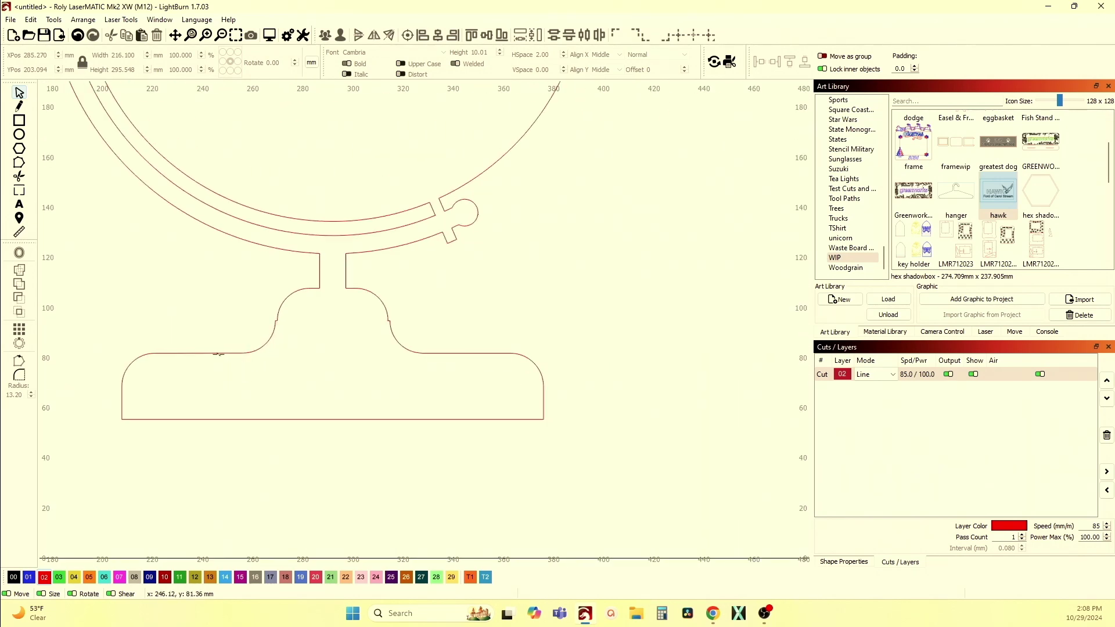
Nudge the left shoulder curve's nodes leftward in node editing.
left_click(219, 354)
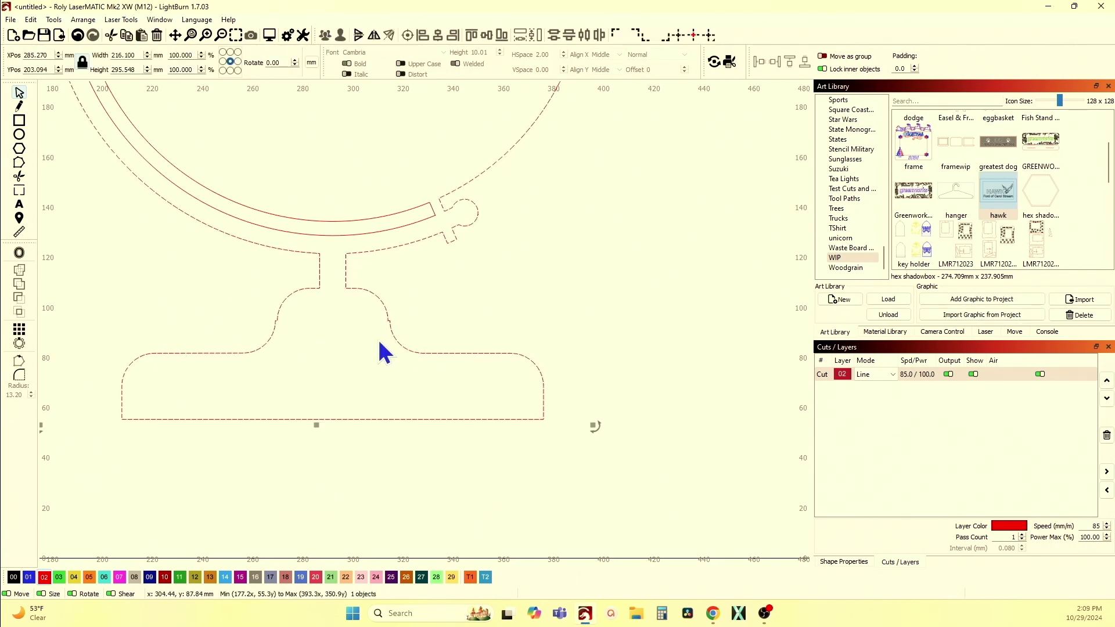
left_click(18, 167)
scroll(308, 378, "up", 2)
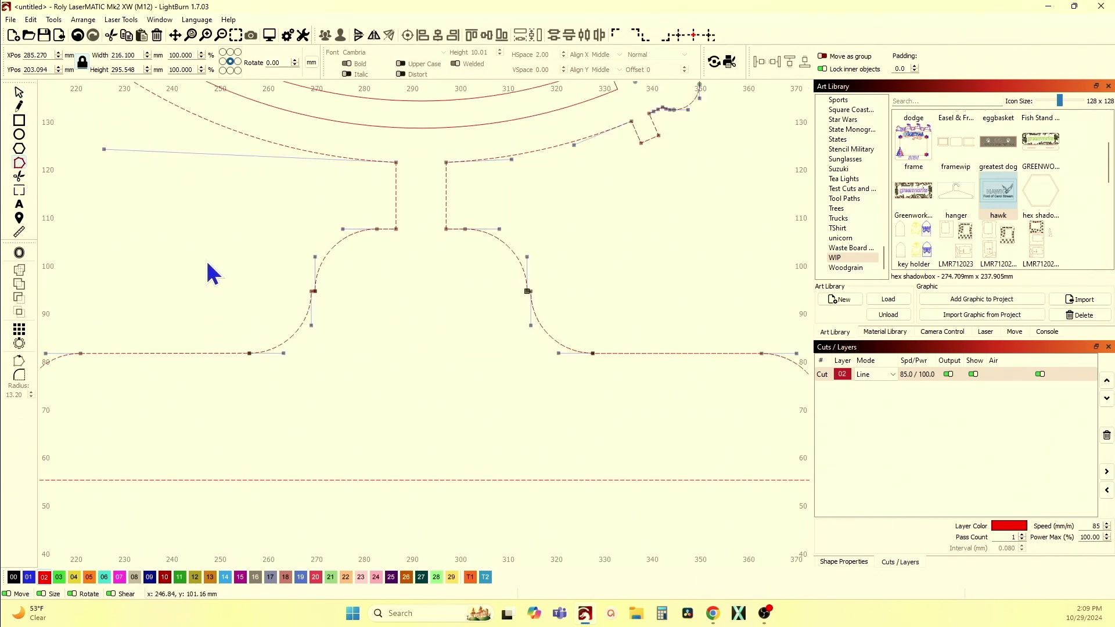
scroll(232, 396, "up", 1)
scroll(245, 403, "up", 1)
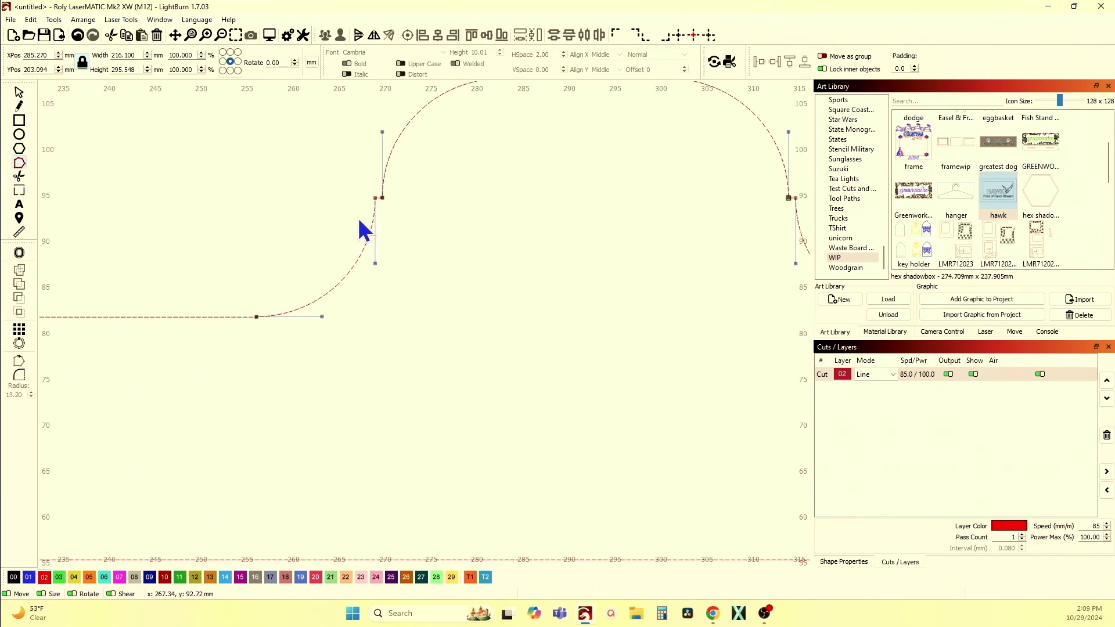
mouse_move(227, 166)
left_mouse_down()
mouse_move(313, 351)
mouse_move(381, 361)
left_mouse_up()
scroll(383, 370, "down", 2)
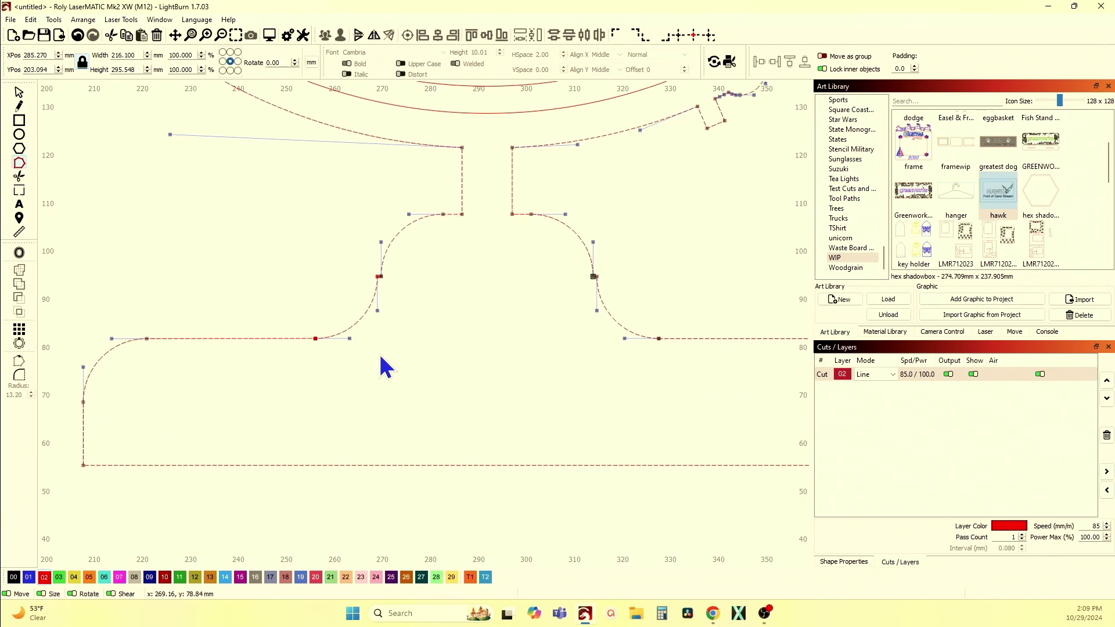
key("Left")
key("Left")
key("Left")
scroll(624, 279, "up", 2)
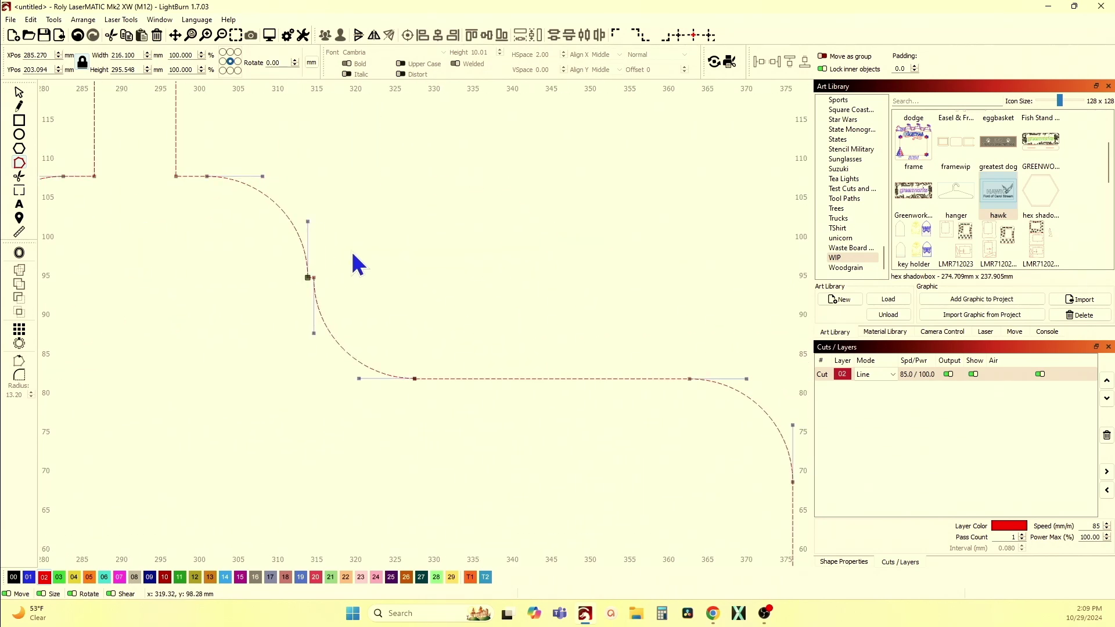
scroll(311, 256, "up", 1)
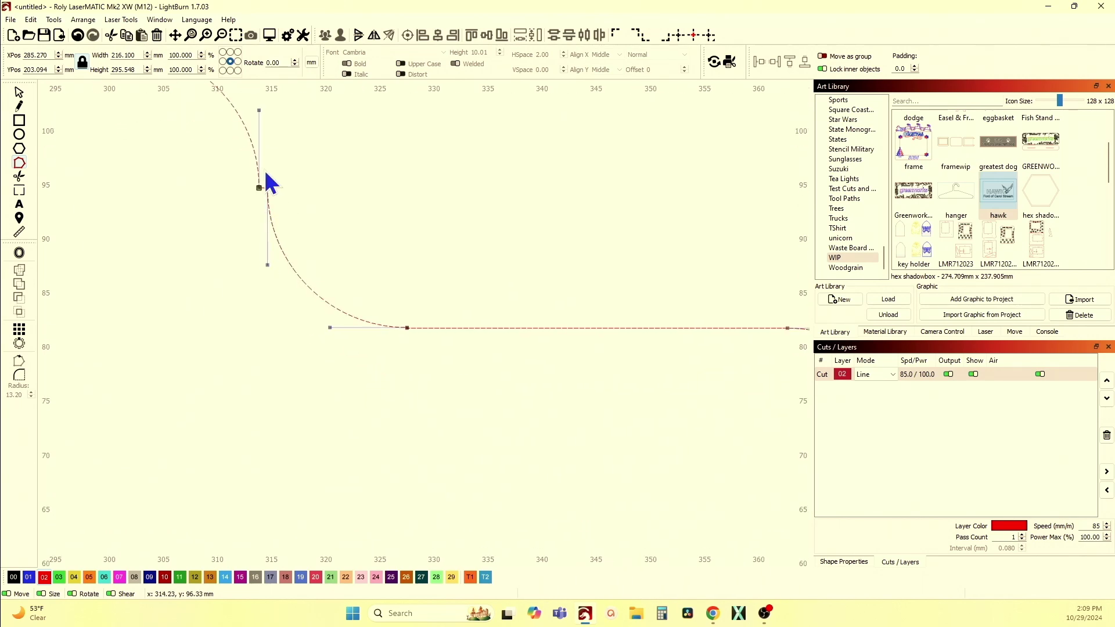
Nudge the right shoulder curve's nodes rightward, then return to selection.
left_click_drag(263, 166, 544, 392)
key("Right")
key("Right")
key("Right")
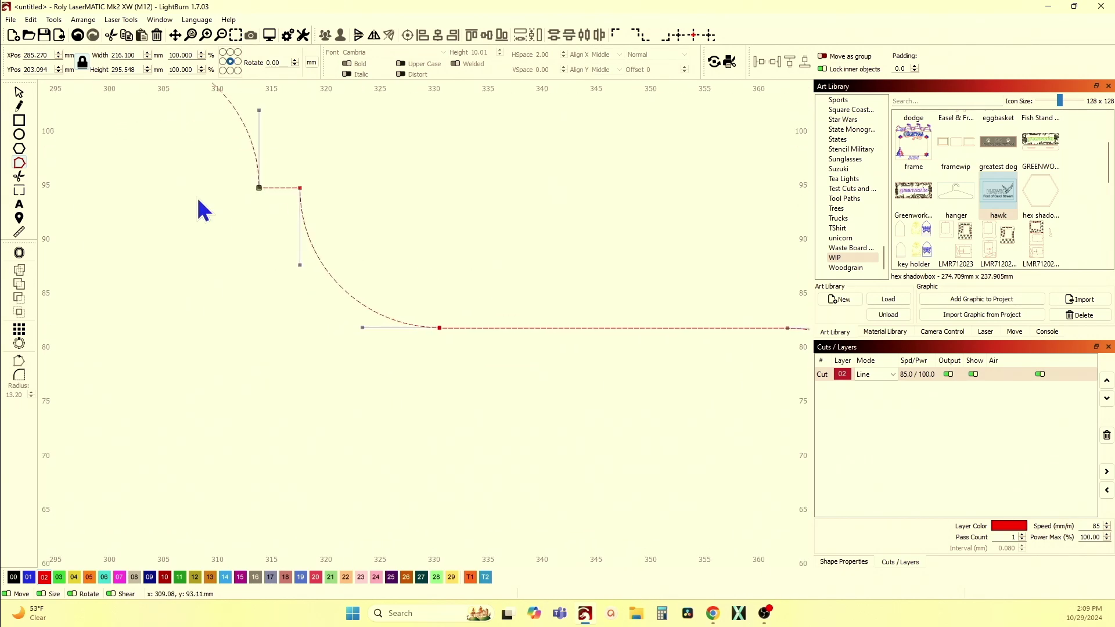
left_click(21, 98)
scroll(67, 119, "down", 3)
scroll(264, 254, "down", 5)
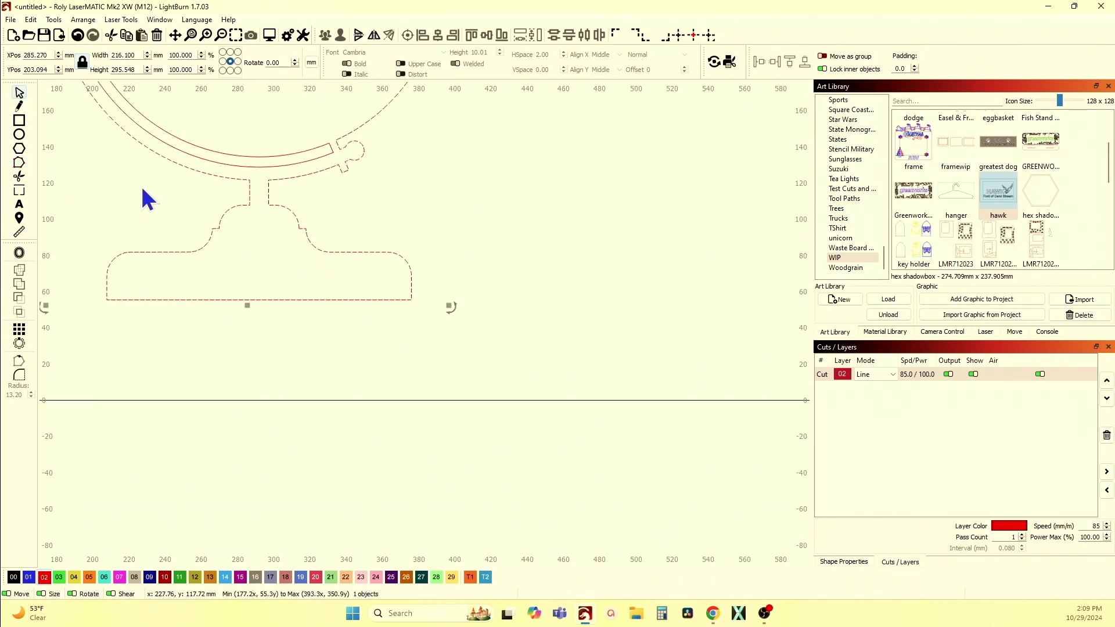
left_click(144, 214)
scroll(169, 248, "down", 1)
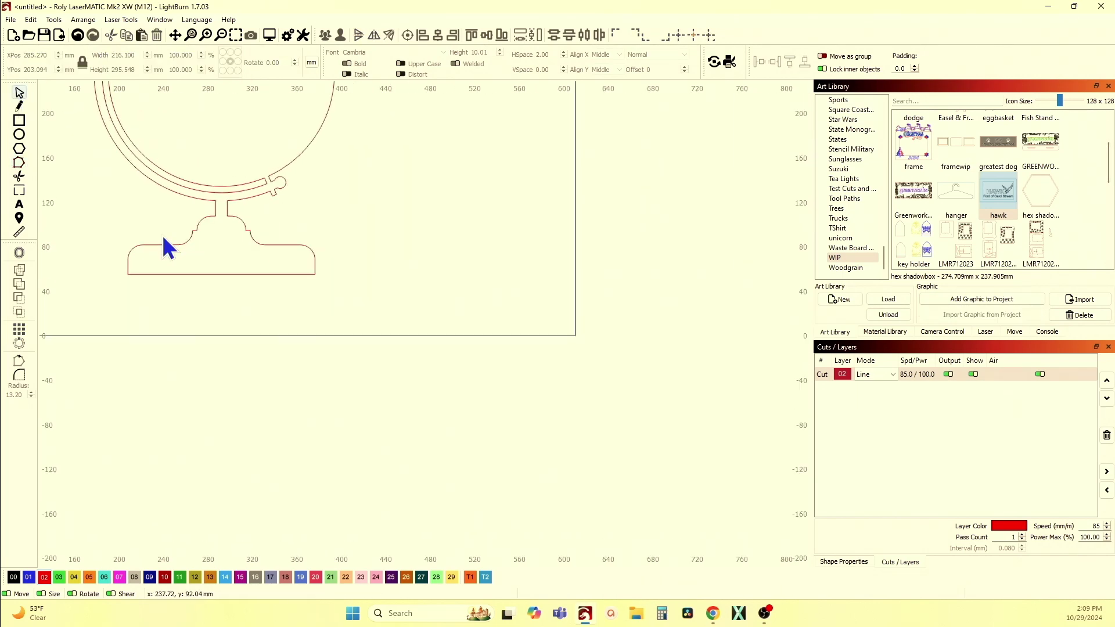
scroll(168, 248, "down", 1)
scroll(282, 386, "up", 1)
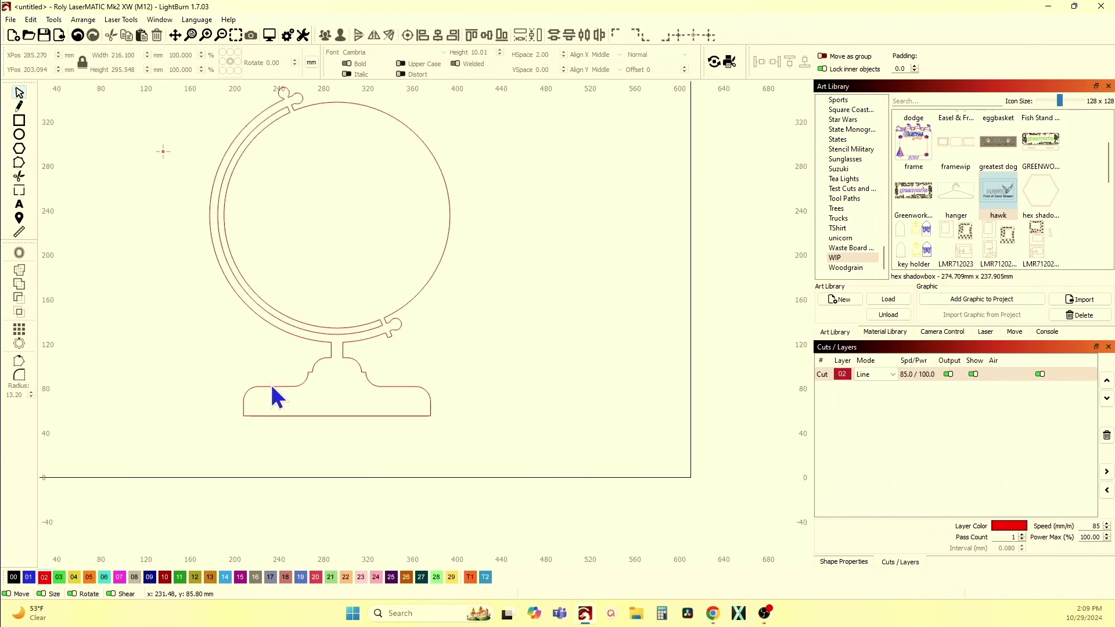
left_click_drag(266, 400, 270, 441)
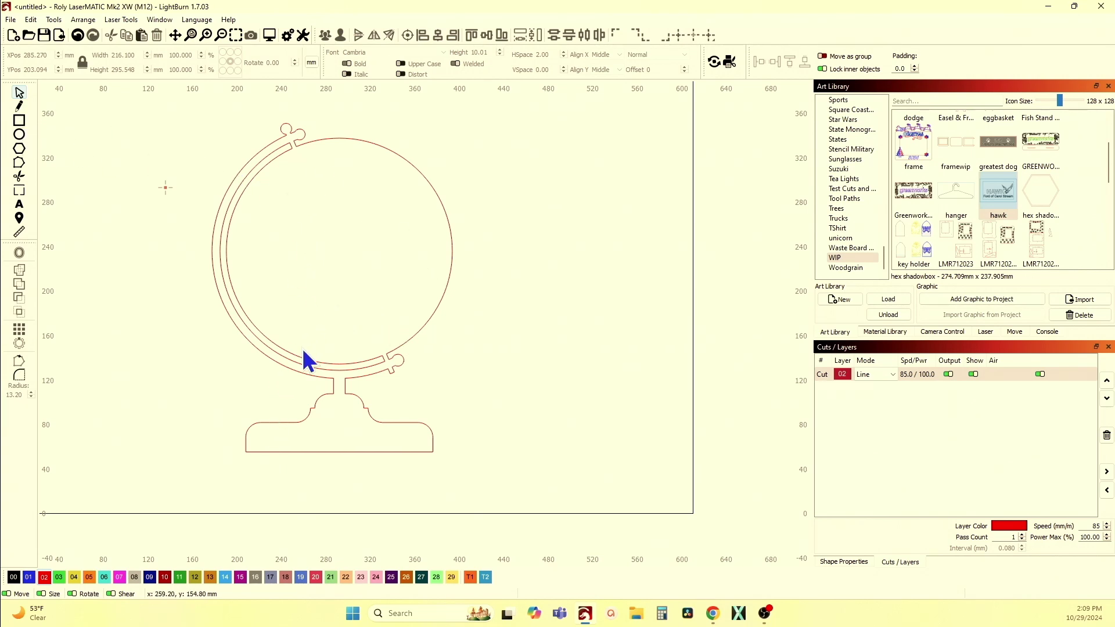
scroll(294, 357, "down", 1)
scroll(318, 359, "down", 1)
scroll(300, 375, "down", 1)
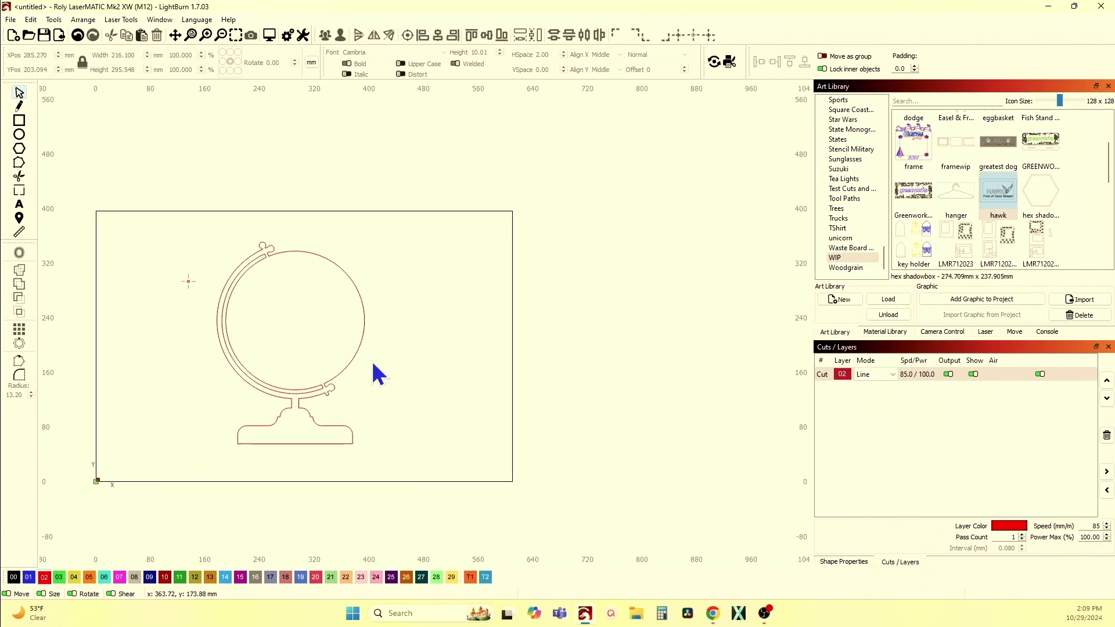
Paste the globe picture onto the canvas and select it.
right_click(607, 345)
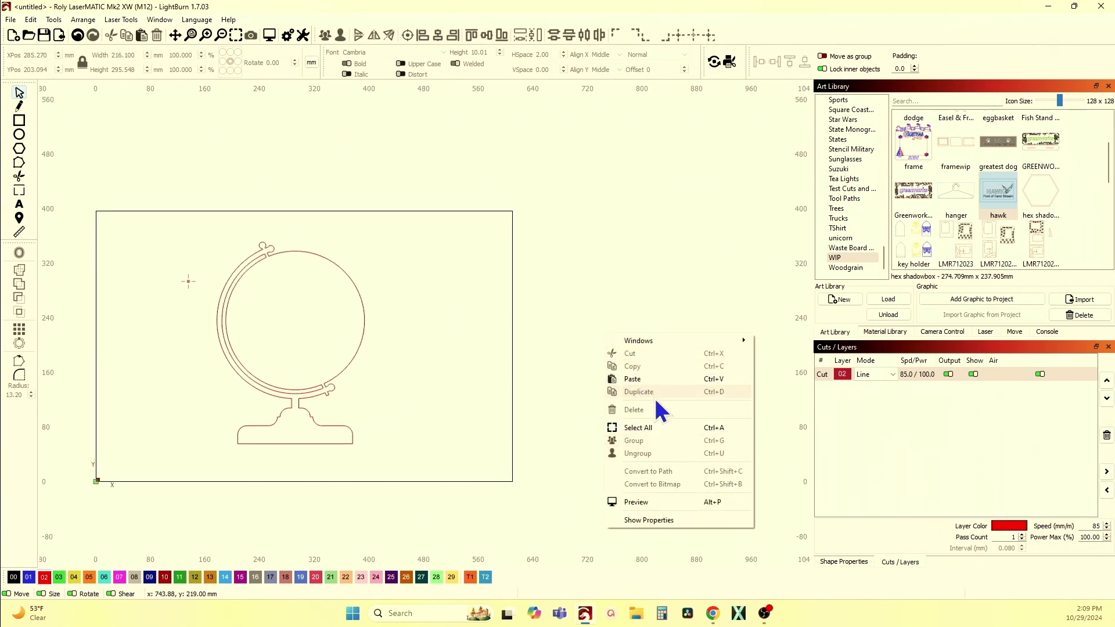
left_click(652, 379)
scroll(601, 340, "up", 2)
scroll(614, 348, "up", 2)
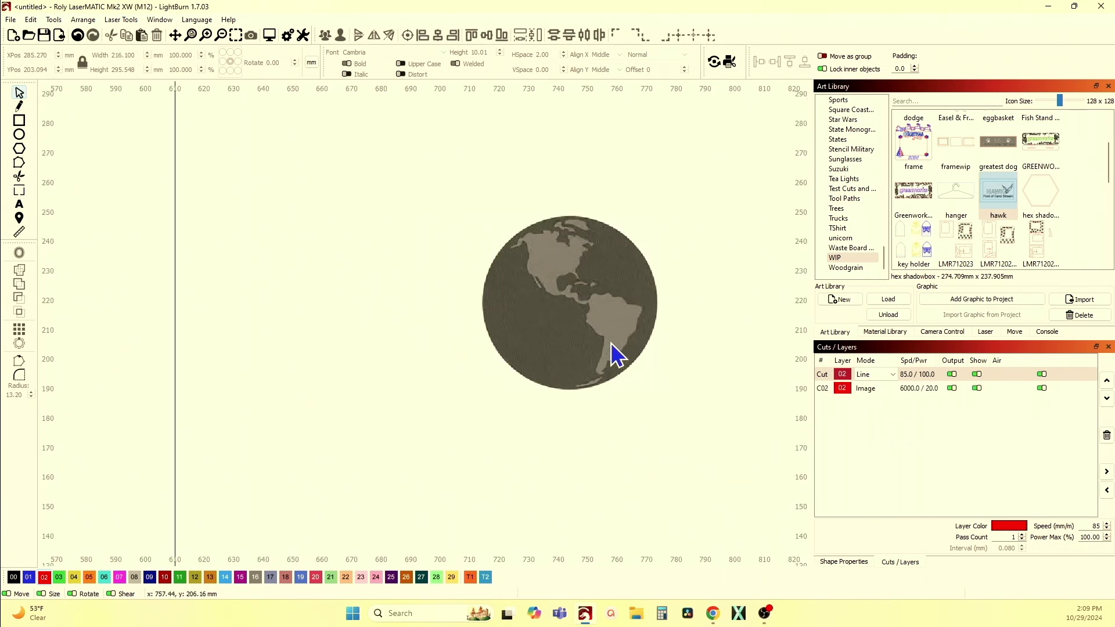
scroll(611, 343, "up", 1)
scroll(538, 301, "up", 2)
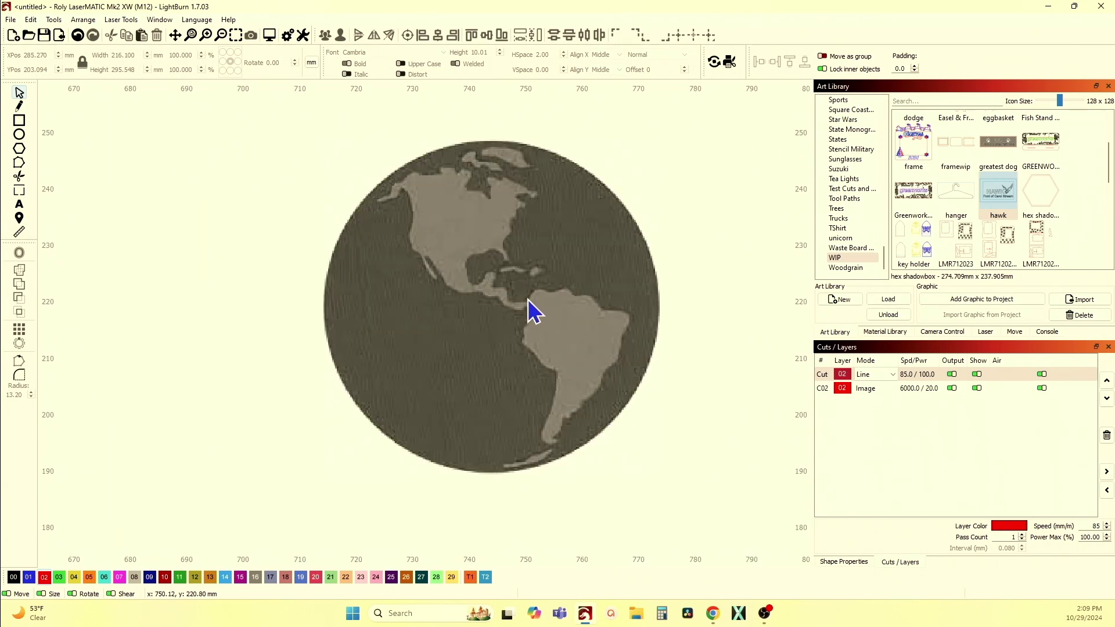
left_click(497, 312)
Trace the globe image with an adjusted cutoff into a vector outline of continents.
right_click(498, 311)
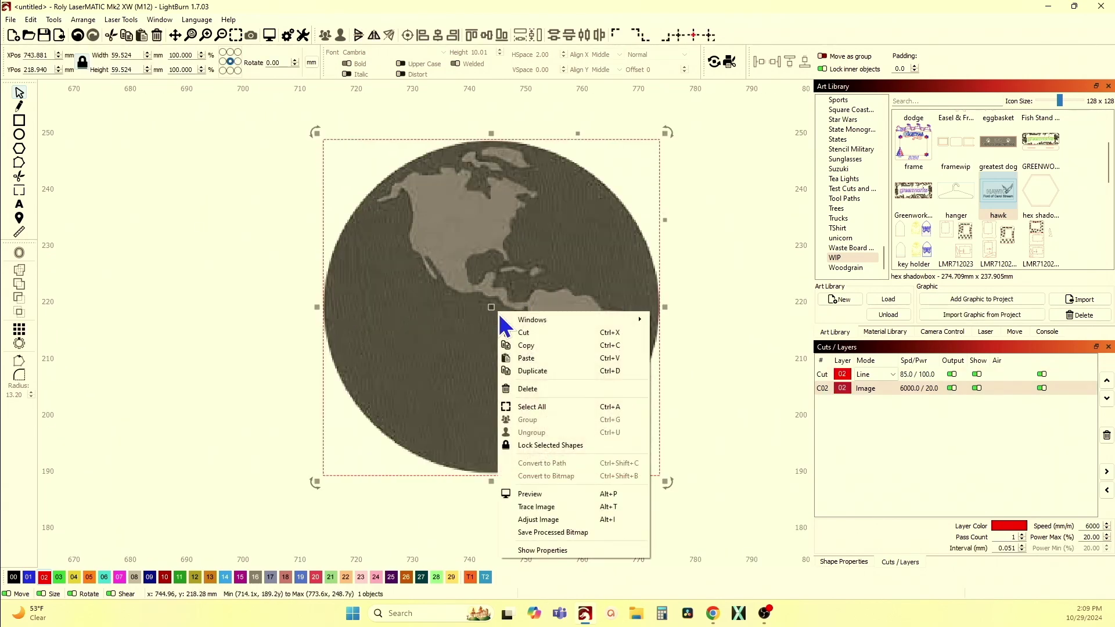
left_click(554, 508)
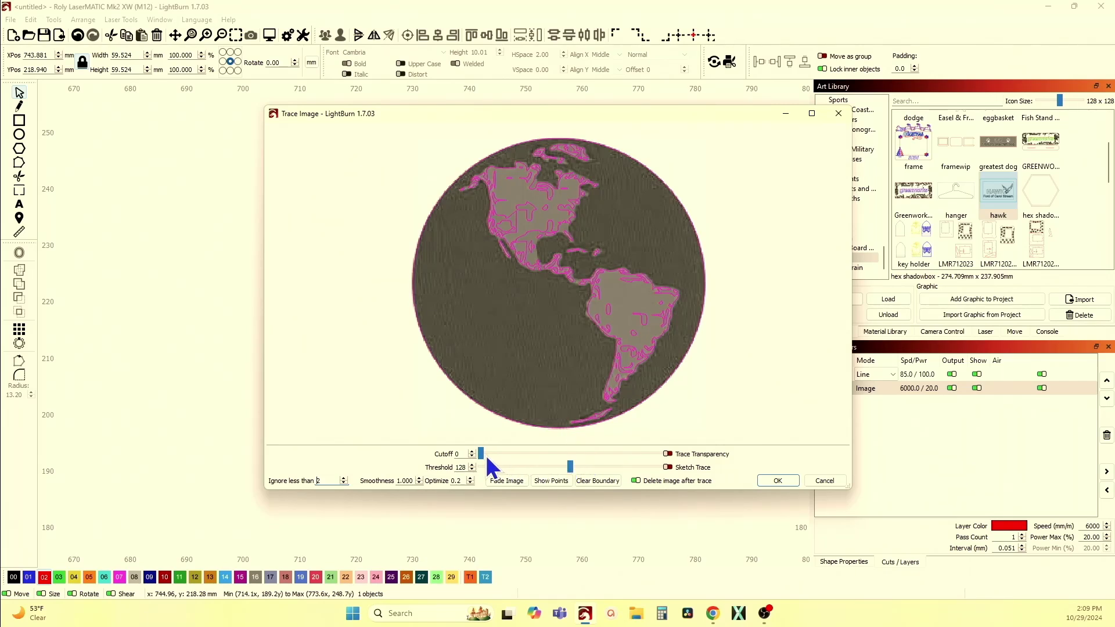
mouse_move(482, 453)
left_mouse_down()
mouse_move(677, 464)
mouse_move(600, 455)
mouse_move(566, 479)
mouse_move(558, 467)
left_mouse_up()
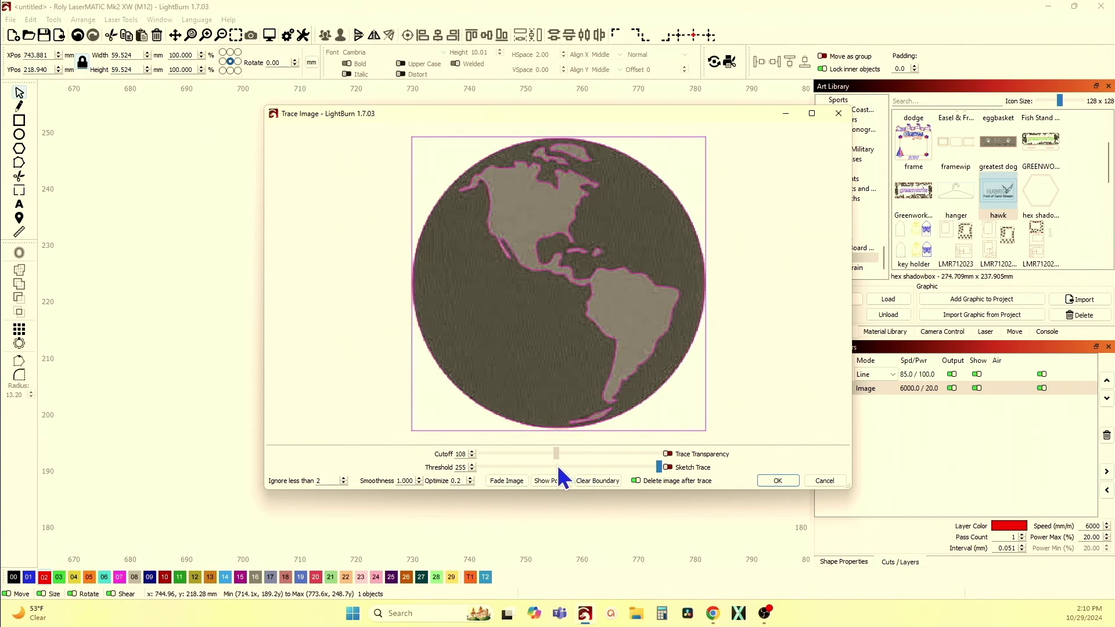
left_click(777, 480)
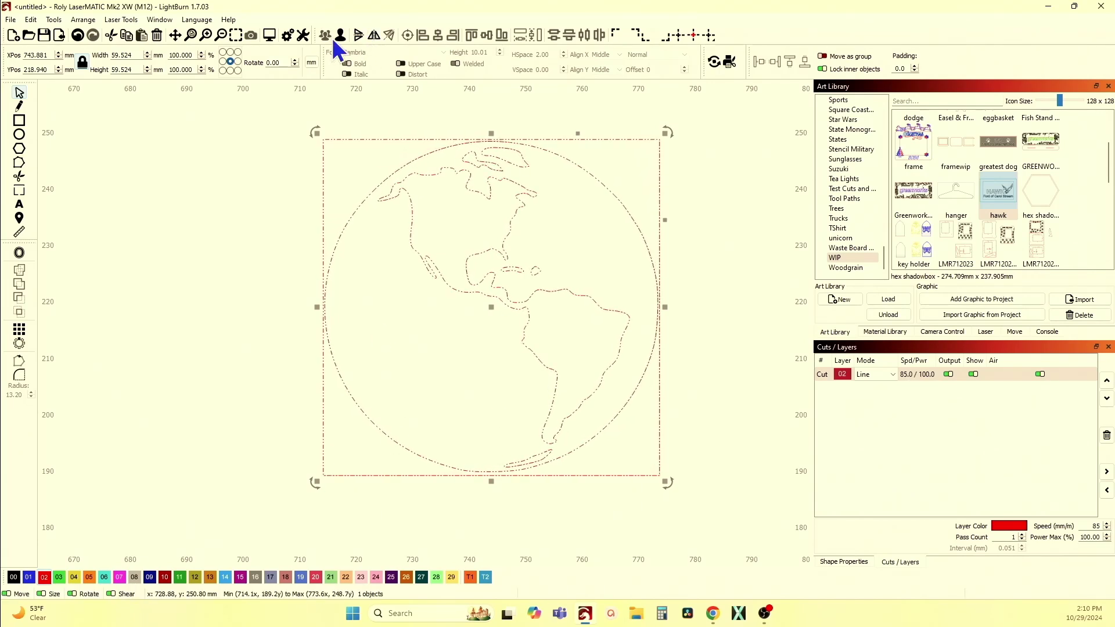
Delete the leftover square boundary from the traced map.
left_click(262, 218)
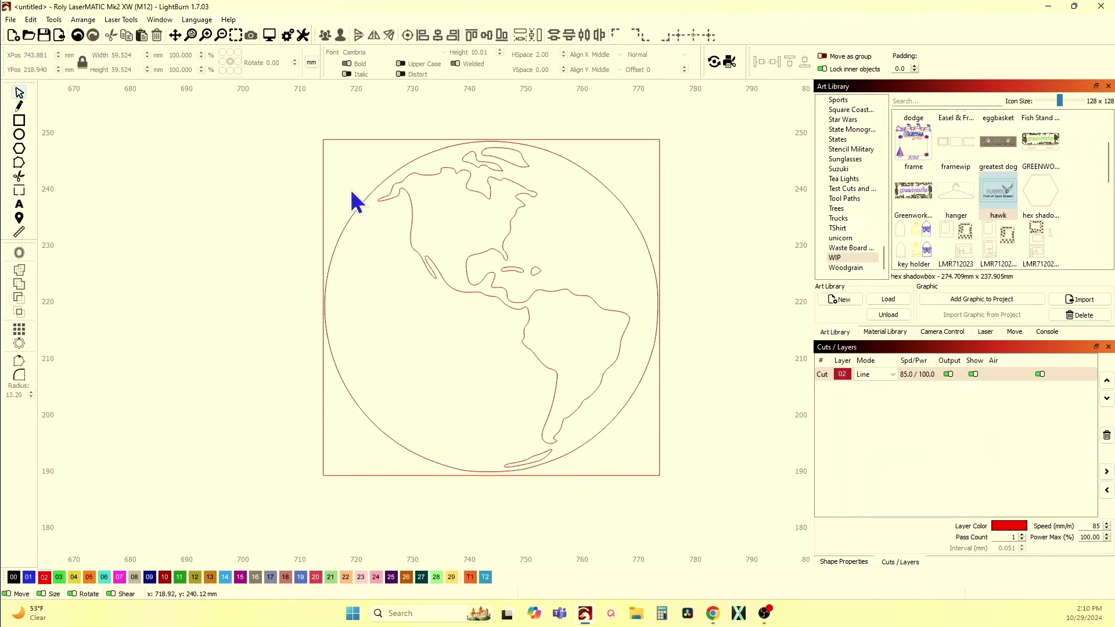
left_click_drag(347, 172, 296, 183)
key("Delete")
scroll(269, 165, "down", 2)
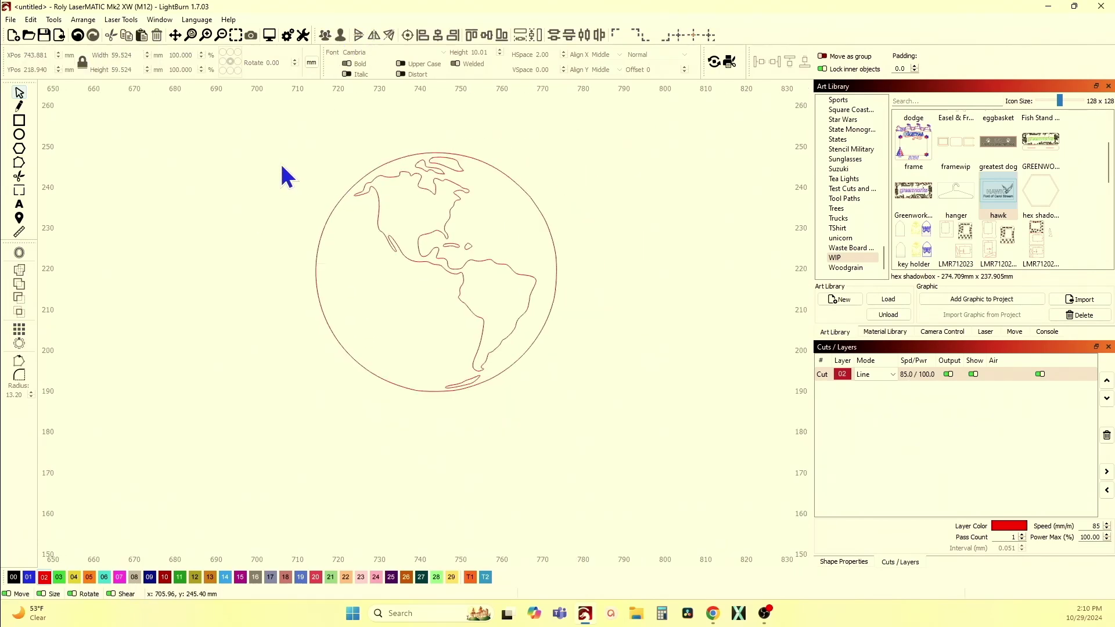
Resize the traced map to 8 × 8 inches with the aspect lock off.
left_click_drag(605, 375, 634, 457)
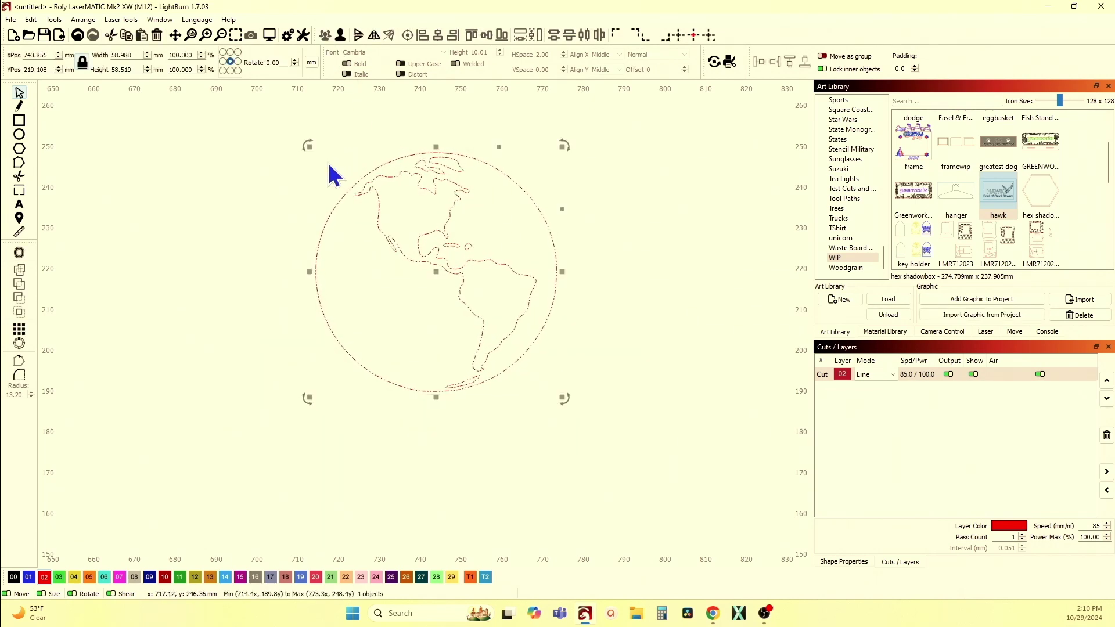
scroll(341, 221, "down", 2)
scroll(344, 233, "down", 1)
scroll(373, 261, "down", 1)
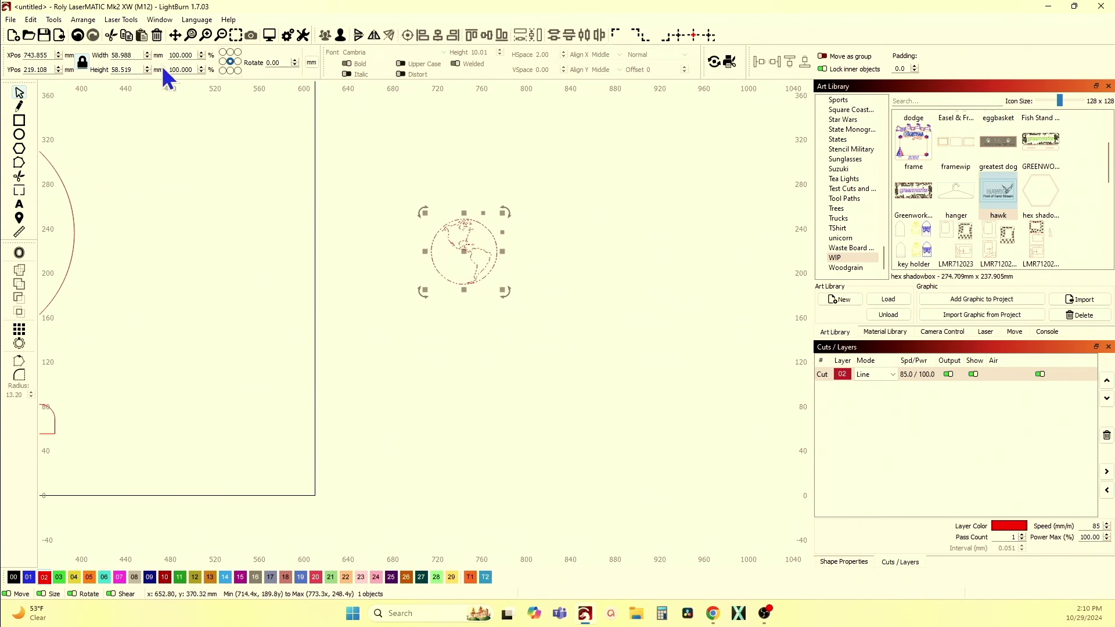
left_click(312, 61)
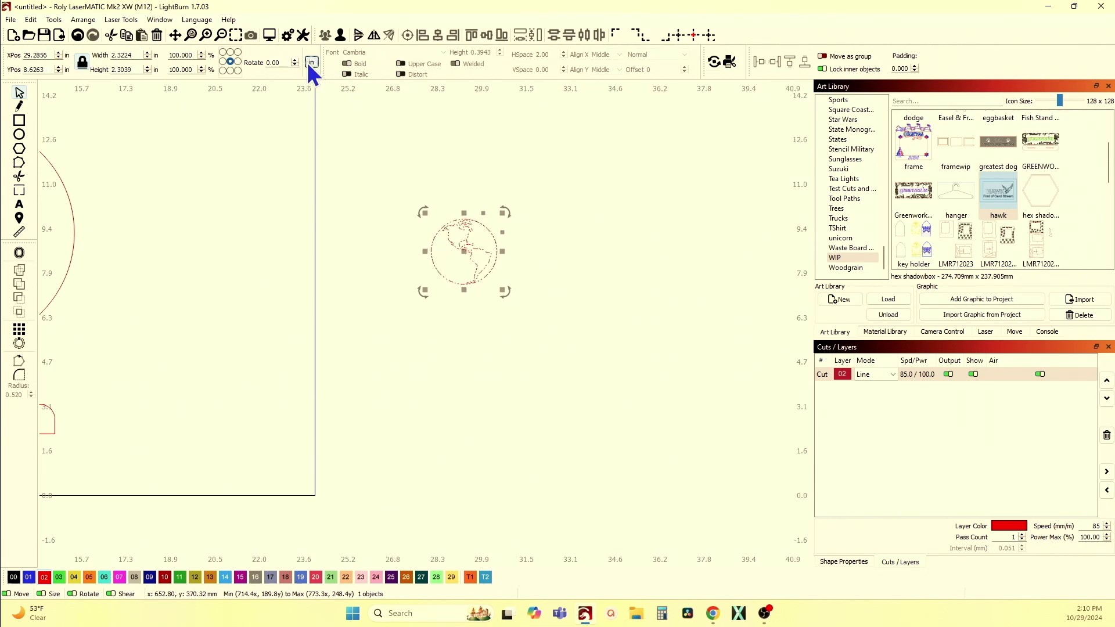
left_click(82, 63)
left_click(138, 55)
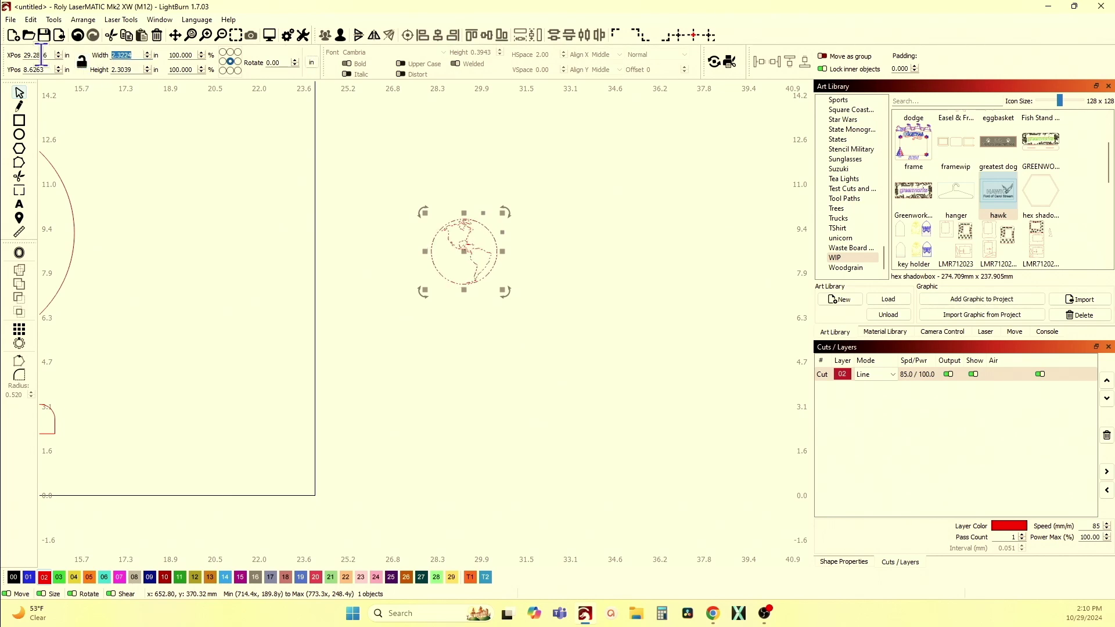
type("8")
key("Tab")
type("83")
key("Tab")
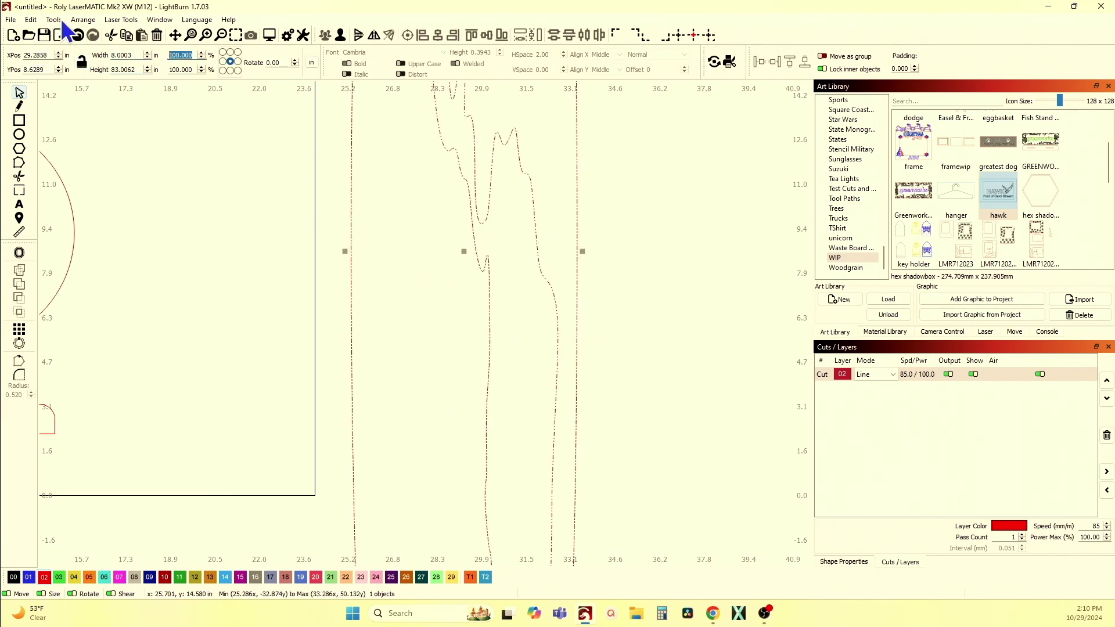
left_click(81, 62)
double_click(120, 56)
type("8.0000")
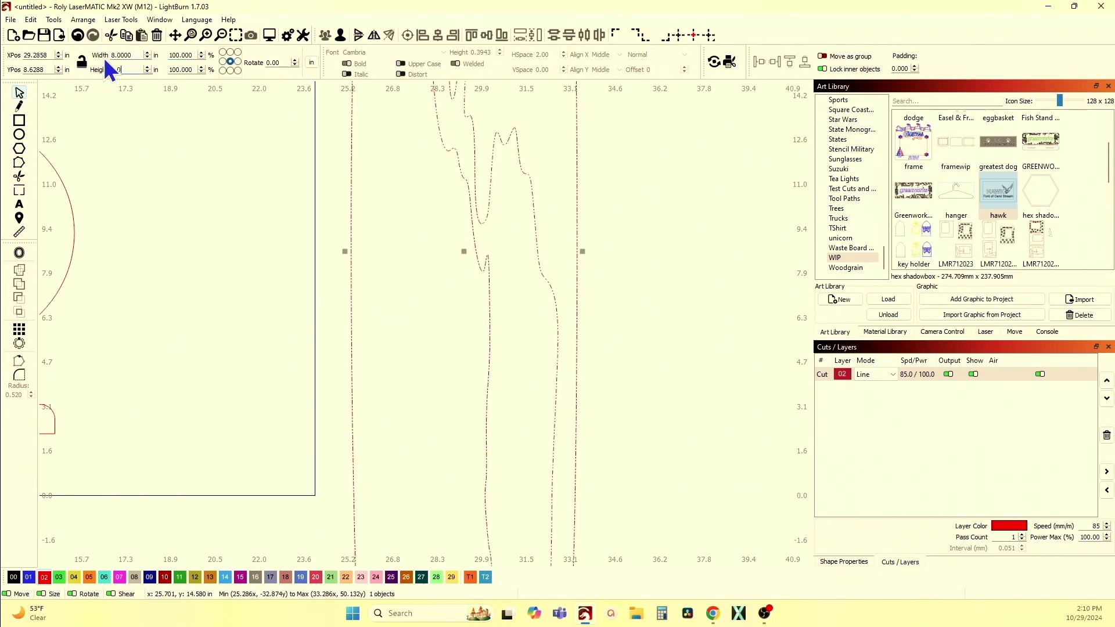
type("8")
key("Tab")
scroll(149, 138, "down", 2)
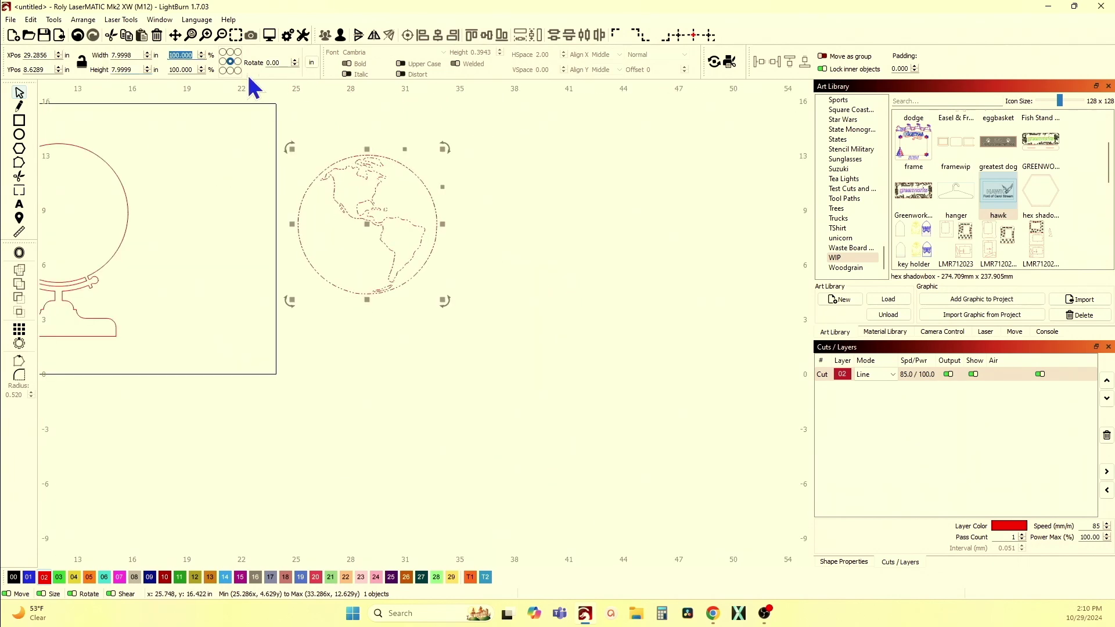
Relock the aspect ratio, drag the map into the globe ring, and check the stray top line.
left_click(82, 62)
scroll(450, 195, "down", 2)
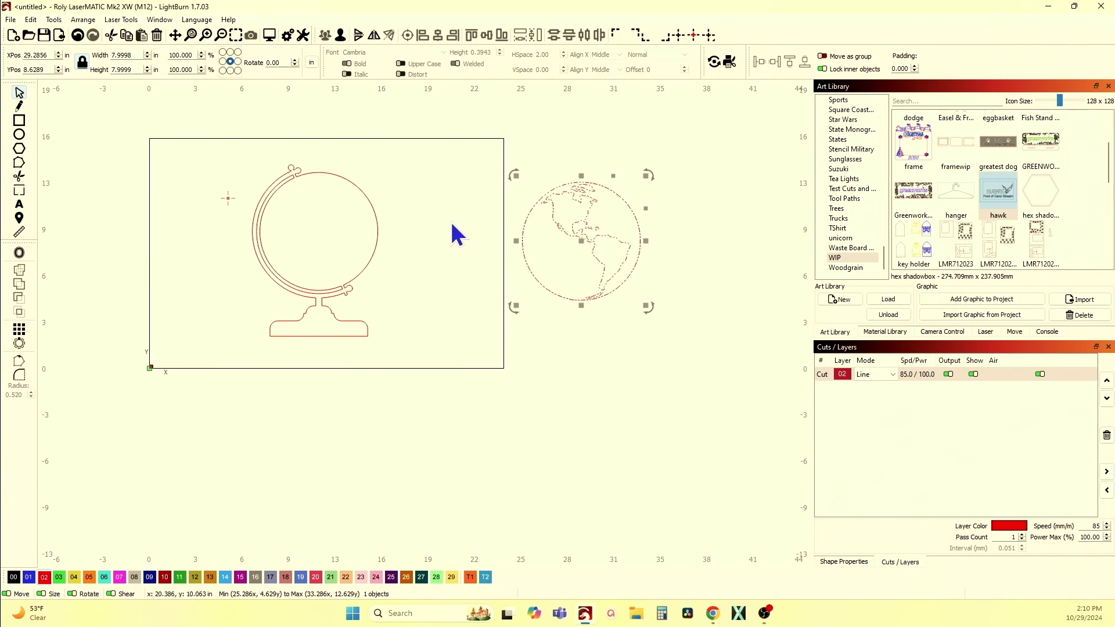
left_click(362, 198, "shift")
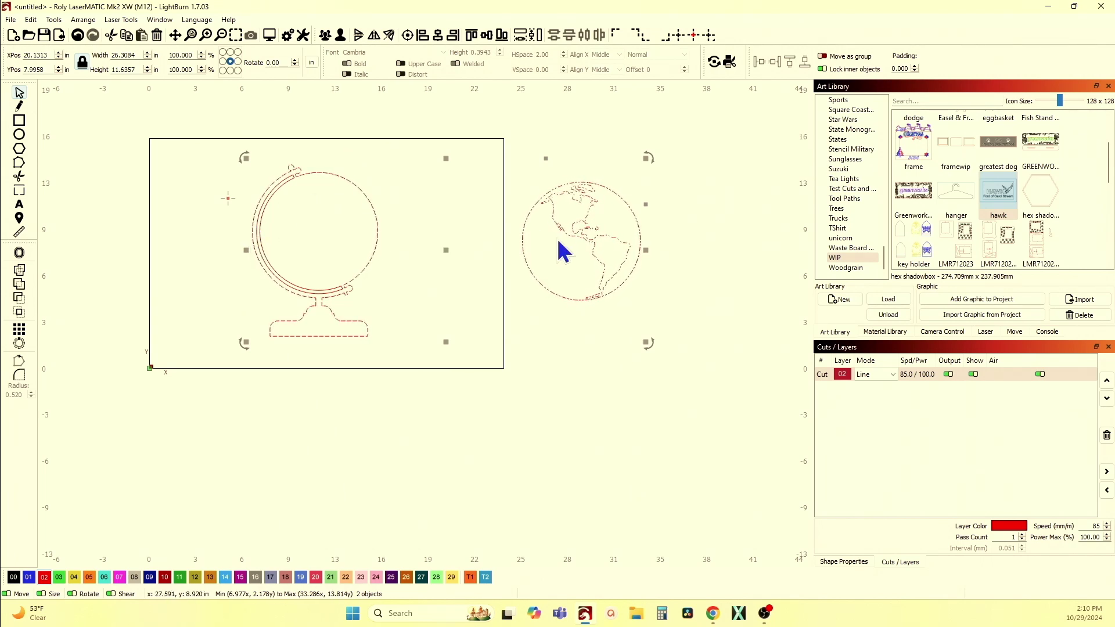
left_click(428, 183)
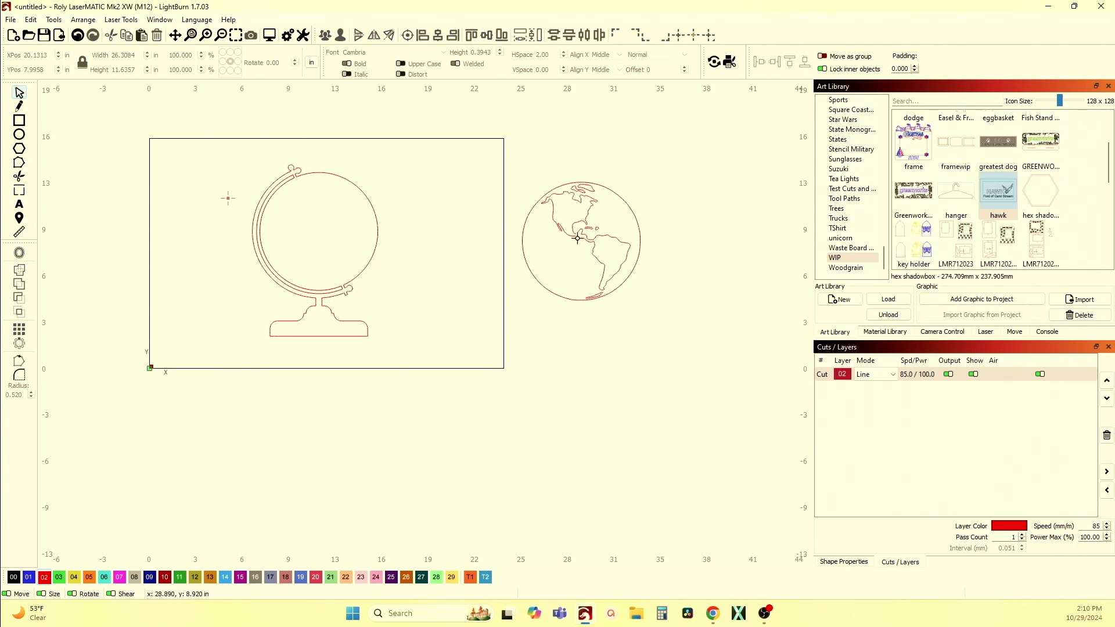
mouse_move(575, 237)
left_mouse_down()
mouse_move(321, 259)
mouse_move(327, 247)
left_mouse_up()
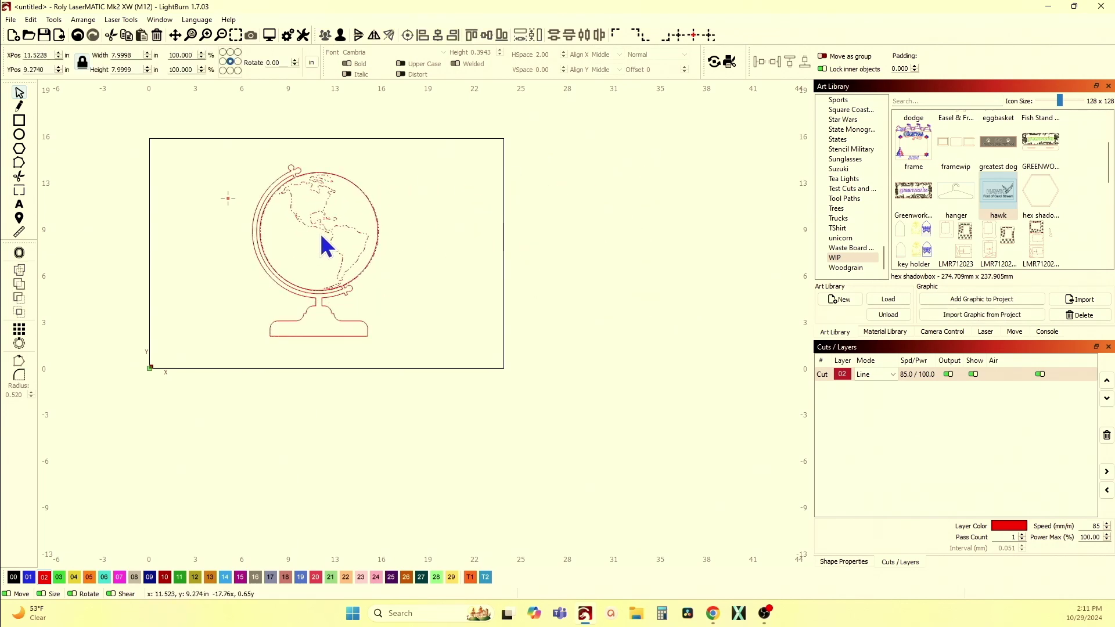
left_click(324, 246)
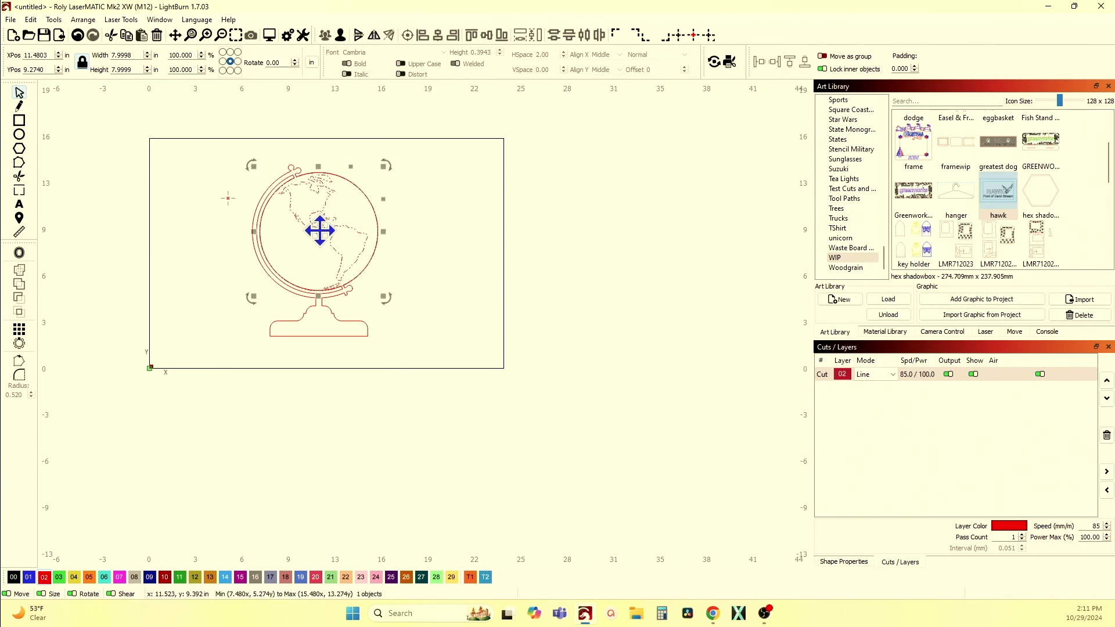
scroll(319, 231, "up", 3)
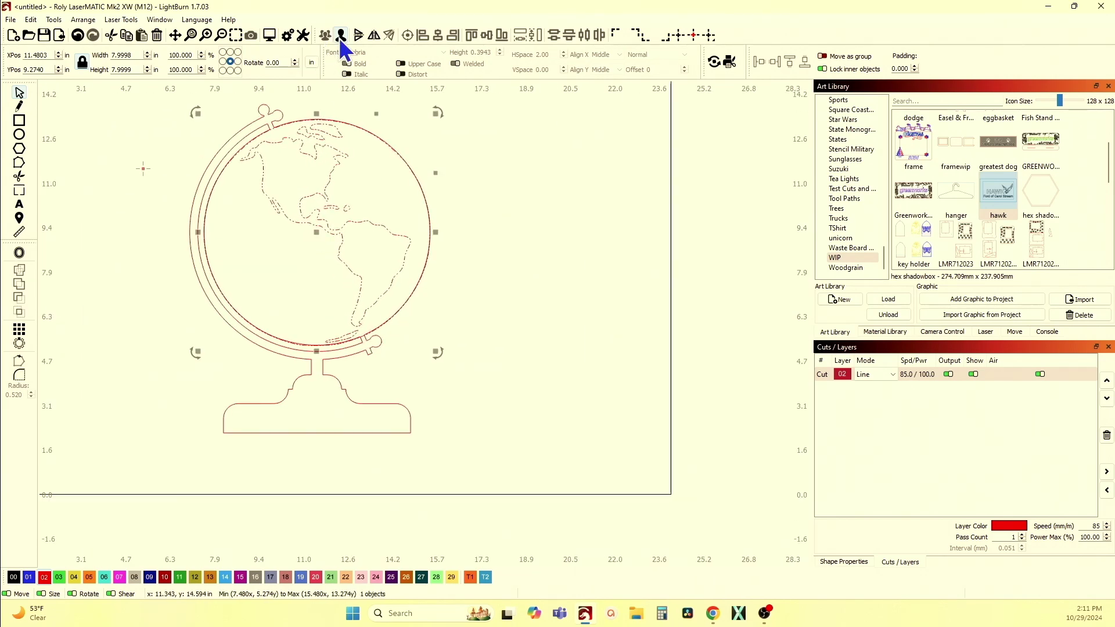
left_click(418, 145)
scroll(249, 137, "up", 2)
scroll(297, 140, "up", 3)
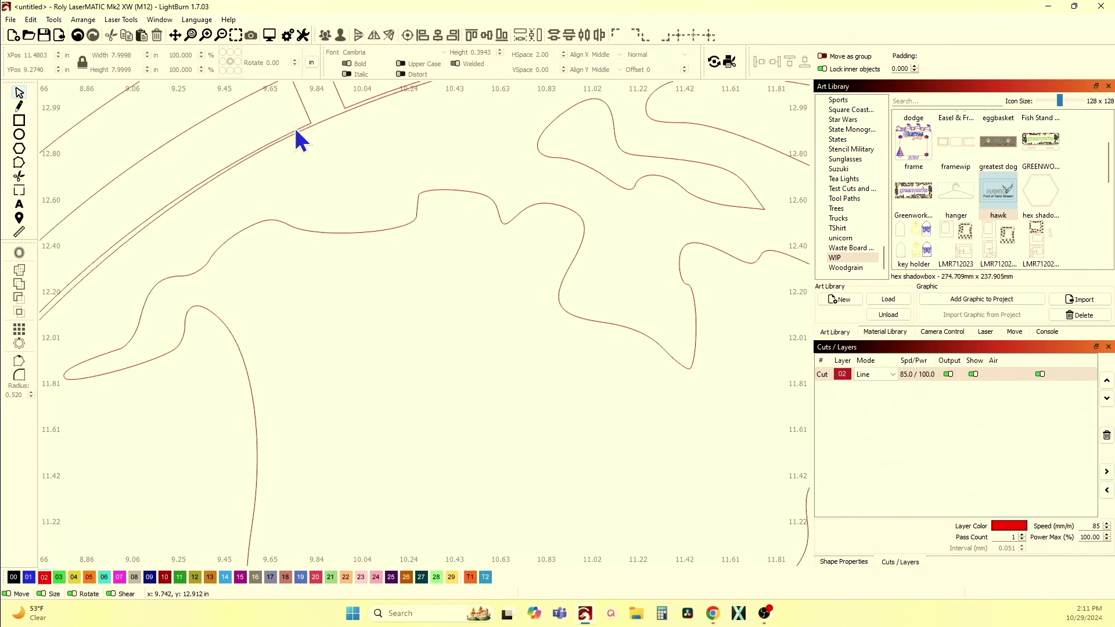
left_click(330, 118)
key("Escape")
scroll(349, 168, "down", 4)
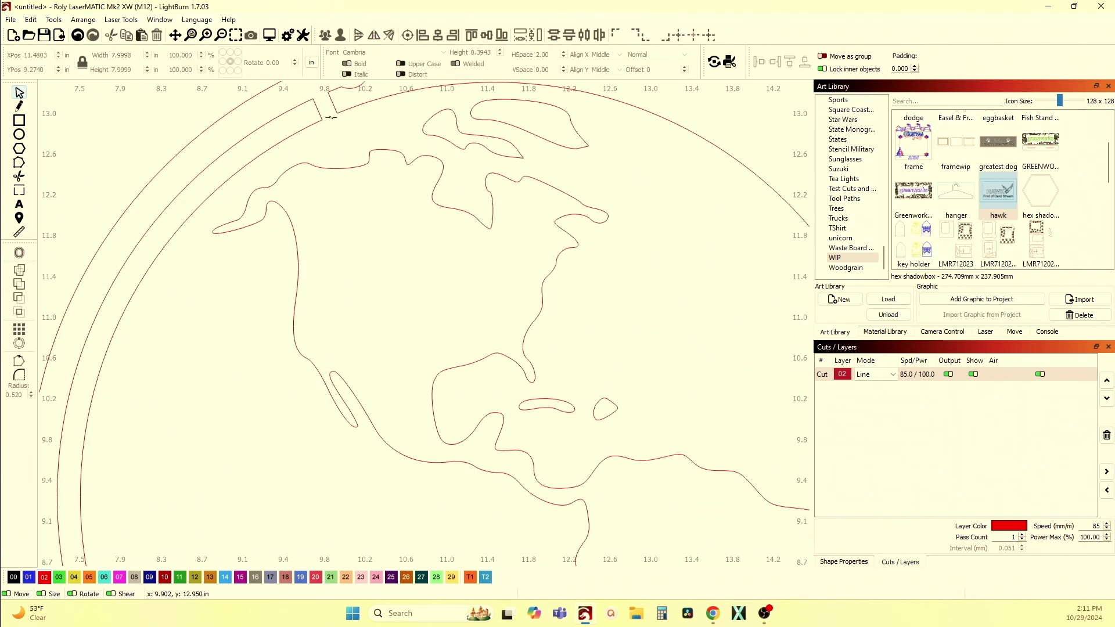
scroll(366, 192, "down", 1)
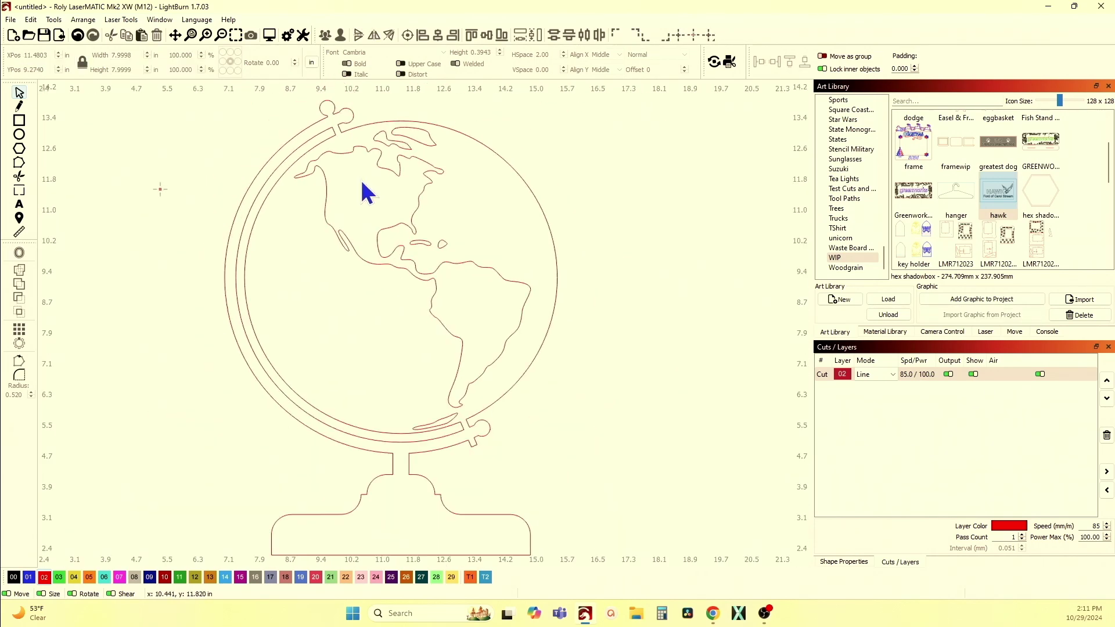
scroll(352, 244, "down", 2)
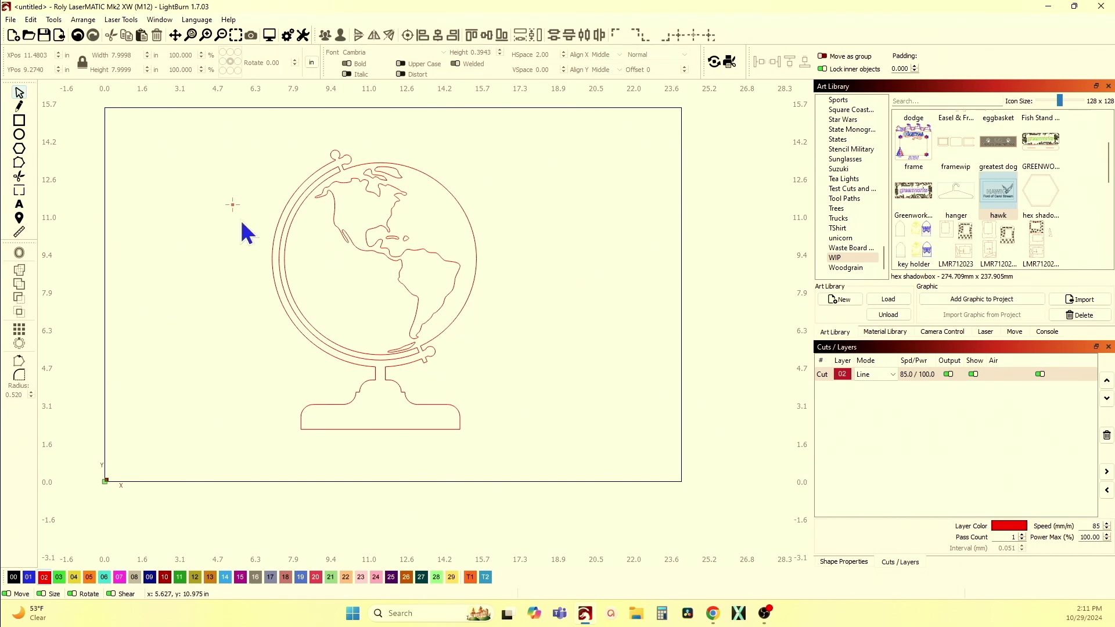
scroll(242, 260, "down", 2)
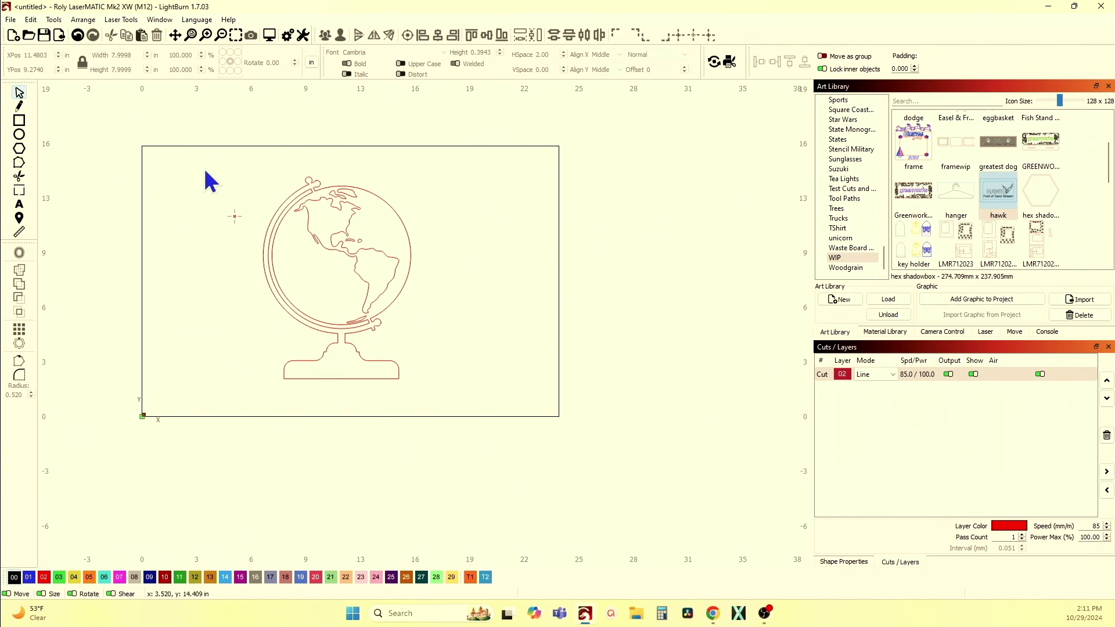
Assign the whole globe and map to black layer 00, then reselect everything.
left_click_drag(216, 142, 568, 439)
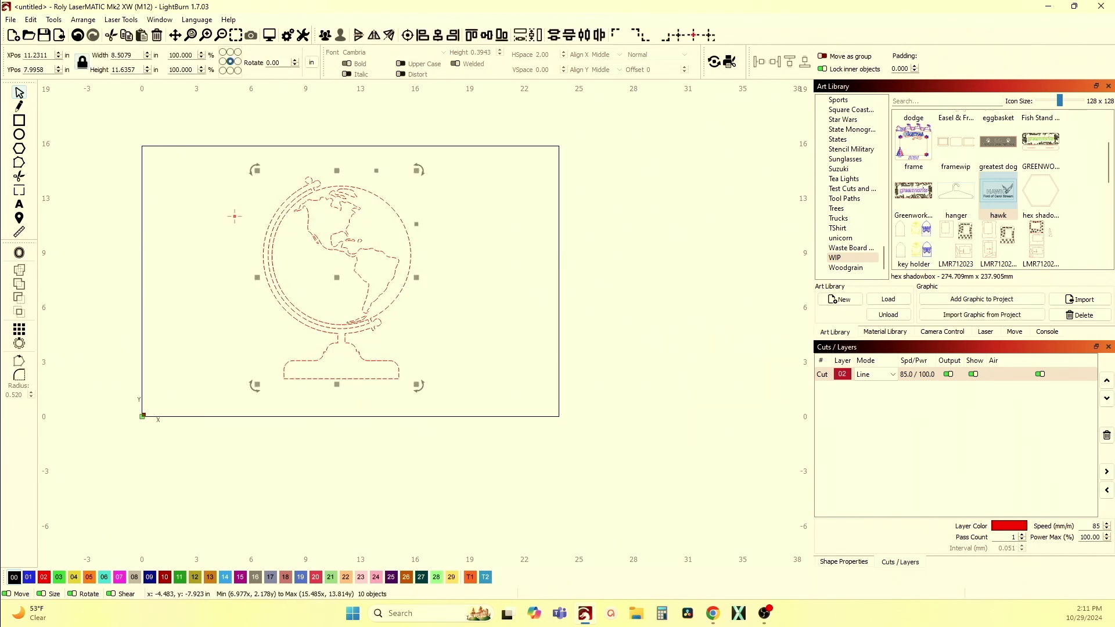
left_click(14, 577)
left_click(214, 405)
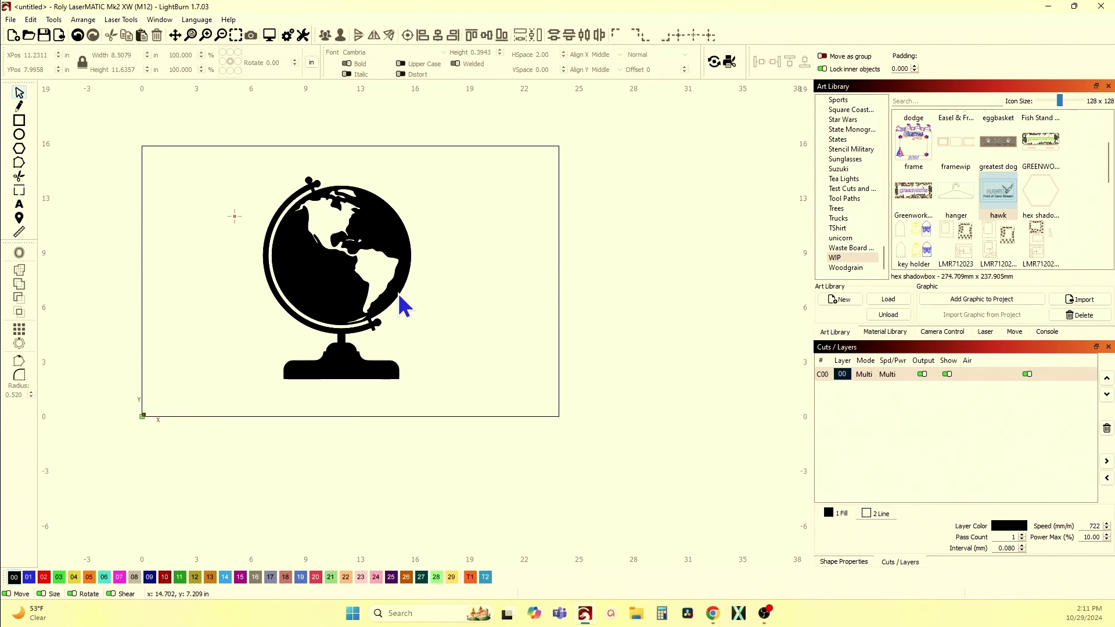
scroll(399, 293, "up", 3)
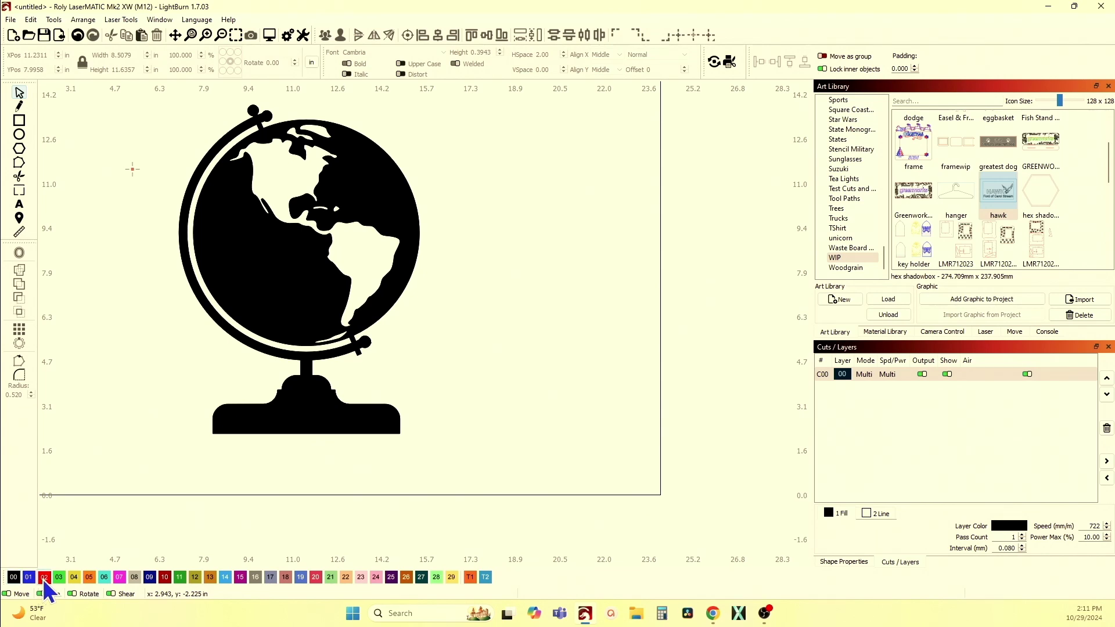
scroll(68, 558, "down", 3)
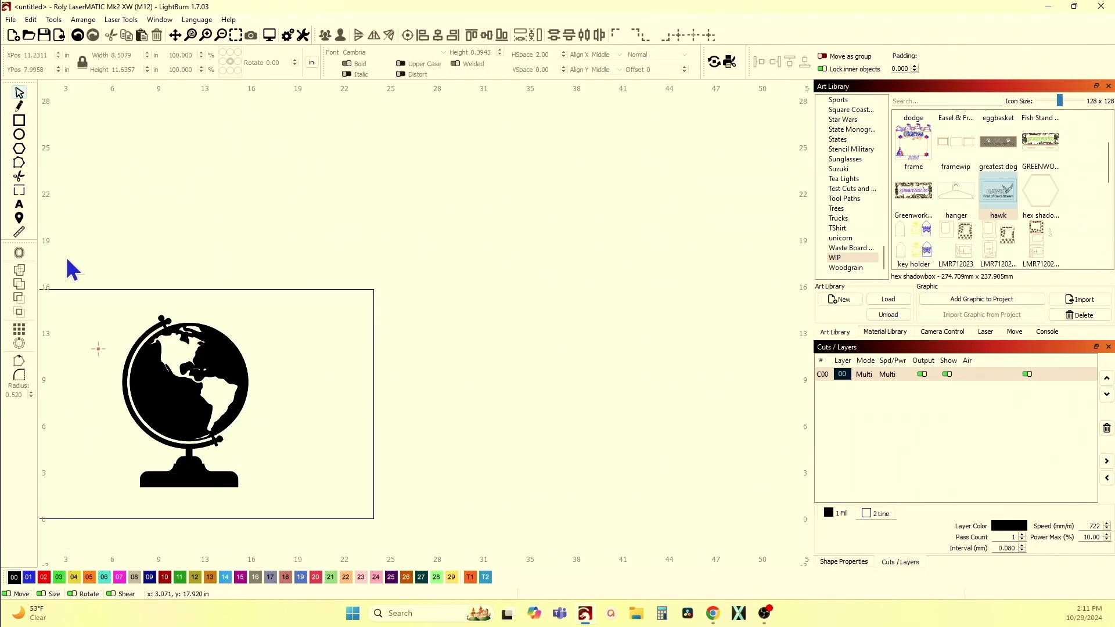
left_click_drag(72, 270, 316, 564)
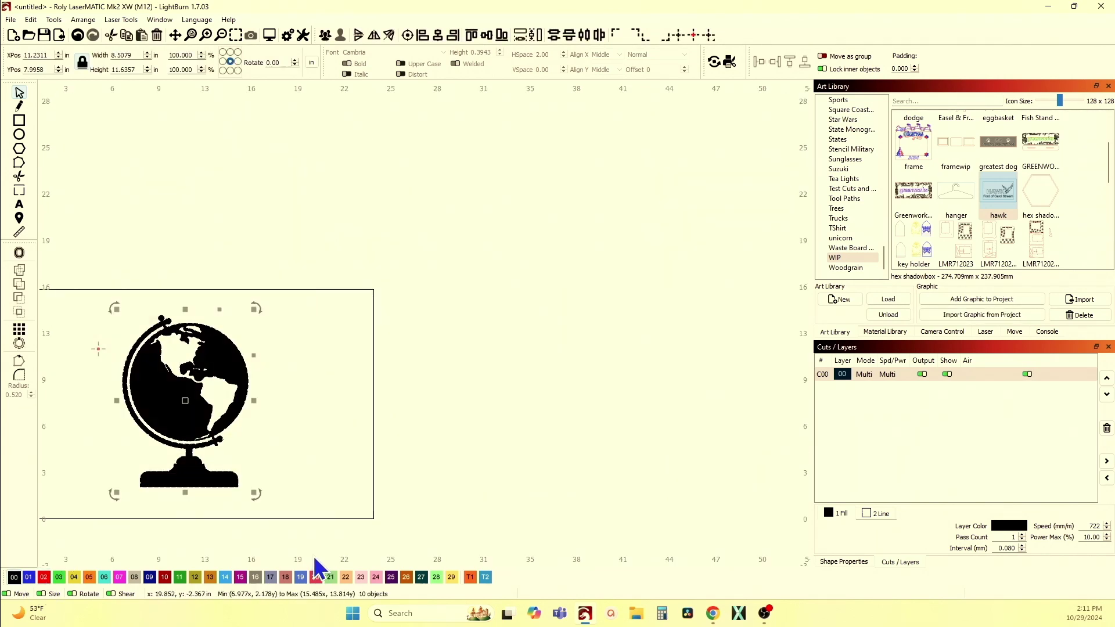
Return the globe to red layer 02 and weld the ring and stand together.
left_click(43, 577)
left_click(93, 427)
scroll(261, 436, "up", 1)
scroll(253, 440, "up", 1)
scroll(254, 440, "up", 1)
left_click_drag(426, 349, 310, 310)
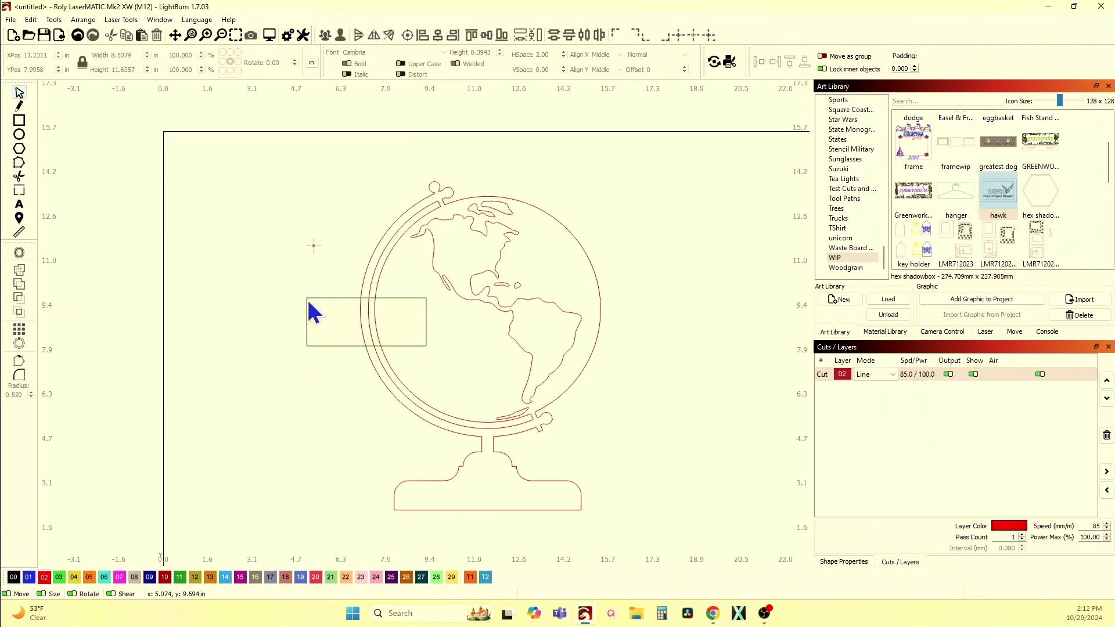
scroll(535, 447, "up", 1)
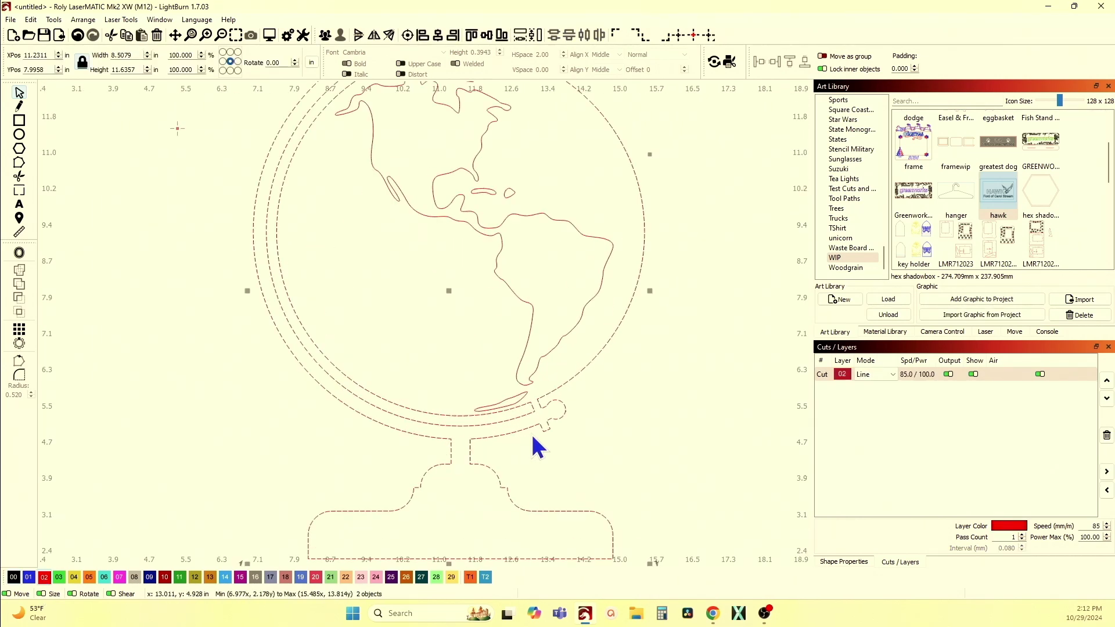
scroll(549, 431, "up", 1)
scroll(572, 385, "down", 2)
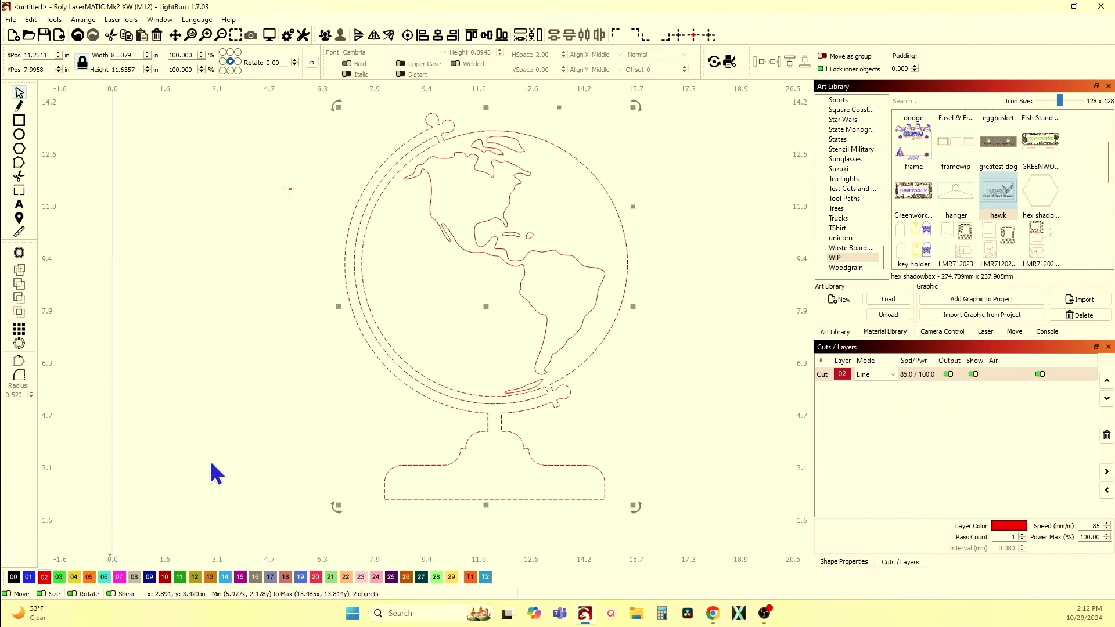
key("ctrl+w")
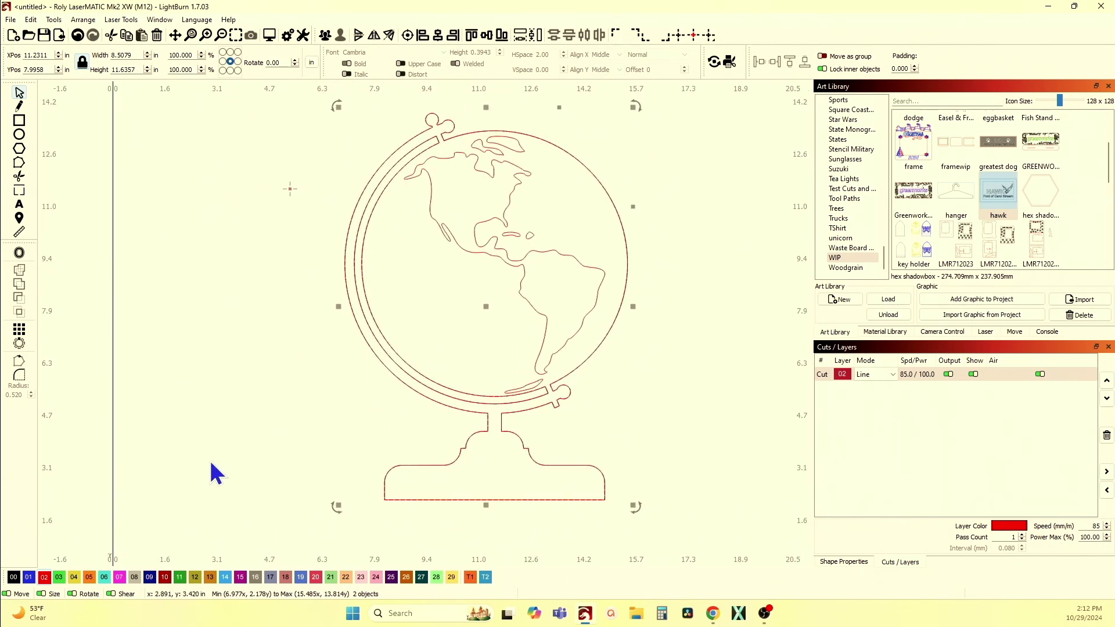
scroll(216, 322, "down", 2)
scroll(204, 209, "down", 1)
Move the entire globe-and-map design onto black fill layer 00.
left_click_drag(201, 202, 490, 493)
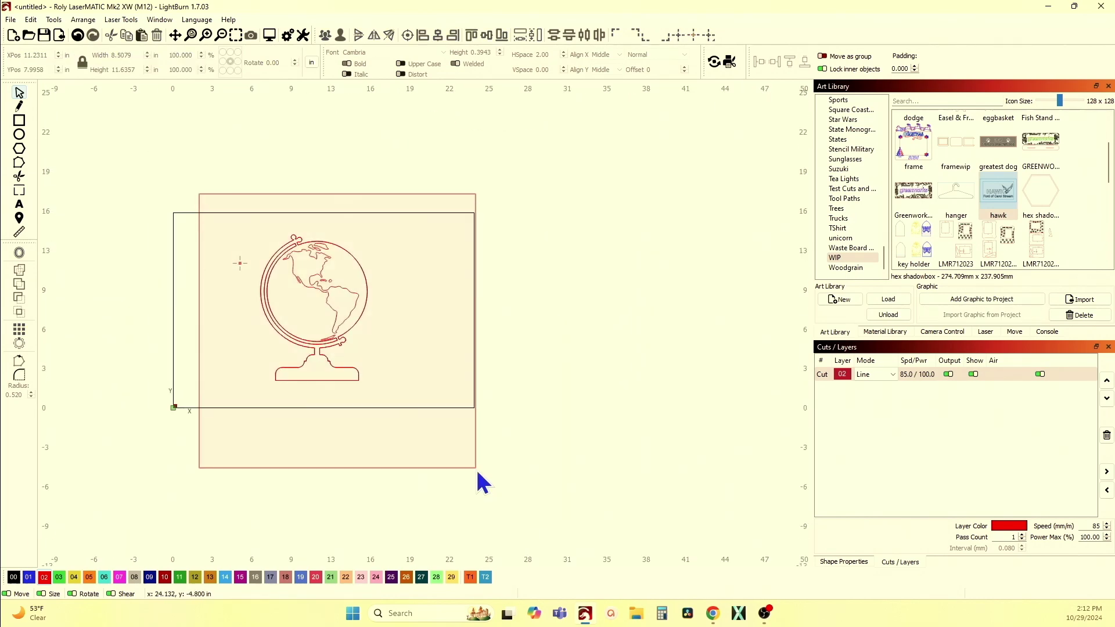
left_click(13, 578)
left_click(192, 368)
scroll(307, 284, "up", 5)
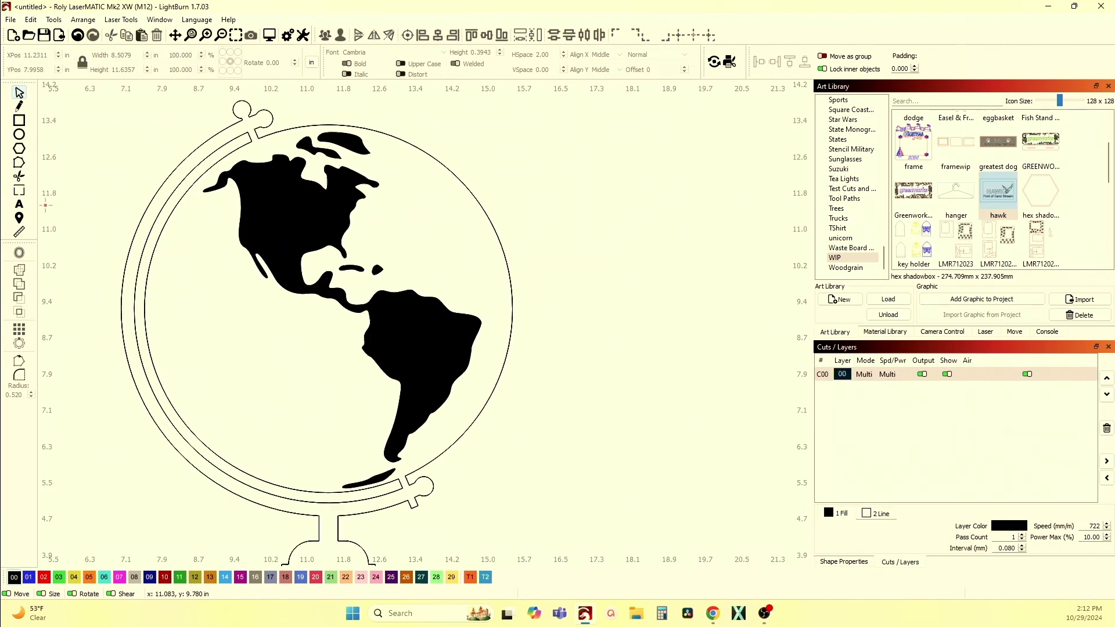
scroll(307, 330, "down", 1)
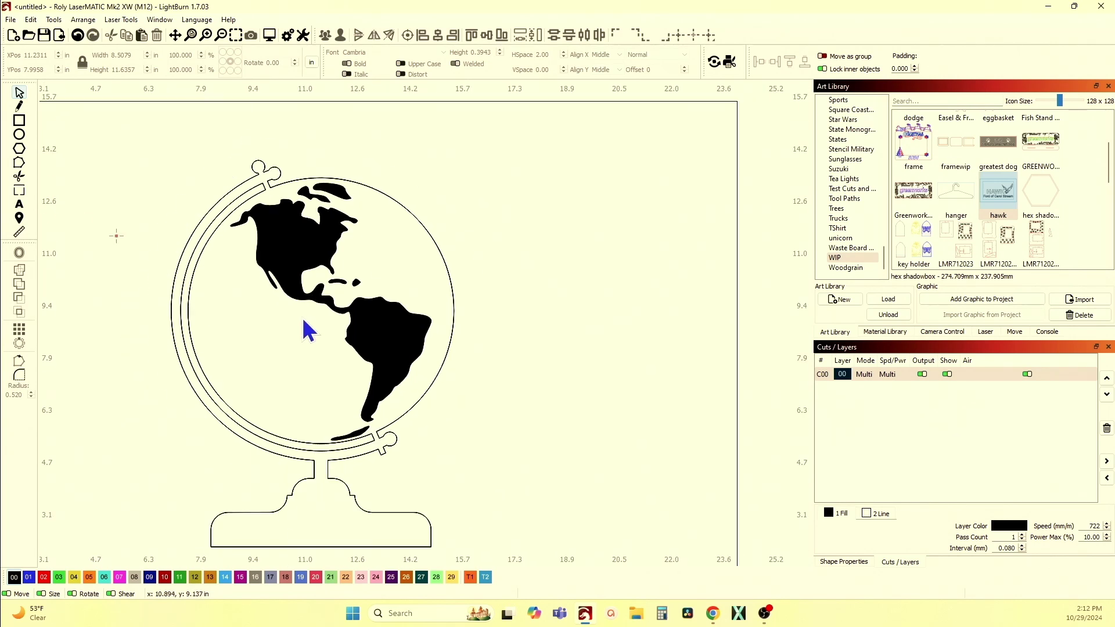